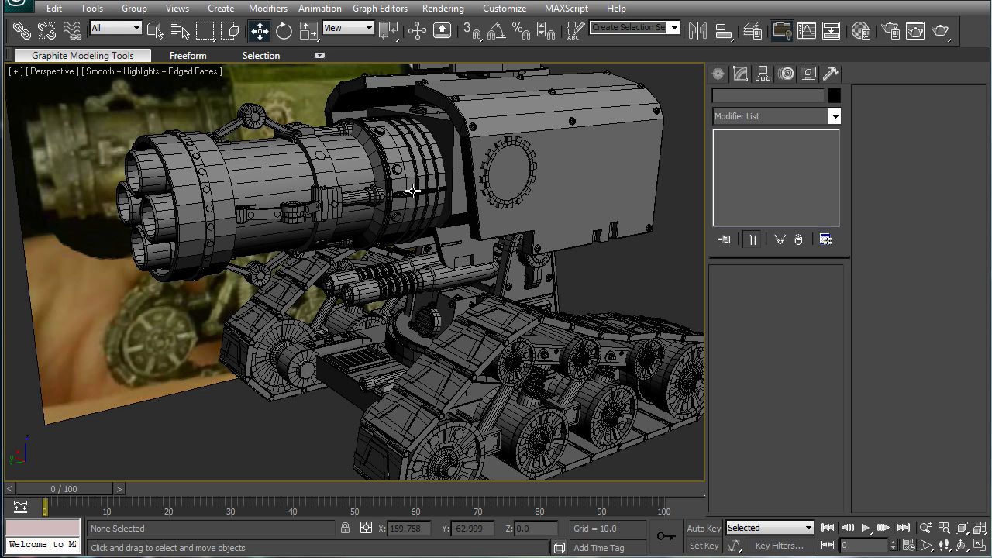
- Examine the cannon model's front chassis, tracks and rear end from several angles
{"action": "middle_click_drag", "start_coordinate": [446, 253], "coordinate": [473, 232]}
{"action": "scroll", "coordinate": [425, 222], "scroll_direction": "up", "scroll_amount": 3}
{"action": "scroll", "coordinate": [473, 231], "scroll_direction": "up", "scroll_amount": 2}
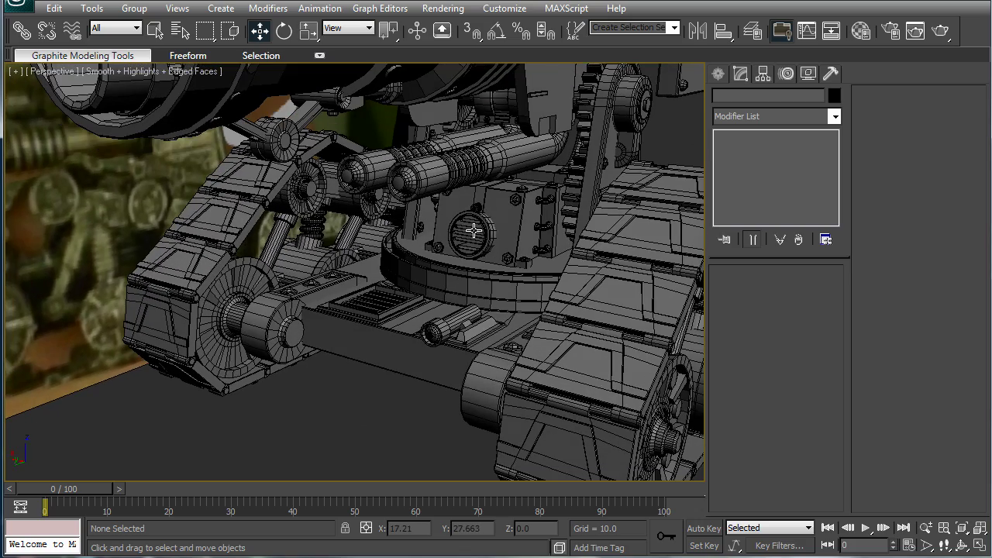
{"action": "scroll", "coordinate": [473, 230], "scroll_direction": "up", "scroll_amount": 1}
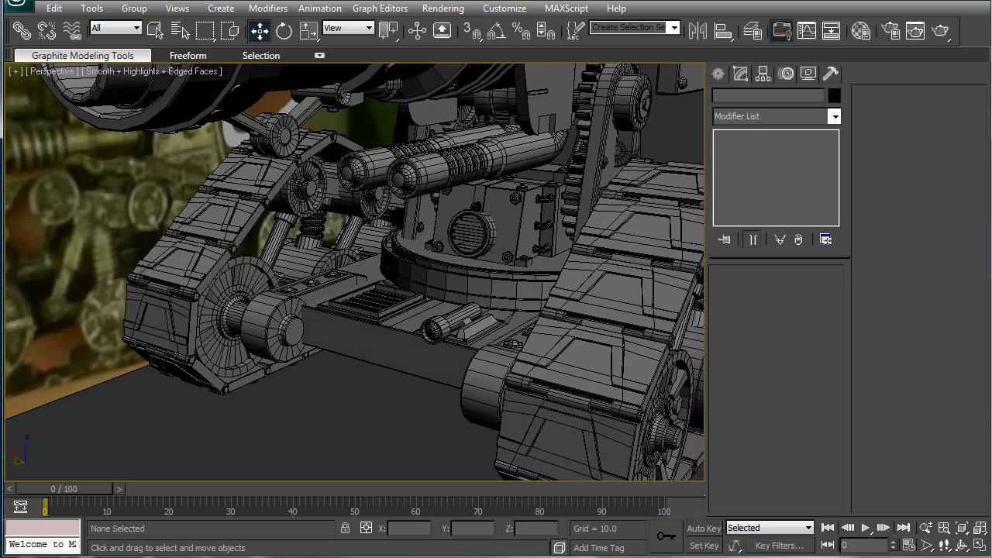
{"action": "scroll", "coordinate": [548, 311], "scroll_direction": "up", "scroll_amount": 5}
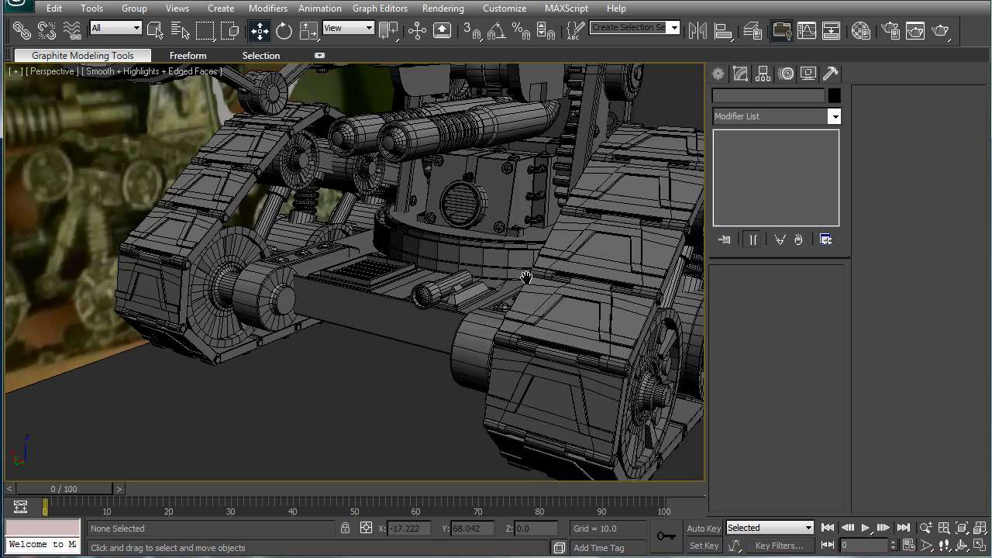
{"action": "middle_click_drag", "start_coordinate": [524, 257], "coordinate": [505, 233]}
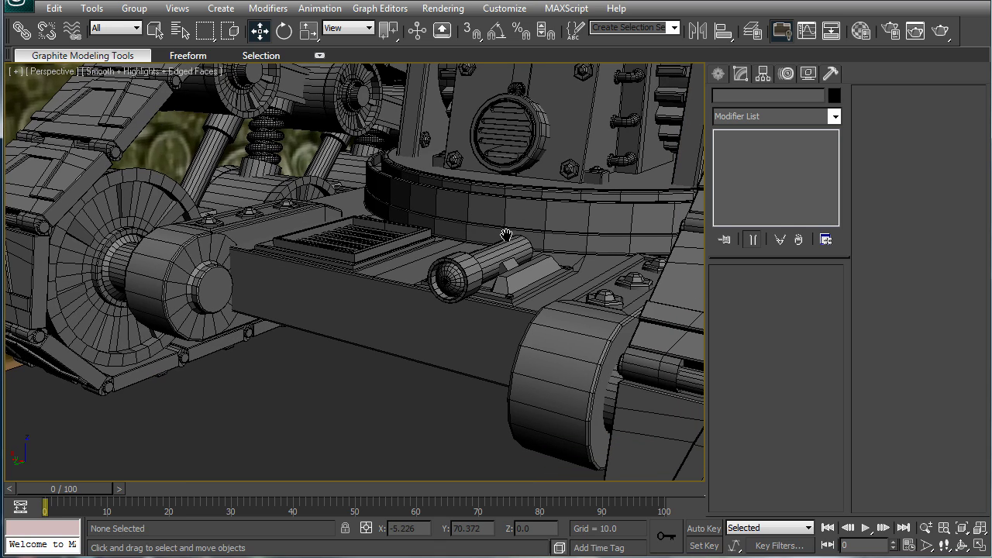
{"action": "scroll", "coordinate": [505, 241], "scroll_direction": "down", "scroll_amount": 5}
{"action": "scroll", "coordinate": [453, 264], "scroll_direction": "up", "scroll_amount": 5}
{"action": "scroll", "coordinate": [356, 303], "scroll_direction": "down", "scroll_amount": 5}
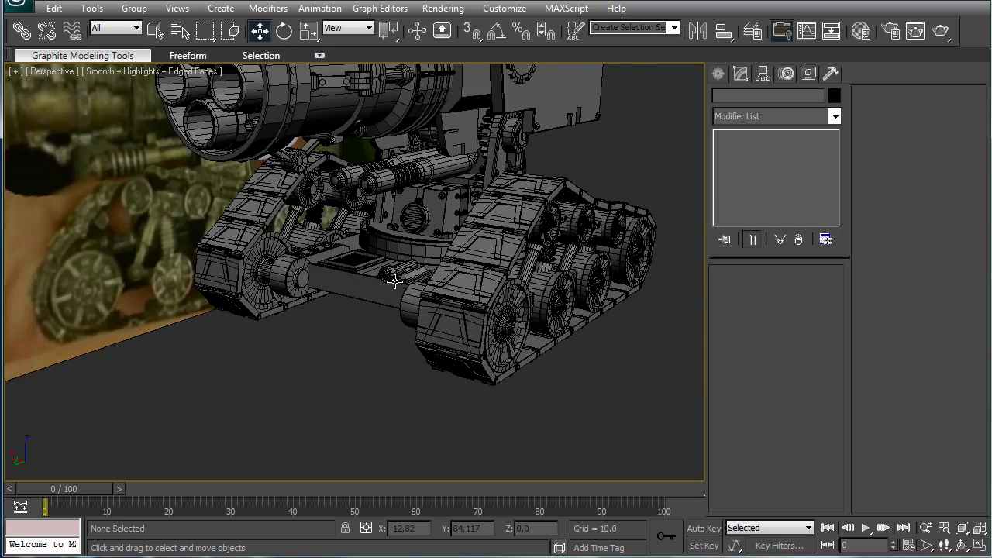
{"action": "scroll", "coordinate": [514, 215], "scroll_direction": "up", "scroll_amount": 4}
{"action": "middle_click_drag", "start_coordinate": [647, 181], "coordinate": [458, 191], "text": "alt"}
{"action": "middle_click_drag", "start_coordinate": [451, 234], "coordinate": [466, 184]}
{"action": "scroll", "coordinate": [487, 191], "scroll_direction": "down", "scroll_amount": 3}
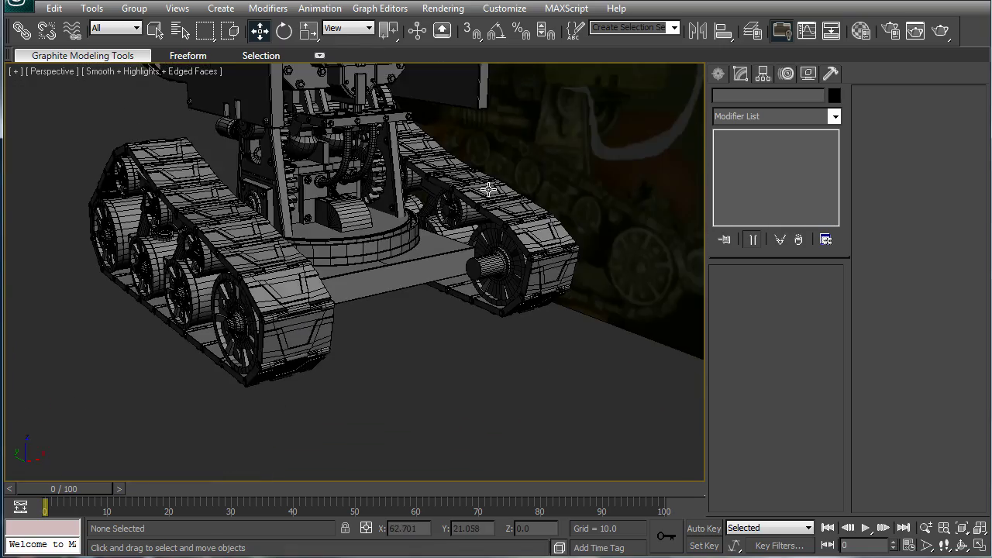
{"action": "scroll", "coordinate": [491, 199], "scroll_direction": "up", "scroll_amount": 3}
{"action": "middle_click_drag", "start_coordinate": [409, 228], "coordinate": [580, 228], "text": "alt"}
{"action": "scroll", "coordinate": [543, 226], "scroll_direction": "down", "scroll_amount": 5}
{"action": "middle_click_drag", "start_coordinate": [500, 225], "coordinate": [483, 264]}
{"action": "scroll", "coordinate": [482, 264], "scroll_direction": "up", "scroll_amount": 4}
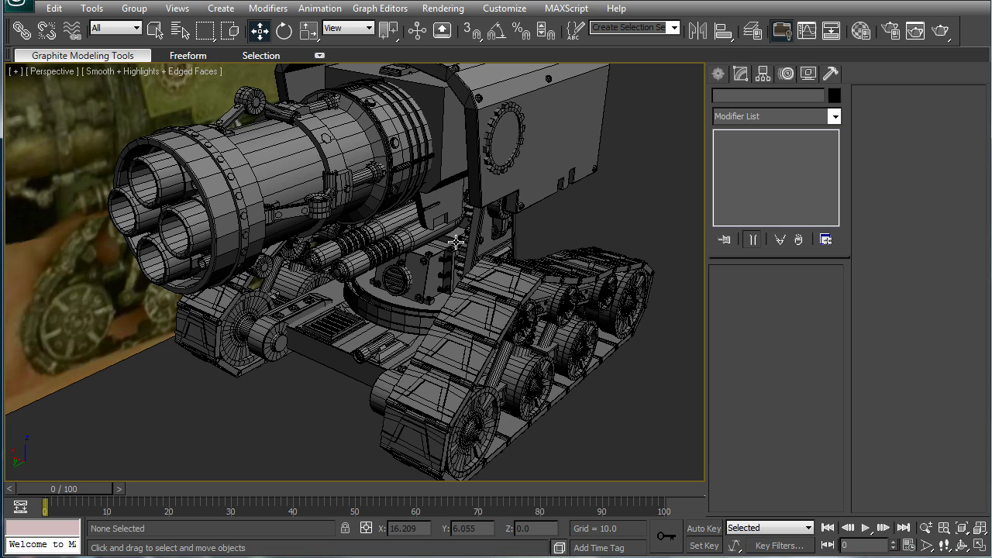
- Try rotating the base rotator ring, the box mounted on it and the gun housing part, undo the rotations, and clear the selection
{"action": "left_click", "coordinate": [482, 233]}
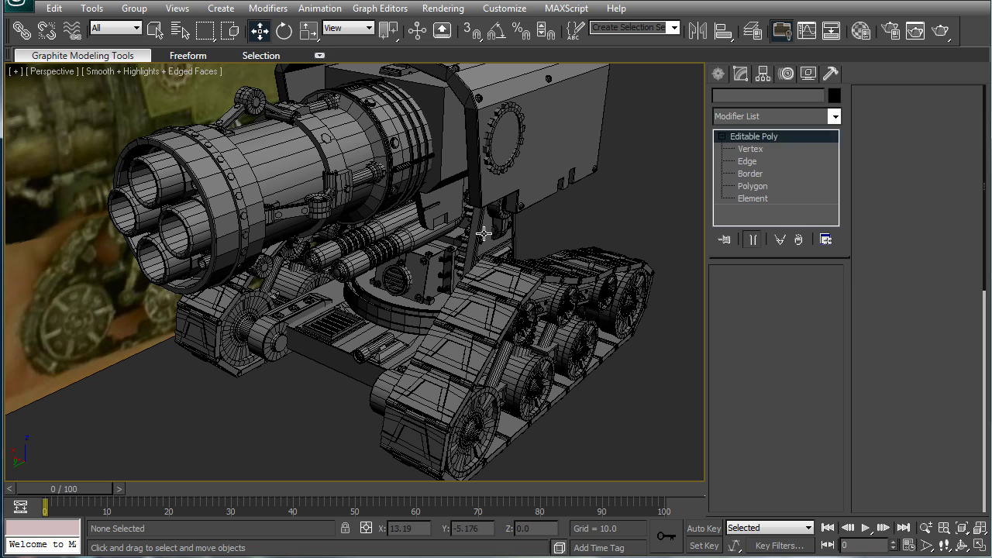
{"action": "left_click", "coordinate": [399, 306]}
{"action": "key", "text": "e"}
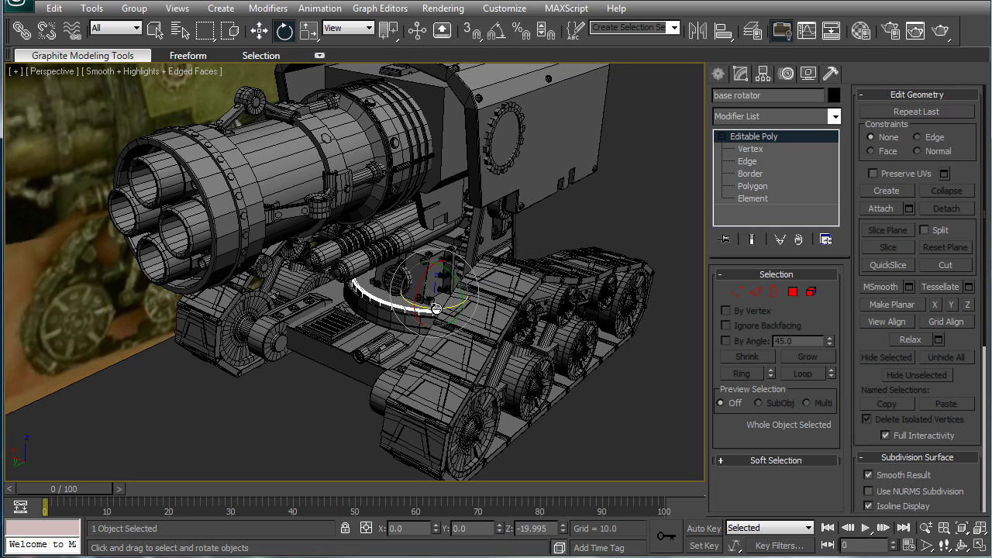
{"action": "left_click_drag", "start_coordinate": [434, 308], "coordinate": [500, 312]}
{"action": "left_click", "coordinate": [397, 318]}
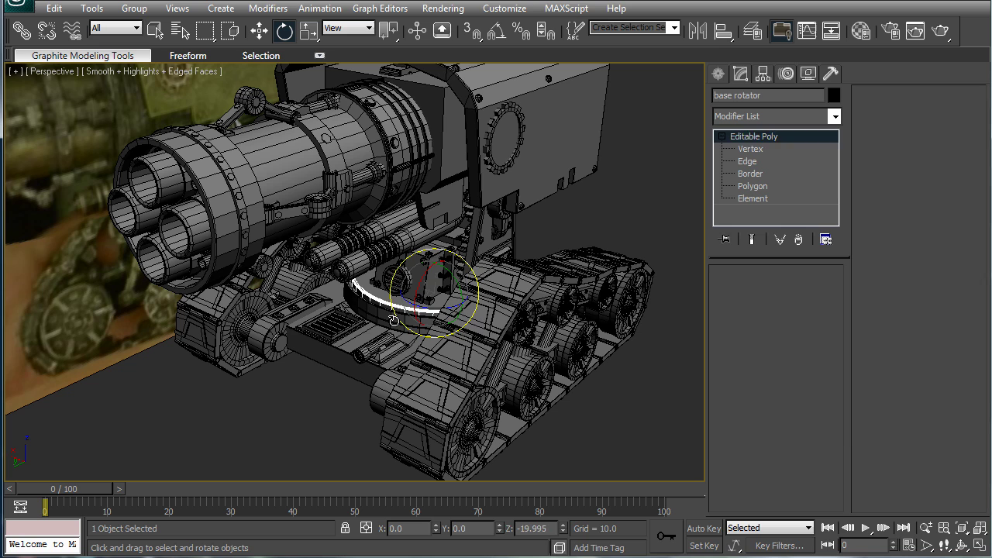
{"action": "left_click", "coordinate": [428, 268]}
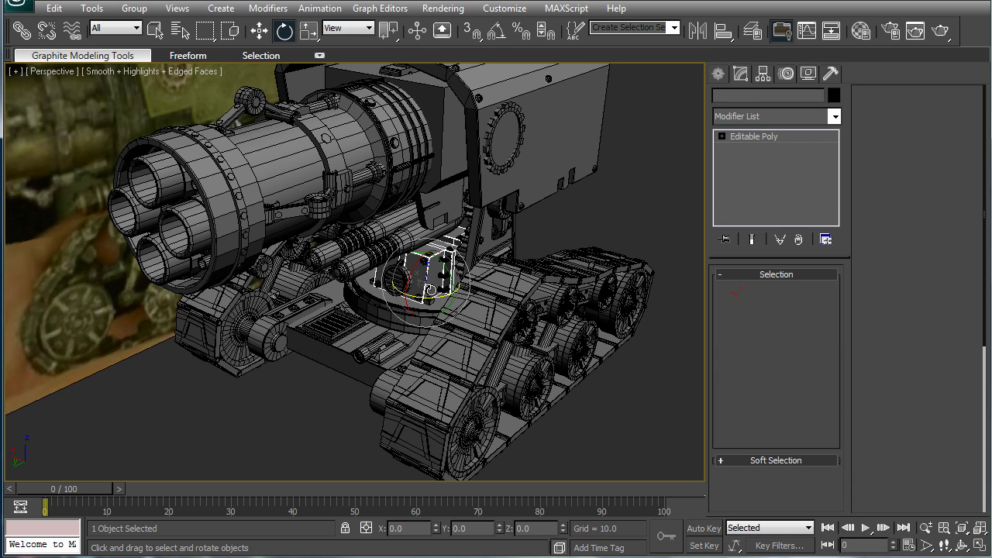
{"action": "left_click_drag", "start_coordinate": [434, 299], "coordinate": [411, 302]}
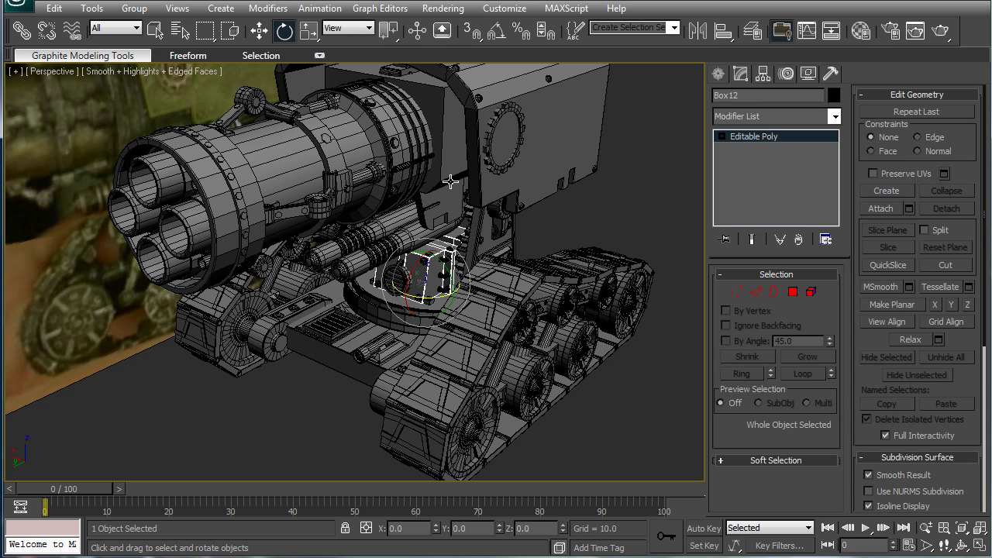
{"action": "left_click", "coordinate": [448, 137]}
{"action": "mouse_move", "coordinate": [458, 174]}
{"action": "left_mouse_down"}
{"action": "mouse_move", "coordinate": [491, 173]}
{"action": "mouse_move", "coordinate": [462, 185]}
{"action": "left_mouse_up"}
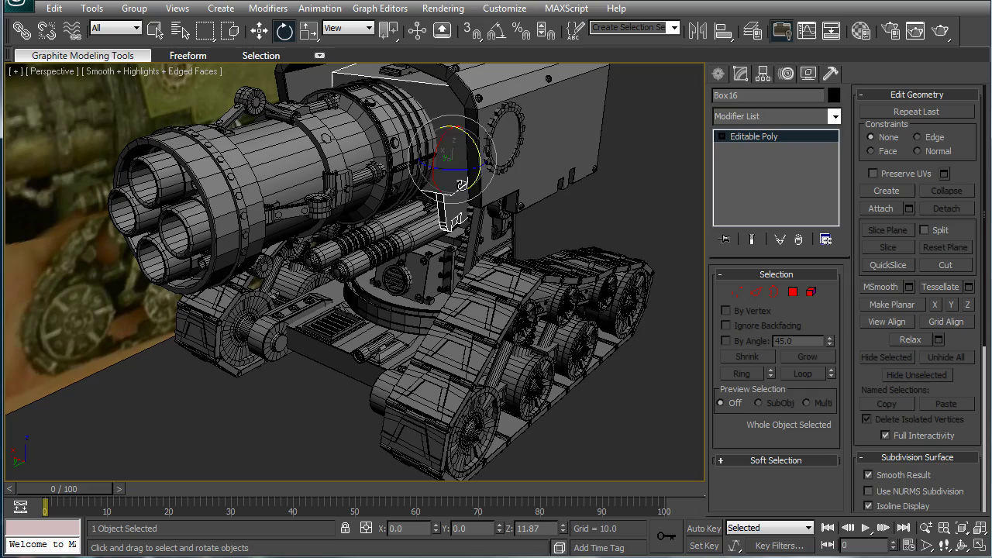
{"action": "key", "text": "ctrl+z"}
{"action": "key", "text": "ctrl+z"}
{"action": "left_click", "coordinate": [418, 124]}
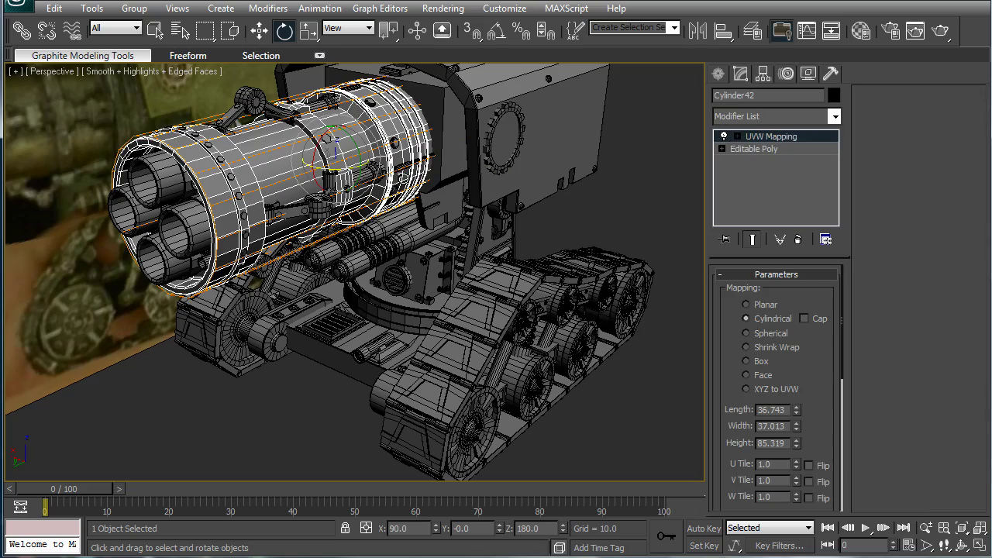
{"action": "left_click", "coordinate": [636, 196]}
- Open the reference photos, go to "thunderfire cannon bottom ortho.jpg", and compare it with the underside of the model's chassis
{"action": "middle_click_drag", "start_coordinate": [650, 203], "coordinate": [419, 157], "text": "alt"}
{"action": "scroll", "coordinate": [432, 243], "scroll_direction": "up", "scroll_amount": 2}
{"action": "scroll", "coordinate": [419, 157], "scroll_direction": "down", "scroll_amount": 2}
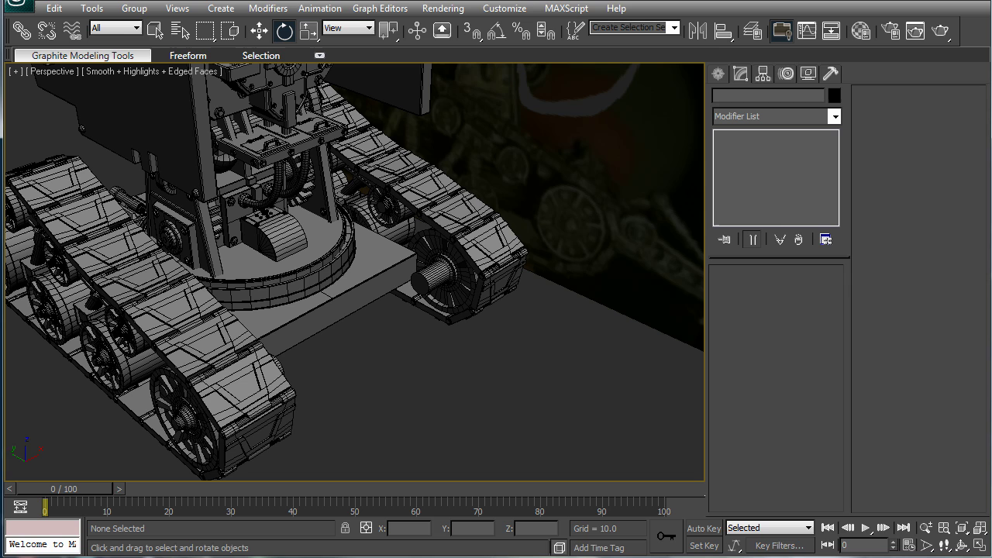
{"action": "left_click", "coordinate": [388, 557]}
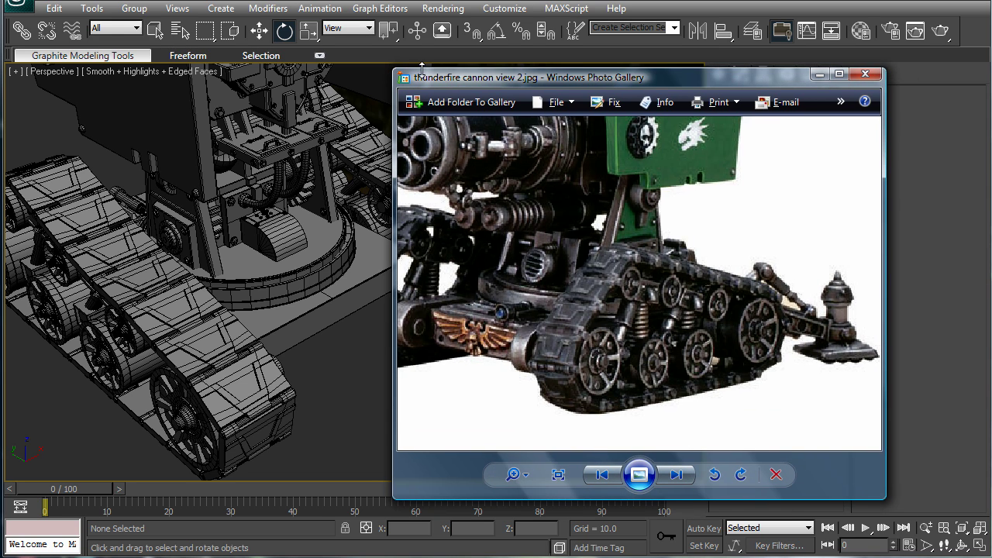
{"action": "key", "text": "Right"}
{"action": "key", "text": "Right"}
{"action": "key", "text": "Right"}
{"action": "key", "text": "Right"}
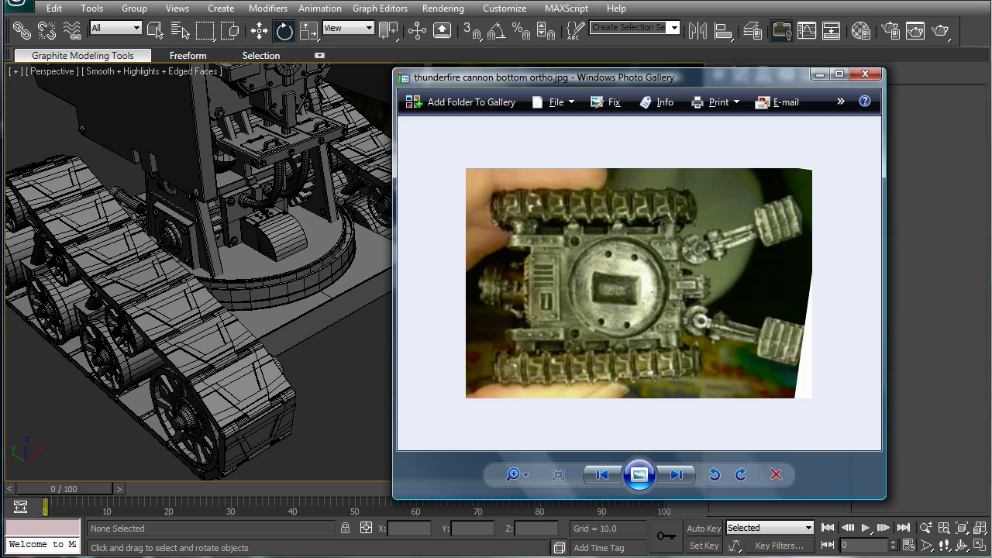
{"action": "left_click_drag", "start_coordinate": [500, 72], "coordinate": [945, 72]}
{"action": "left_click", "coordinate": [775, 193]}
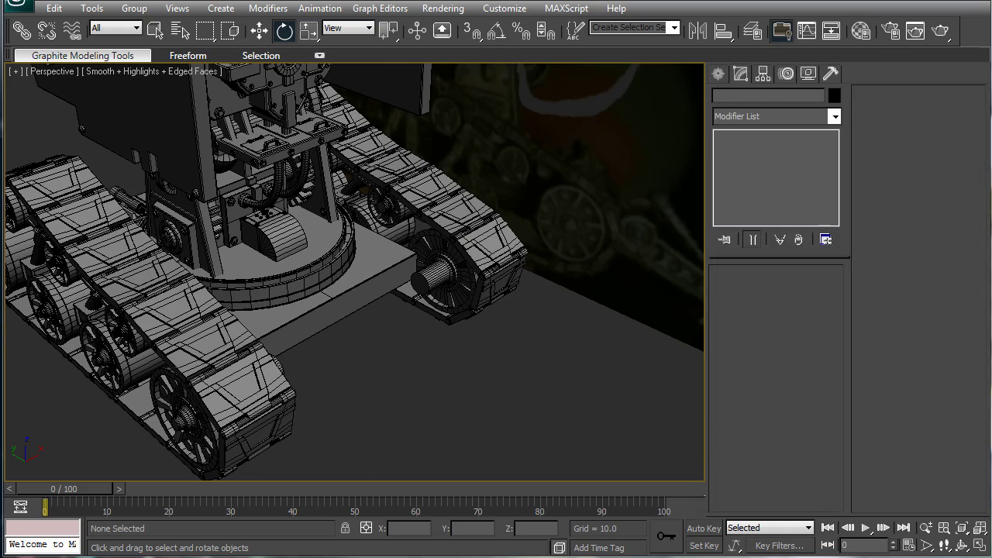
{"action": "middle_click_drag", "start_coordinate": [412, 313], "coordinate": [417, 199], "text": "alt"}
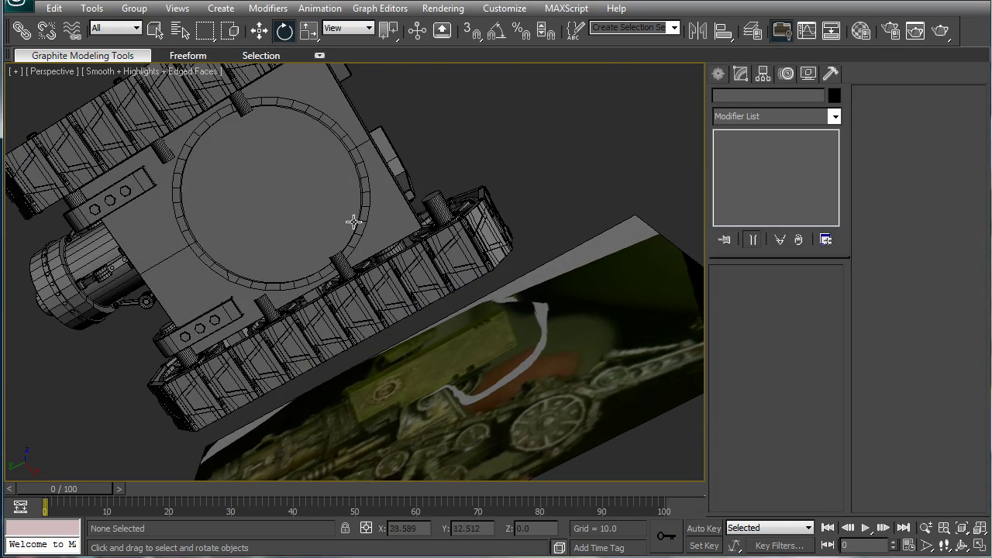
{"action": "middle_click_drag", "start_coordinate": [354, 221], "coordinate": [438, 221]}
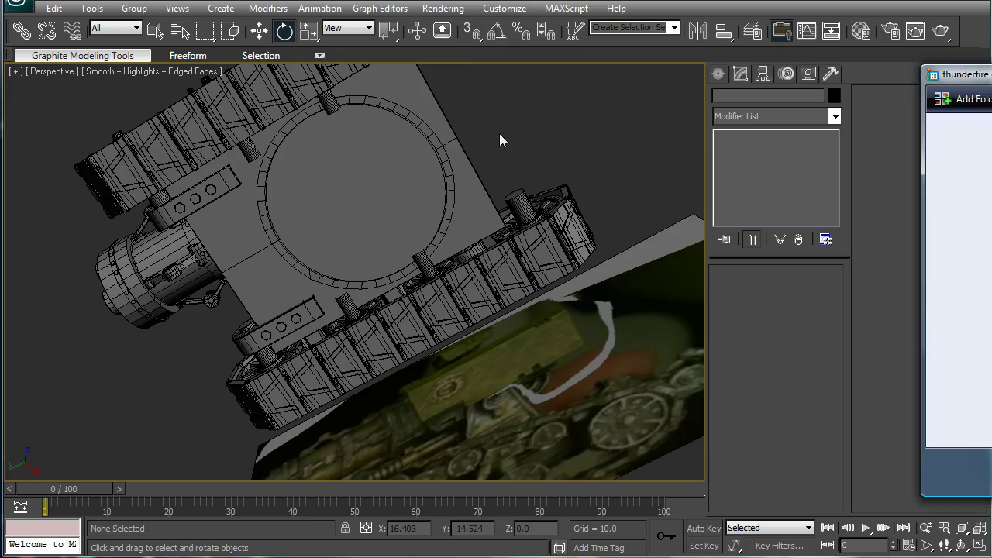
{"action": "left_click", "coordinate": [555, 130]}
{"action": "mouse_move", "coordinate": [438, 155]}
{"action": "middle_mouse_down"}
{"action": "mouse_move", "coordinate": [487, 153]}
{"action": "mouse_move", "coordinate": [439, 156]}
{"action": "mouse_move", "coordinate": [372, 206]}
{"action": "mouse_move", "coordinate": [356, 197]}
{"action": "middle_mouse_up"}
{"action": "scroll", "coordinate": [443, 159], "scroll_direction": "up", "scroll_amount": 2}
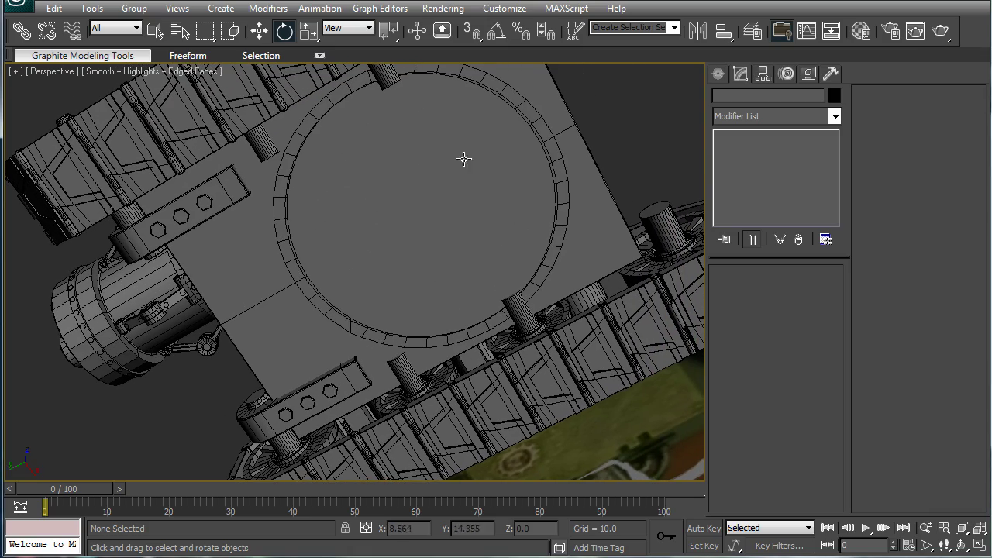
{"action": "middle_click_drag", "start_coordinate": [481, 198], "coordinate": [348, 285]}
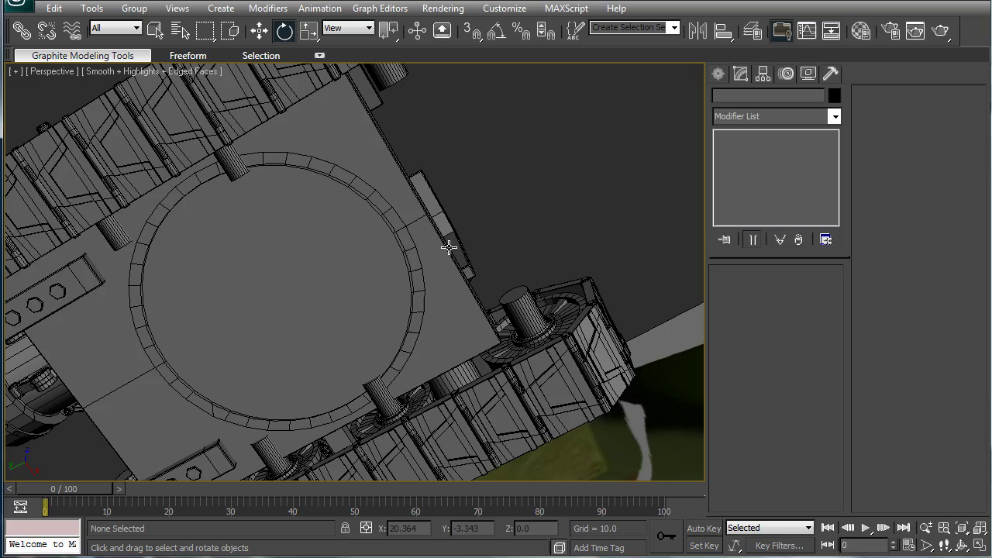
- Extend the chassis base plate rearward to the rear axles by moving its rear-edge vertices in the View coordinate system
{"action": "middle_click_drag", "start_coordinate": [496, 243], "coordinate": [409, 444], "text": "alt"}
{"action": "left_click", "coordinate": [398, 278]}
{"action": "left_click", "coordinate": [759, 151]}
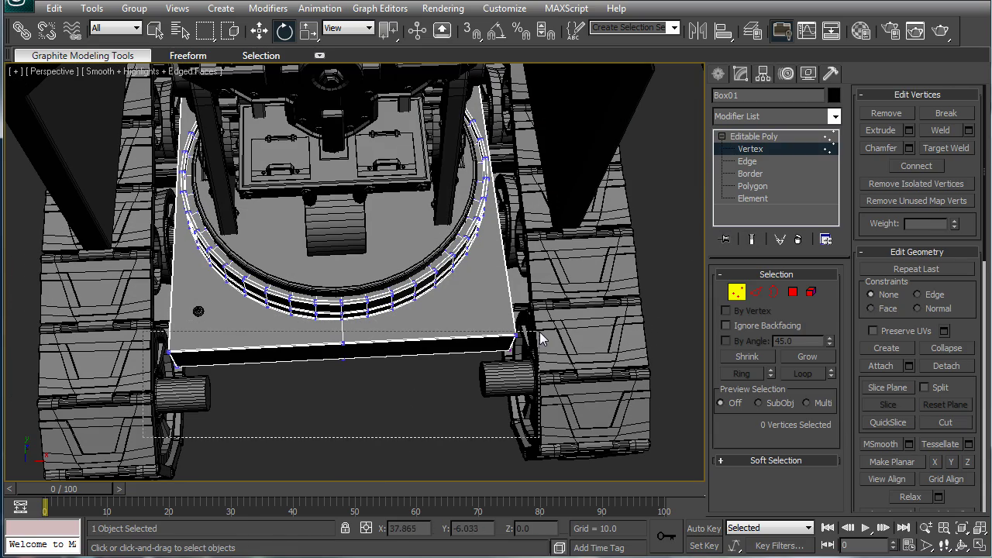
{"action": "left_click_drag", "start_coordinate": [540, 339], "coordinate": [540, 339]}
{"action": "key", "text": "w"}
{"action": "middle_click_drag", "start_coordinate": [381, 343], "coordinate": [389, 174], "text": "alt"}
{"action": "left_click", "coordinate": [354, 211], "text": "alt"}
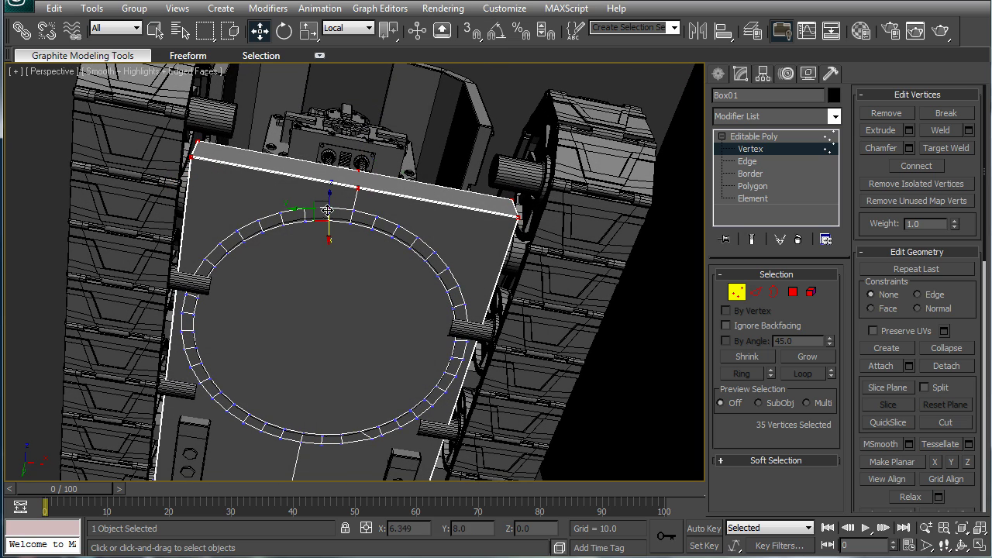
{"action": "left_click", "coordinate": [347, 27]}
{"action": "left_click", "coordinate": [335, 51]}
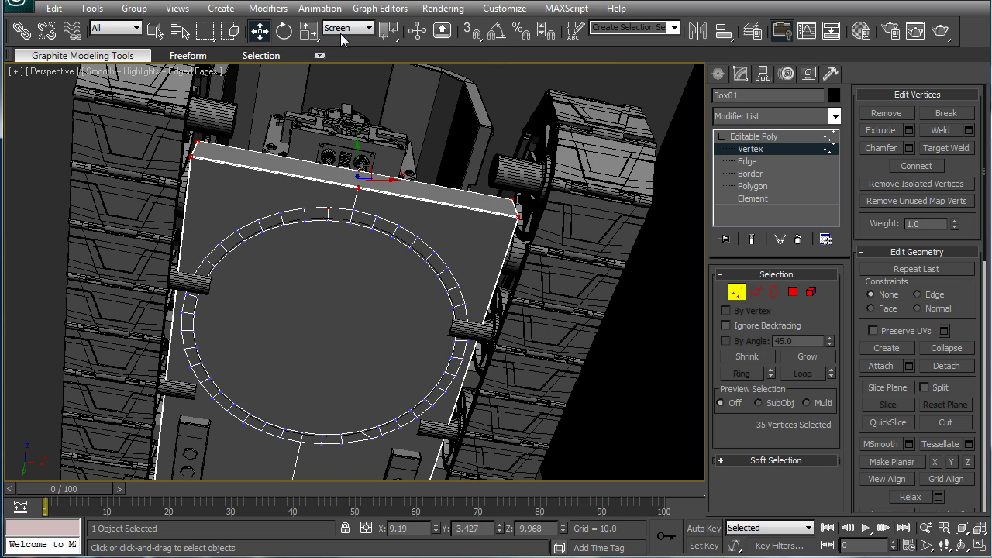
{"action": "left_click", "coordinate": [346, 28]}
{"action": "left_click", "coordinate": [334, 42]}
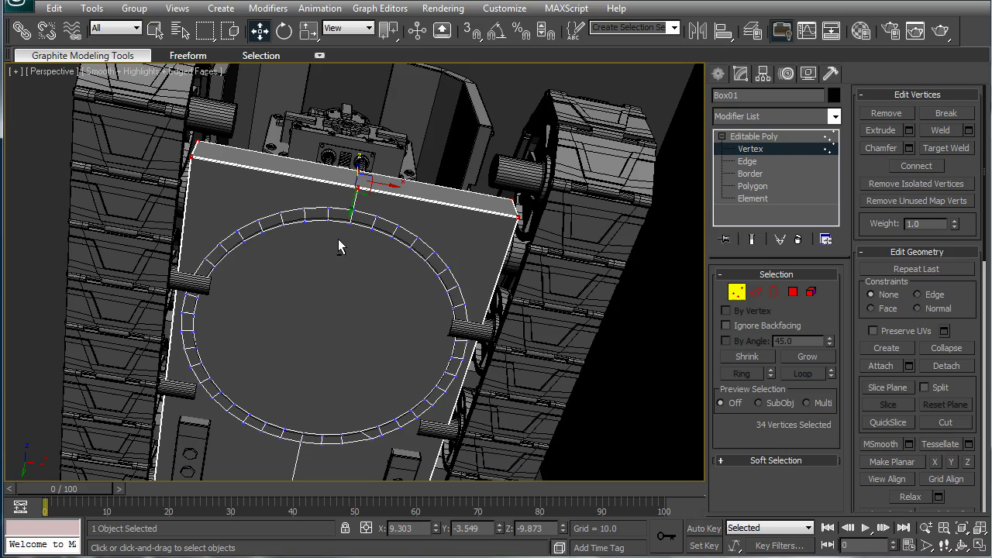
{"action": "left_click_drag", "start_coordinate": [346, 206], "coordinate": [396, 162]}
{"action": "middle_click_drag", "start_coordinate": [397, 162], "coordinate": [394, 279], "text": "alt"}
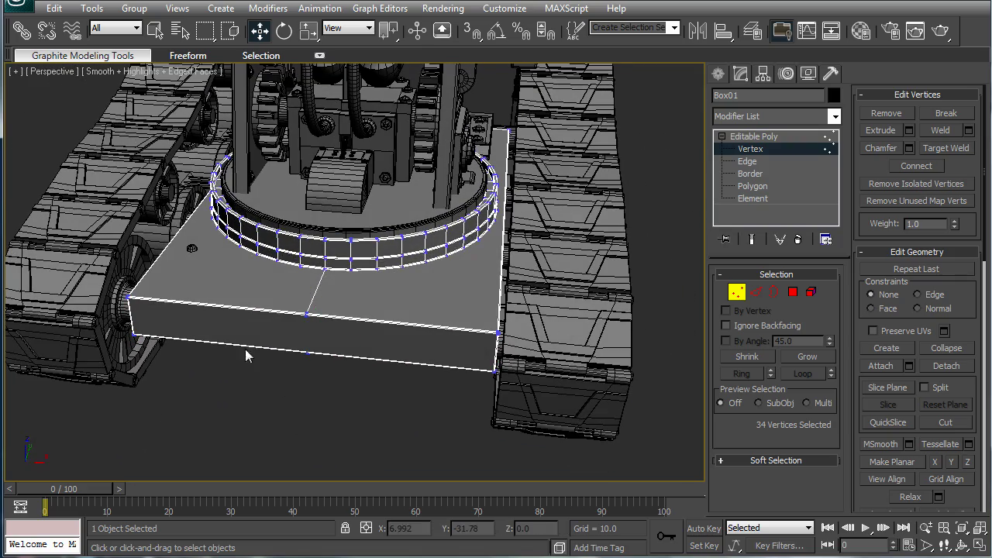
{"action": "left_click", "coordinate": [740, 137]}
- Delete the small stray bolt on top of the base plate's rear section
{"action": "left_click", "coordinate": [289, 410]}
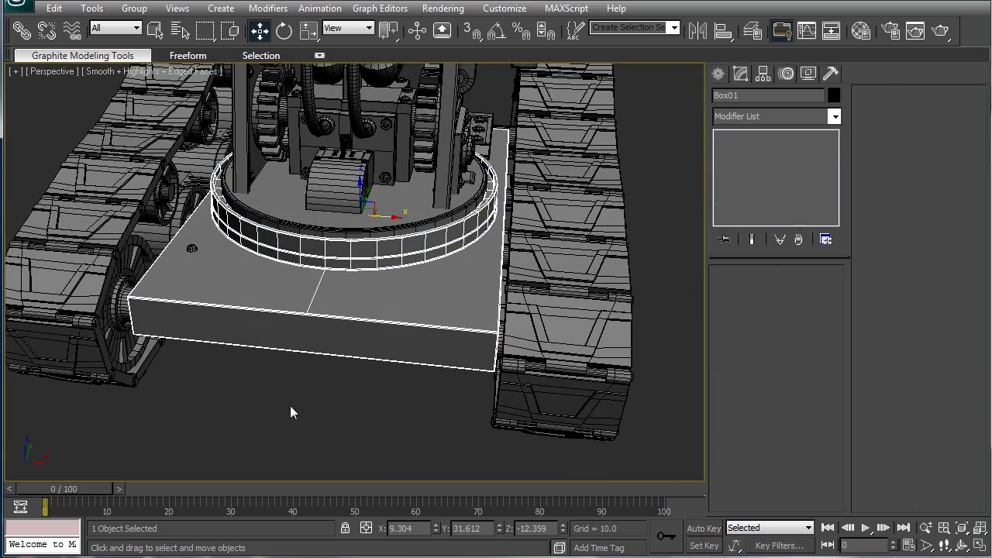
{"action": "left_click", "coordinate": [193, 245]}
{"action": "key", "text": "Delete"}
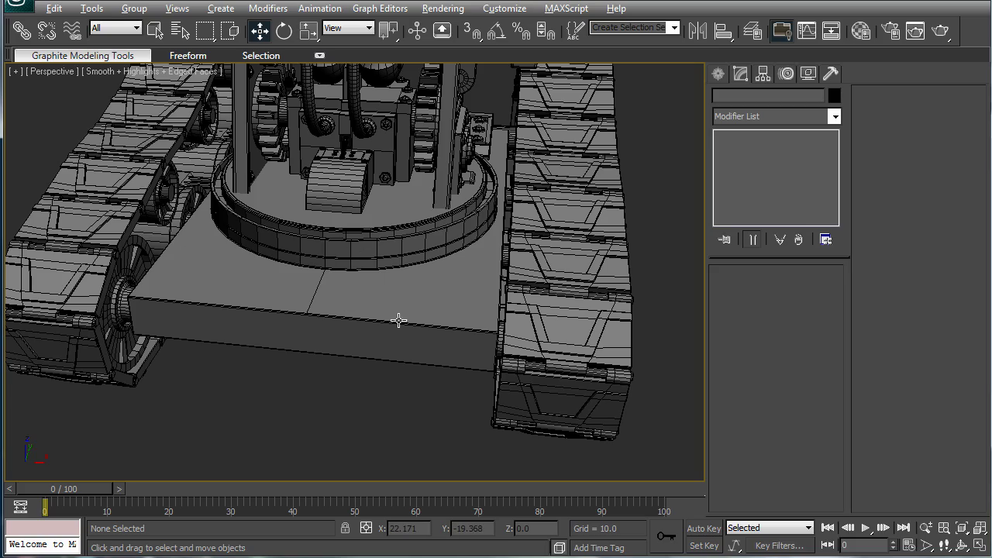
- Create a box about 4.8 by 5.4 over an axle stub on the base plate's underside using AutoGrid, and convert it to Editable Poly
{"action": "middle_click_drag", "start_coordinate": [399, 320], "coordinate": [467, 299], "text": "alt"}
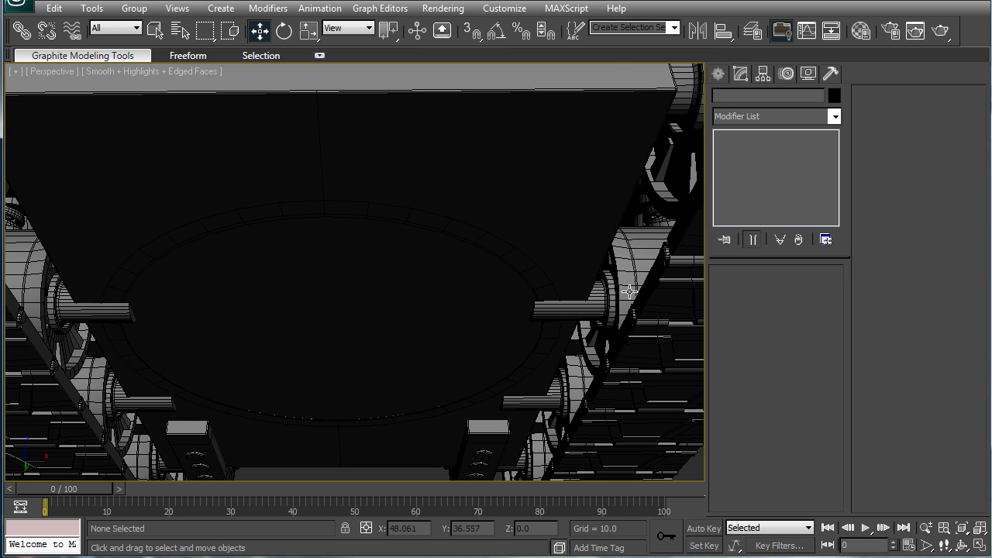
{"action": "middle_click_drag", "start_coordinate": [557, 308], "coordinate": [549, 273]}
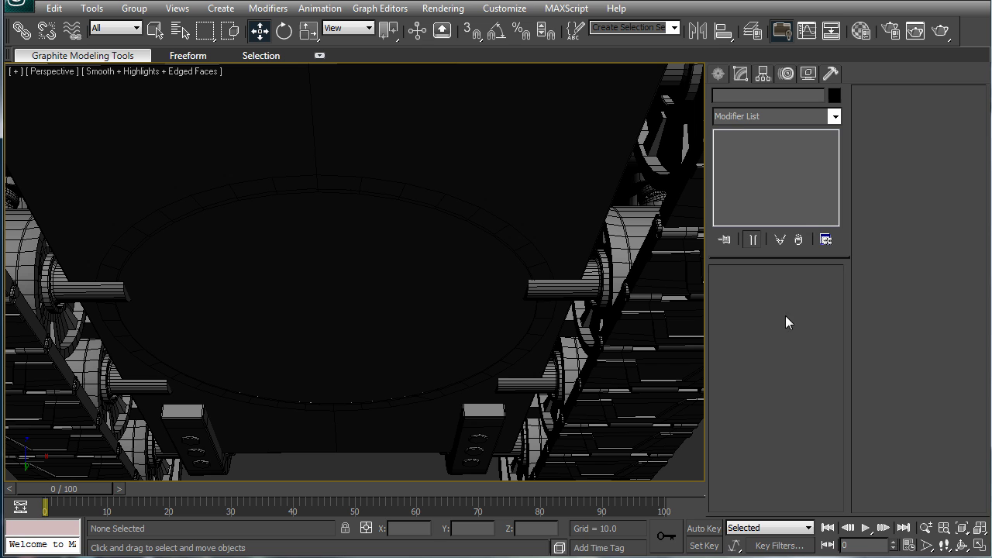
{"action": "left_click", "coordinate": [718, 73]}
{"action": "left_click", "coordinate": [723, 98]}
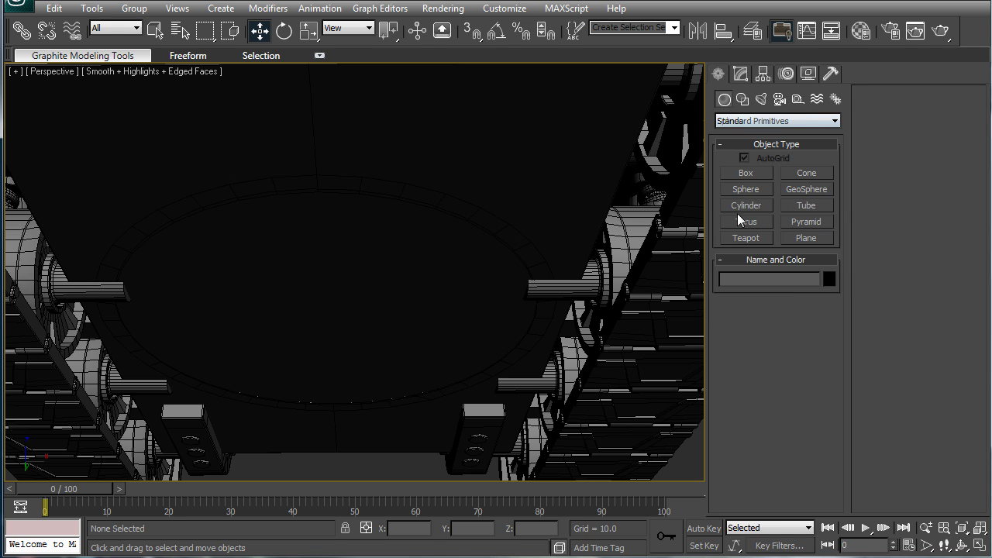
{"action": "left_click", "coordinate": [746, 173]}
{"action": "scroll", "coordinate": [509, 266], "scroll_direction": "up", "scroll_amount": 3}
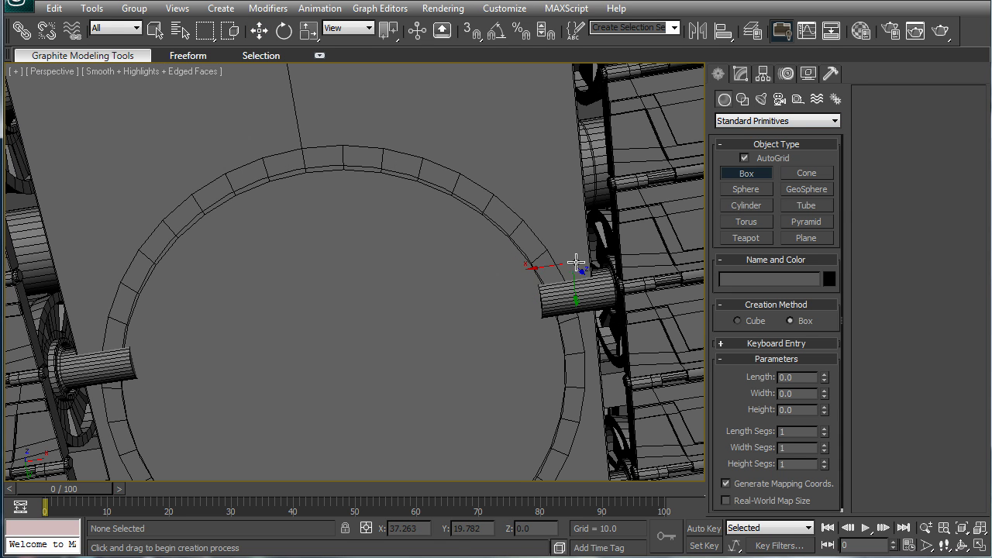
{"action": "left_click_drag", "start_coordinate": [587, 271], "coordinate": [534, 323]}
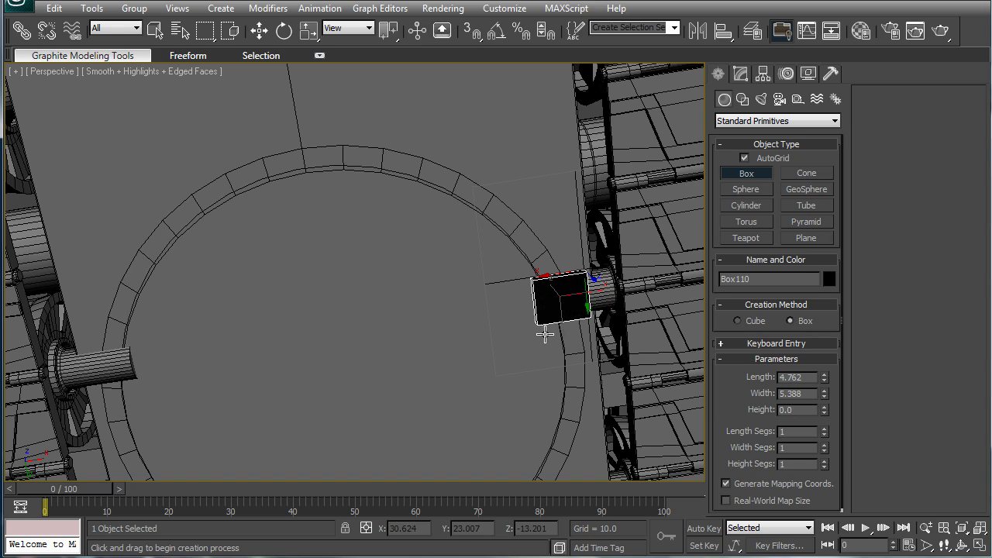
{"action": "left_click", "coordinate": [545, 335]}
{"action": "mouse_move", "coordinate": [527, 244]}
{"action": "middle_mouse_down", "text": "alt"}
{"action": "mouse_move", "coordinate": [519, 345]}
{"action": "mouse_move", "coordinate": [526, 242]}
{"action": "middle_mouse_up", "text": "alt"}
{"action": "key", "text": "ctrl+shift+e"}
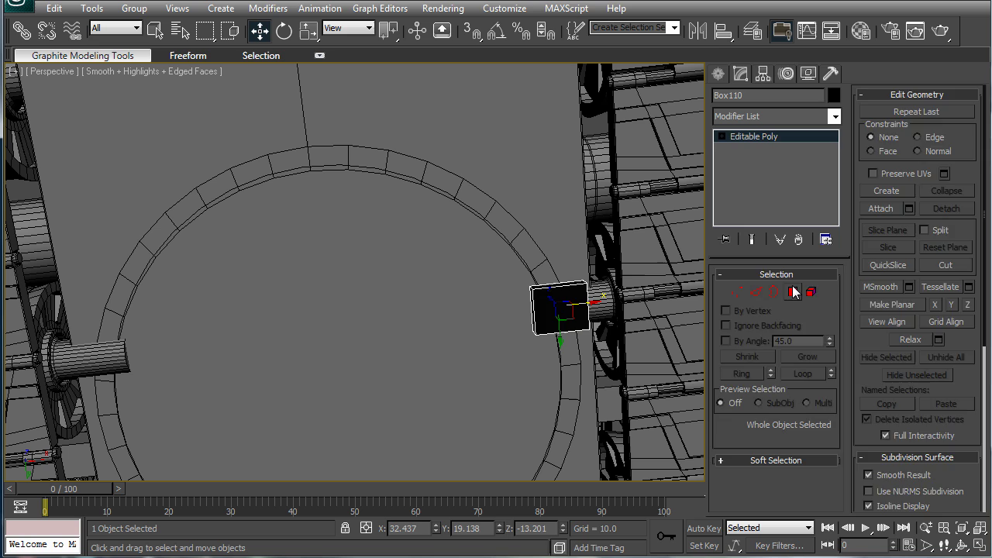
- Chamfer the four outer-face edges of the axle-mount box by 0.17 with one segment
{"action": "left_click", "coordinate": [792, 291]}
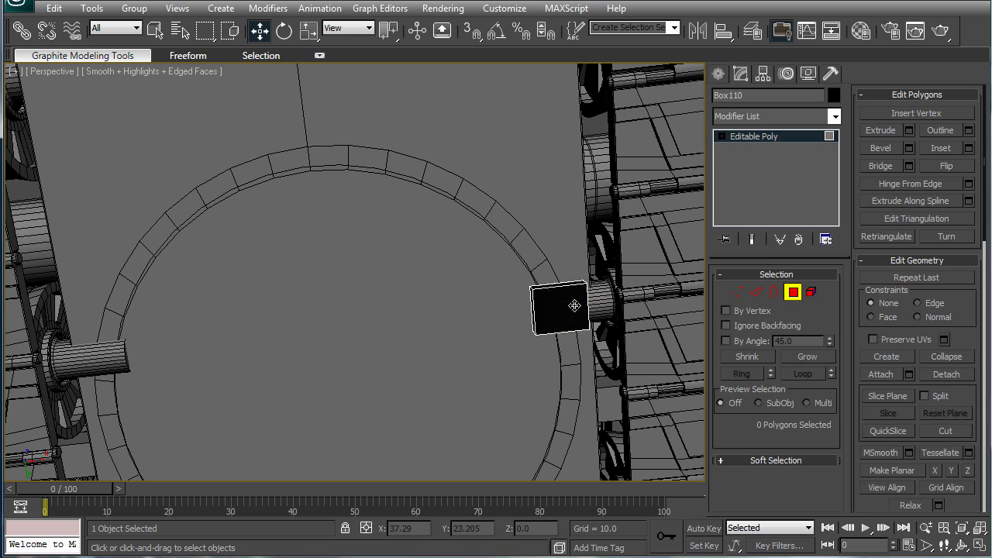
{"action": "left_click", "coordinate": [756, 292], "text": "ctrl"}
{"action": "left_click", "coordinate": [909, 167]}
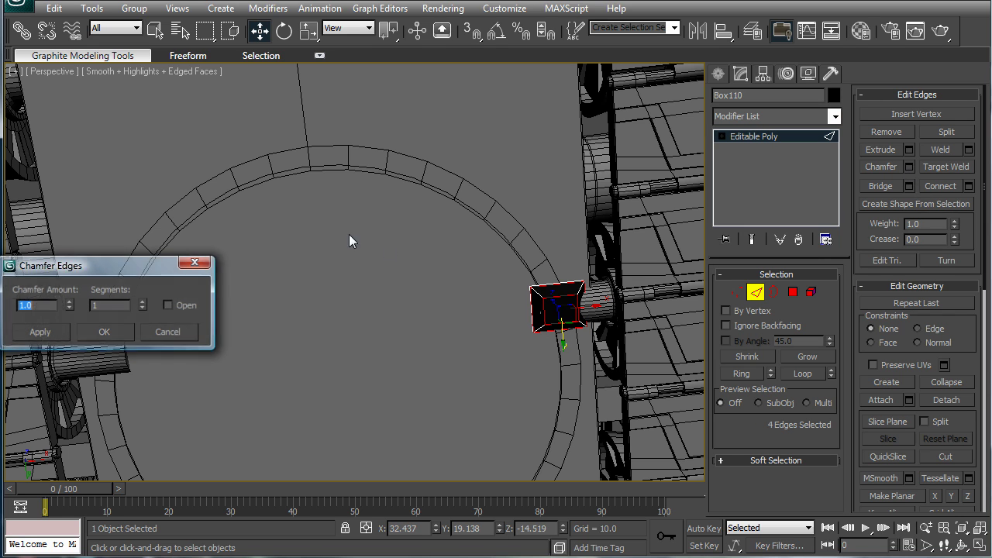
{"action": "left_click_drag", "start_coordinate": [69, 310], "coordinate": [64, 371]}
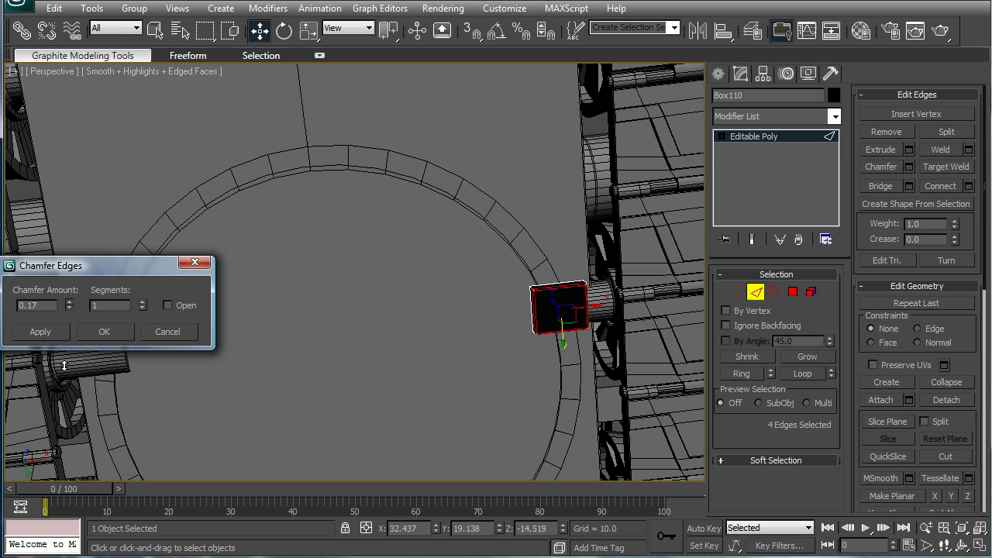
{"action": "left_click", "coordinate": [110, 327]}
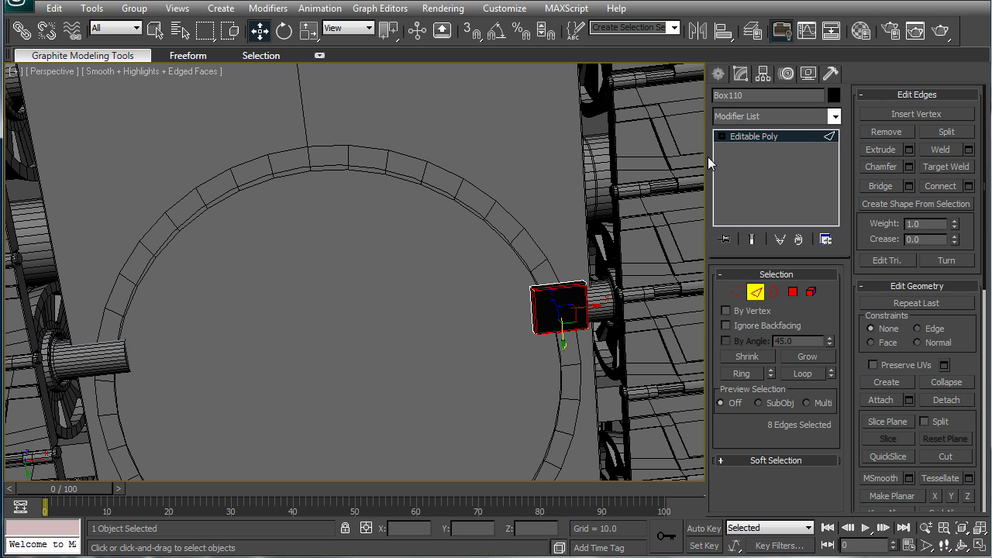
- Create a six-sided cylinder about 1.89 in radius and 0.4 high on the axle-mount box using AutoGrid
{"action": "left_click", "coordinate": [728, 72]}
{"action": "left_click", "coordinate": [731, 207]}
{"action": "middle_click_drag", "start_coordinate": [524, 275], "coordinate": [408, 199]}
{"action": "scroll", "coordinate": [407, 199], "scroll_direction": "up", "scroll_amount": 2}
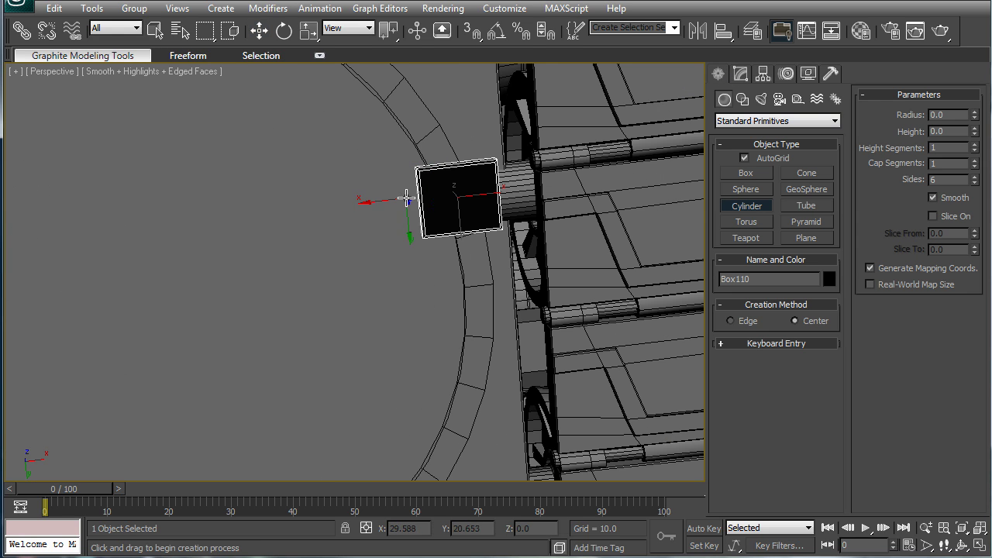
{"action": "left_click_drag", "start_coordinate": [465, 201], "coordinate": [466, 225]}
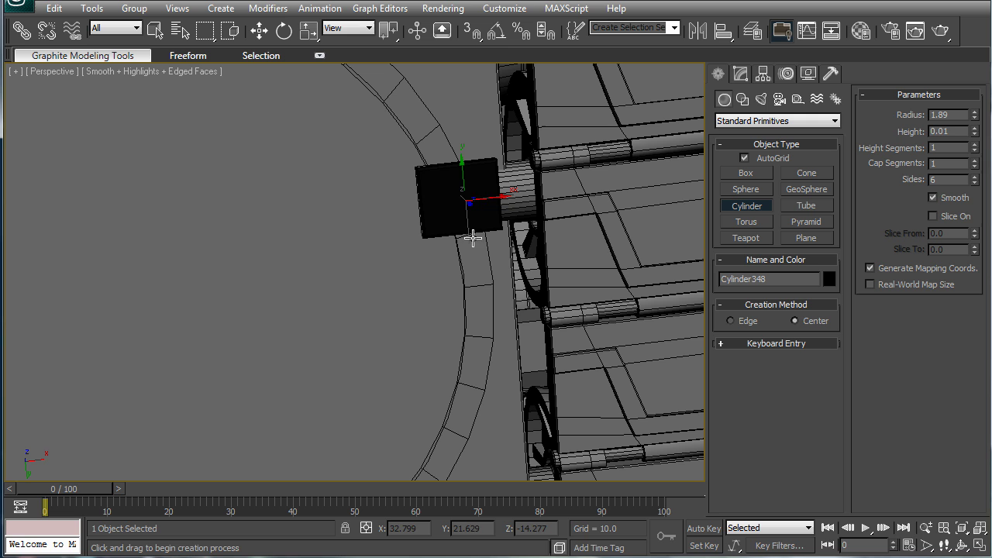
{"action": "left_click", "coordinate": [479, 214]}
- Set the hexagonal bolt's radius to 1.815 and height to 0.62, and center it on the box
{"action": "middle_click_drag", "start_coordinate": [479, 215], "coordinate": [439, 213], "text": "alt"}
{"action": "left_click", "coordinate": [740, 73]}
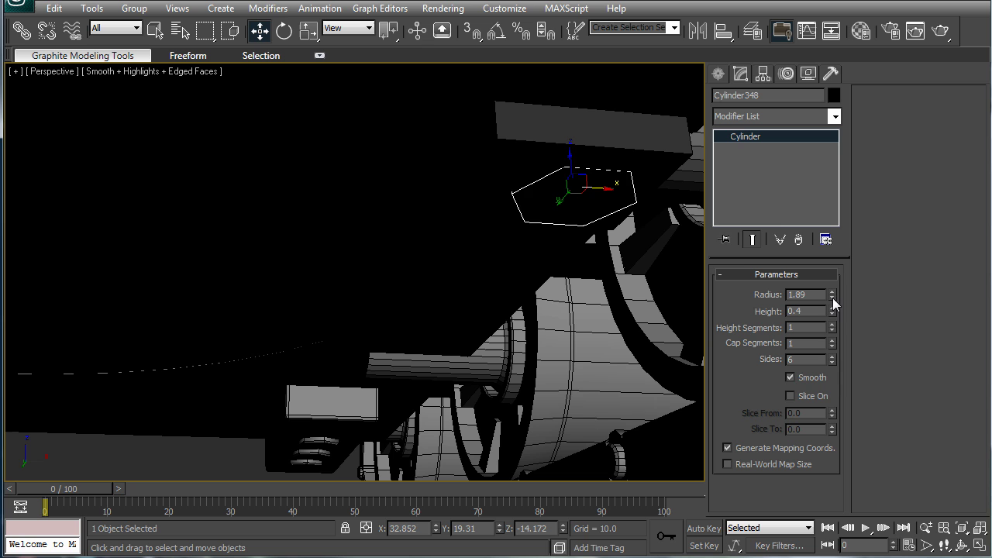
{"action": "mouse_move", "coordinate": [832, 298]}
{"action": "left_mouse_down"}
{"action": "mouse_move", "coordinate": [833, 356]}
{"action": "mouse_move", "coordinate": [838, 273]}
{"action": "mouse_move", "coordinate": [835, 293]}
{"action": "left_mouse_up"}
{"action": "middle_click_drag", "start_coordinate": [591, 230], "coordinate": [550, 273], "text": "alt"}
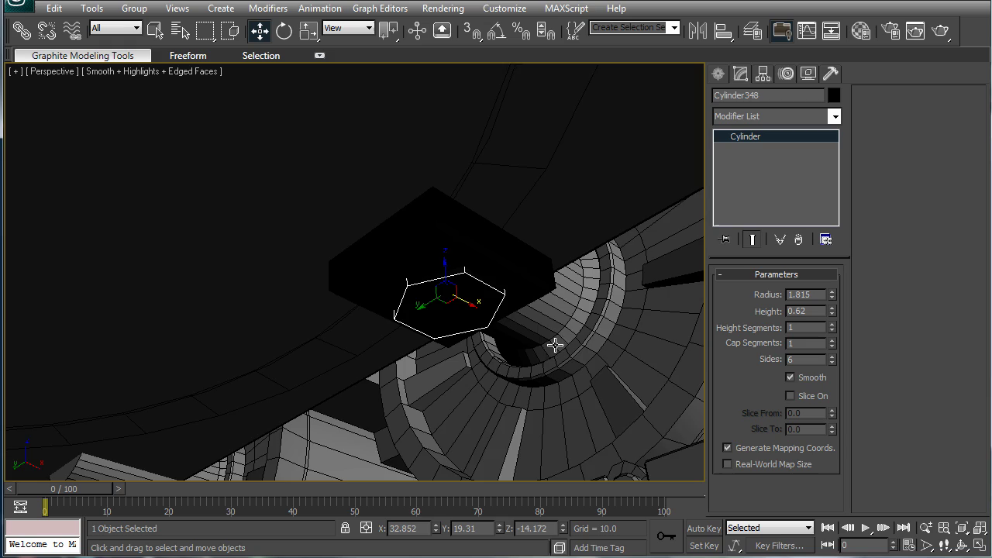
{"action": "middle_click_drag", "start_coordinate": [476, 291], "coordinate": [439, 268]}
{"action": "scroll", "coordinate": [439, 268], "scroll_direction": "down", "scroll_amount": 4}
{"action": "middle_click_drag", "start_coordinate": [509, 382], "coordinate": [417, 305], "text": "alt"}
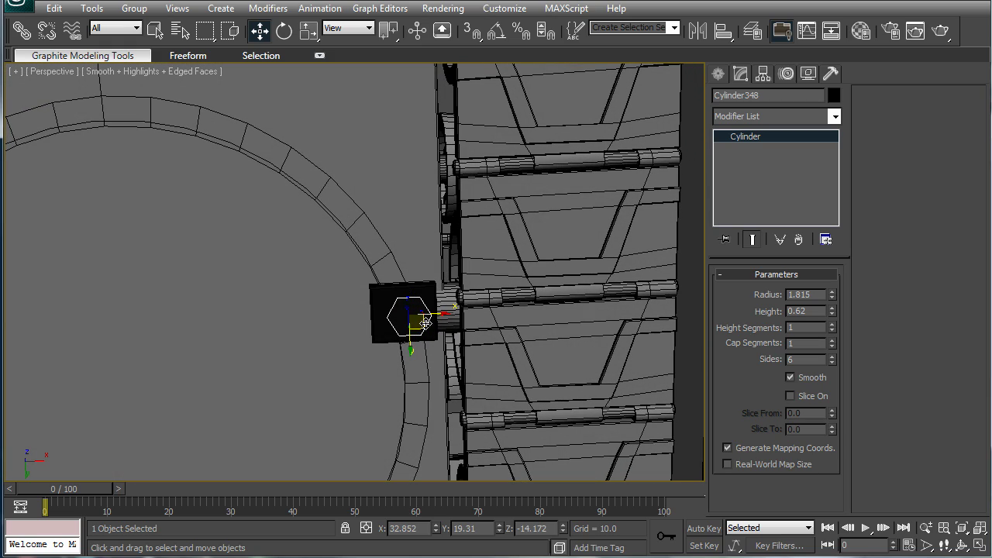
{"action": "left_click_drag", "start_coordinate": [425, 320], "coordinate": [421, 322]}
{"action": "scroll", "coordinate": [416, 322], "scroll_direction": "down", "scroll_amount": 5}
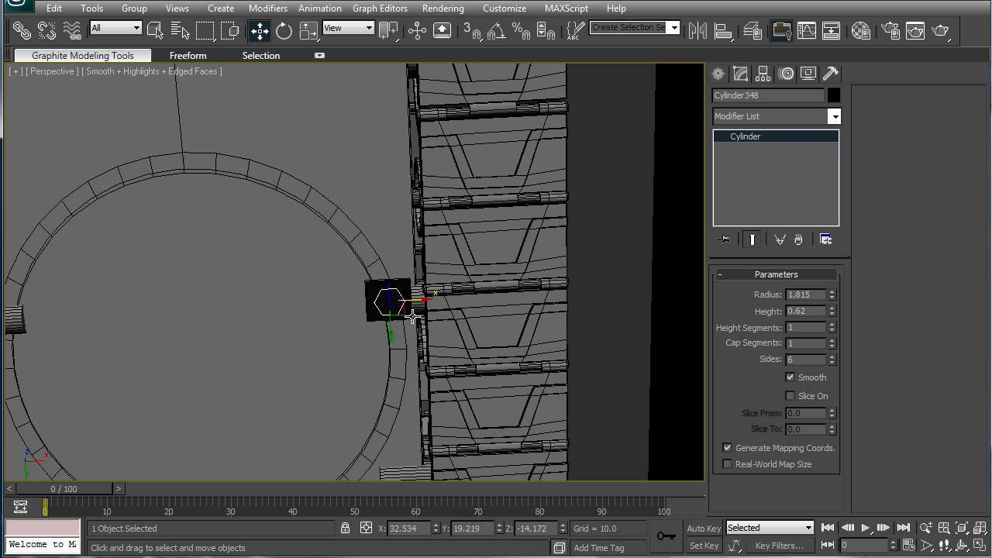
- Select every object in the scene and assign a single material from the Material Editor to the whole selection
{"action": "left_click", "coordinate": [451, 220]}
{"action": "middle_click_drag", "start_coordinate": [417, 238], "coordinate": [415, 220]}
{"action": "scroll", "coordinate": [415, 220], "scroll_direction": "up", "scroll_amount": 2}
{"action": "scroll", "coordinate": [414, 220], "scroll_direction": "up", "scroll_amount": 3}
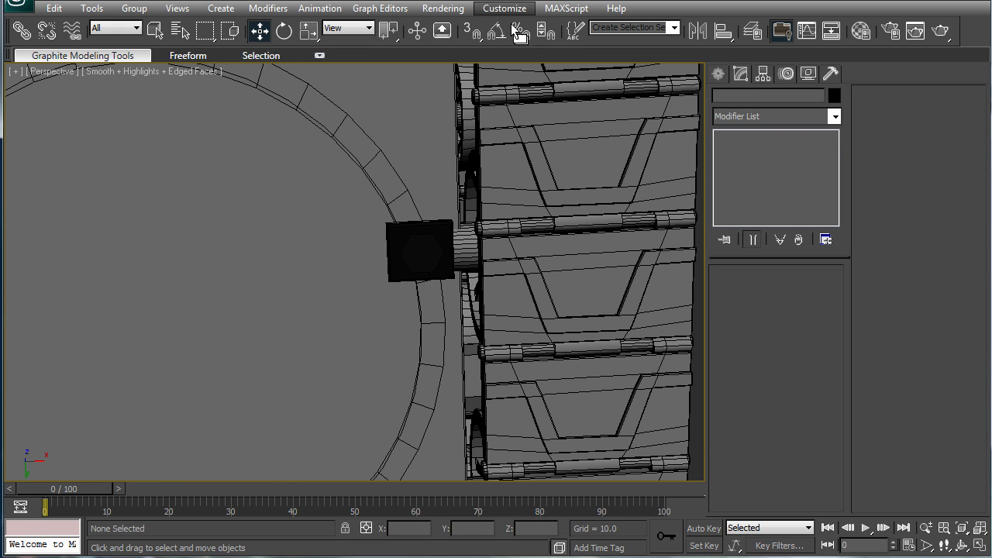
{"action": "key", "text": "ctrl+a"}
{"action": "left_click", "coordinate": [860, 30]}
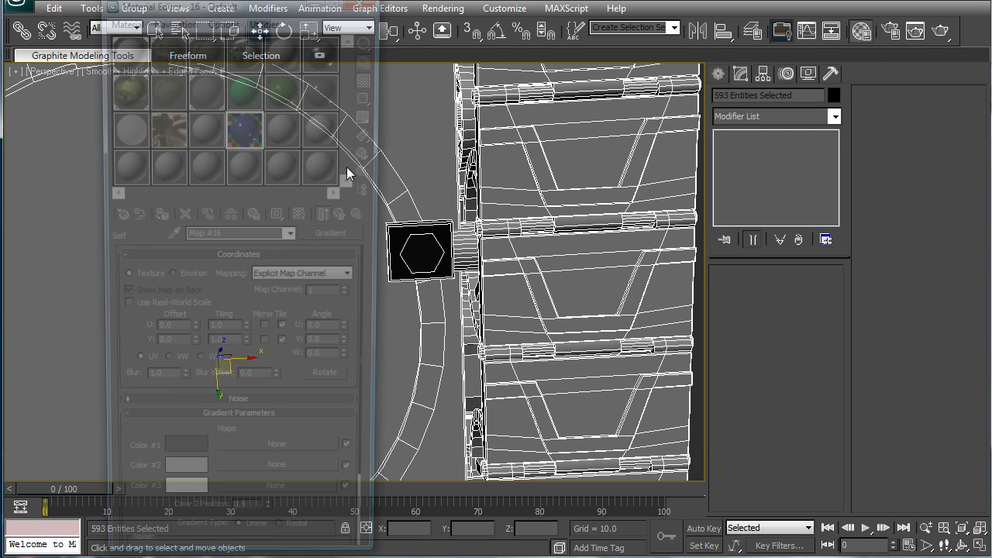
{"action": "left_click_drag", "start_coordinate": [447, 277], "coordinate": [450, 280]}
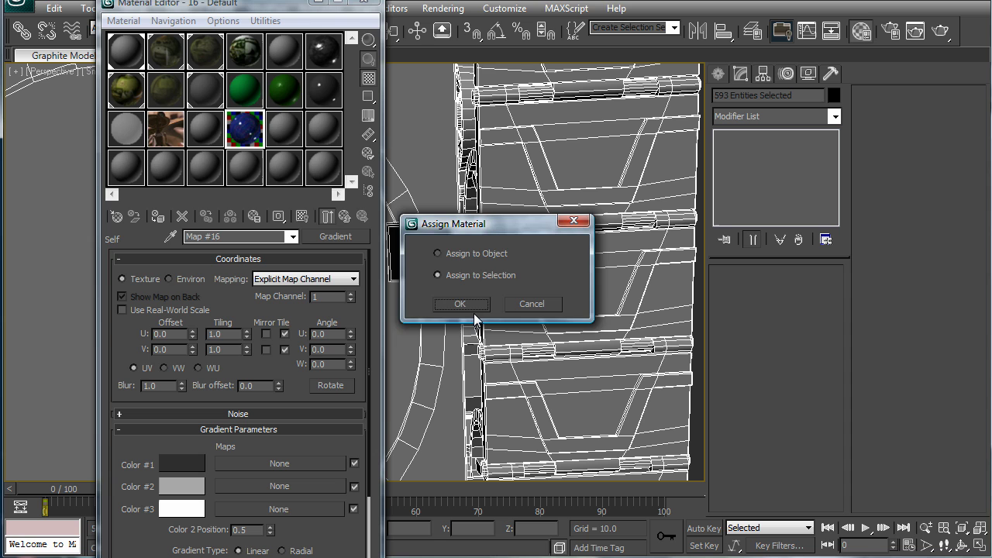
{"action": "left_click", "coordinate": [474, 312]}
{"action": "left_click", "coordinate": [364, 1]}
- Clone the axle-mount box and its hexagonal bolt as a copy onto the next axle stub on the same side
{"action": "scroll", "coordinate": [441, 456], "scroll_direction": "down", "scroll_amount": 4}
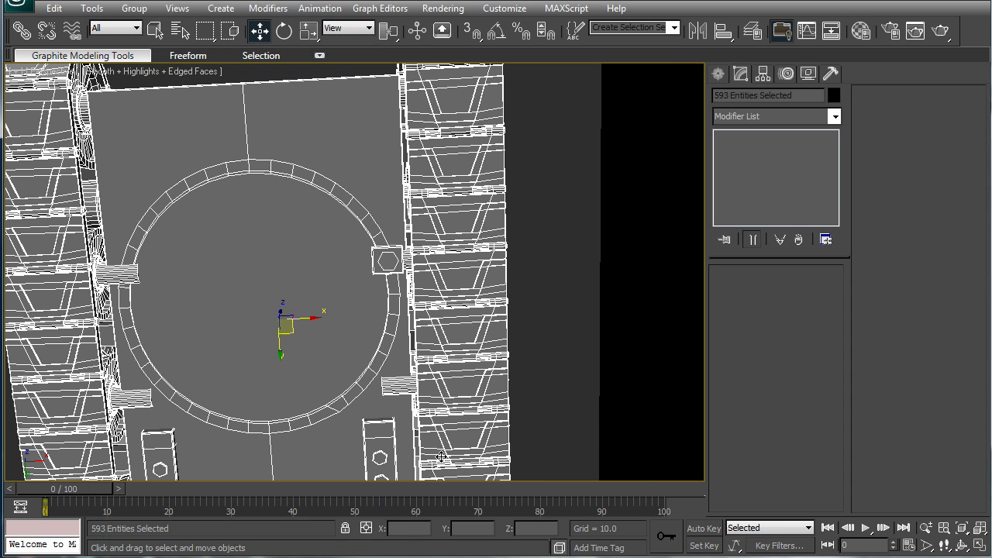
{"action": "left_click", "coordinate": [546, 304]}
{"action": "scroll", "coordinate": [409, 259], "scroll_direction": "up", "scroll_amount": 3}
{"action": "left_click", "coordinate": [406, 255]}
{"action": "left_click", "coordinate": [415, 241], "text": "ctrl"}
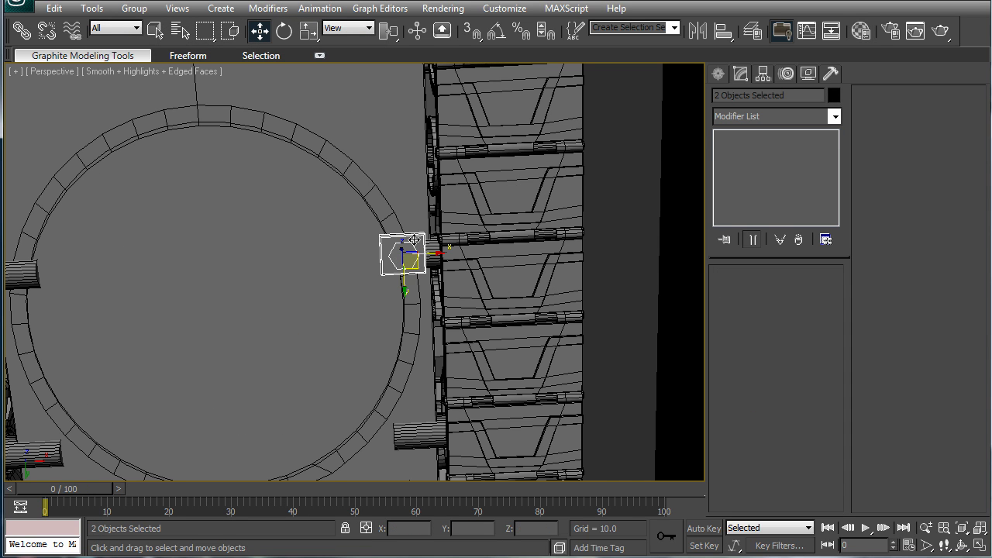
{"action": "left_click_drag", "start_coordinate": [406, 286], "coordinate": [409, 470], "text": "shift"}
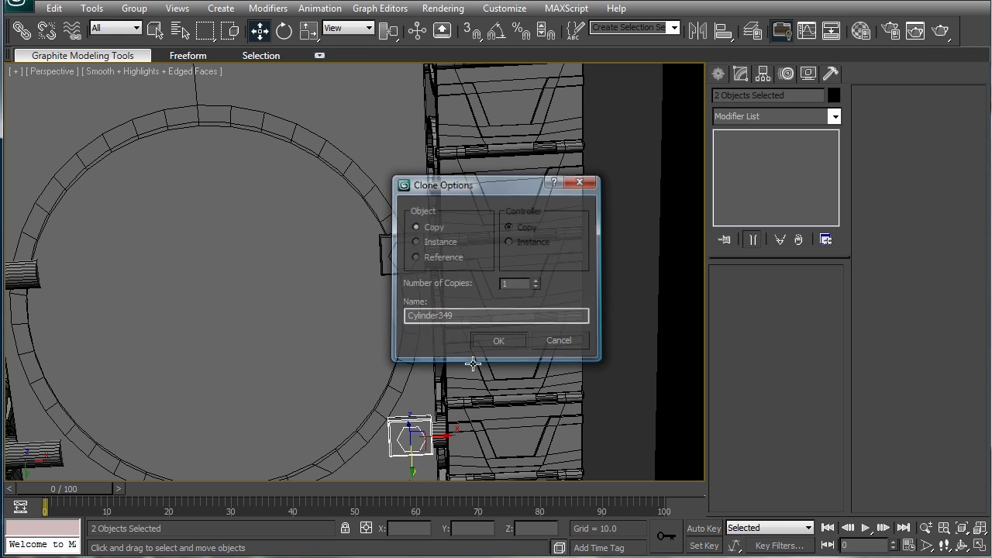
{"action": "left_click", "coordinate": [481, 343]}
- Copy both bolted axle mounts across the base plate onto the two axle stubs on the opposite side
{"action": "left_click", "coordinate": [393, 254], "text": "ctrl"}
{"action": "left_click", "coordinate": [389, 246], "text": "ctrl"}
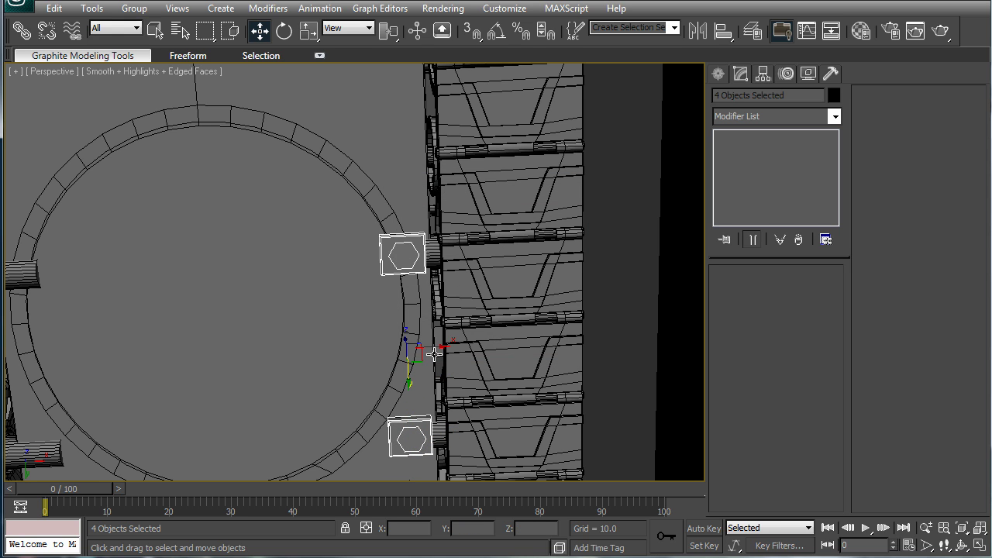
{"action": "middle_click_drag", "start_coordinate": [330, 284], "coordinate": [475, 306]}
{"action": "mouse_move", "coordinate": [532, 331]}
{"action": "left_mouse_down"}
{"action": "mouse_move", "coordinate": [155, 354]}
{"action": "mouse_move", "coordinate": [157, 382]}
{"action": "left_mouse_up"}
{"action": "left_click", "coordinate": [520, 338]}
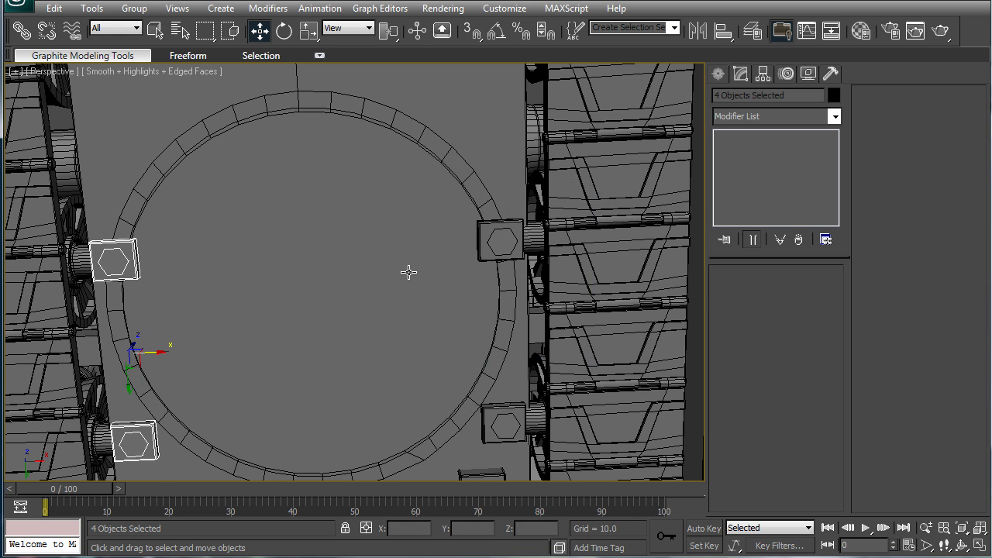
{"action": "mouse_move", "coordinate": [407, 272]}
{"action": "middle_mouse_down", "text": "alt"}
{"action": "mouse_move", "coordinate": [403, 238]}
{"action": "mouse_move", "coordinate": [412, 303]}
{"action": "mouse_move", "coordinate": [516, 341]}
{"action": "mouse_move", "coordinate": [467, 197]}
{"action": "mouse_move", "coordinate": [441, 281]}
{"action": "mouse_move", "coordinate": [454, 286]}
{"action": "mouse_move", "coordinate": [456, 379]}
{"action": "mouse_move", "coordinate": [468, 251]}
{"action": "mouse_move", "coordinate": [421, 289]}
{"action": "mouse_move", "coordinate": [445, 212]}
{"action": "mouse_move", "coordinate": [445, 300]}
{"action": "mouse_move", "coordinate": [434, 187]}
{"action": "mouse_move", "coordinate": [463, 337]}
{"action": "mouse_move", "coordinate": [454, 238]}
{"action": "mouse_move", "coordinate": [464, 296]}
{"action": "mouse_move", "coordinate": [464, 257]}
{"action": "middle_mouse_up", "text": "alt"}
{"action": "left_click", "coordinate": [517, 341]}
{"action": "left_click", "coordinate": [559, 289]}
- Create a 26-sided cylinder about 6.383 in radius and 20.295 high on the base plate's underside, near the outer corner beside the track
{"action": "scroll", "coordinate": [442, 217], "scroll_direction": "up", "scroll_amount": 2}
{"action": "scroll", "coordinate": [443, 232], "scroll_direction": "down", "scroll_amount": 2}
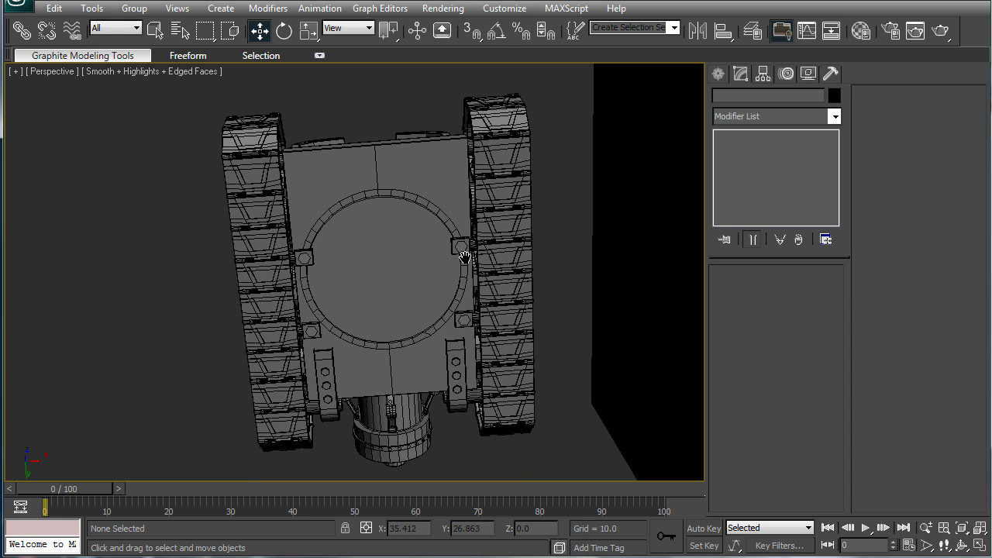
{"action": "middle_click_drag", "start_coordinate": [464, 257], "coordinate": [481, 352]}
{"action": "scroll", "coordinate": [491, 333], "scroll_direction": "up", "scroll_amount": 3}
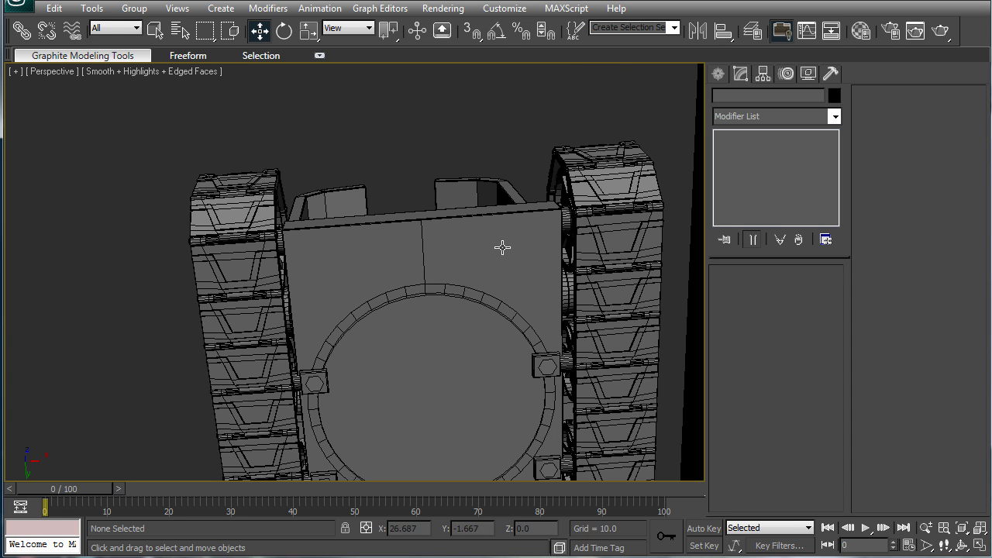
{"action": "middle_click_drag", "start_coordinate": [492, 258], "coordinate": [485, 263]}
{"action": "left_click", "coordinate": [719, 74]}
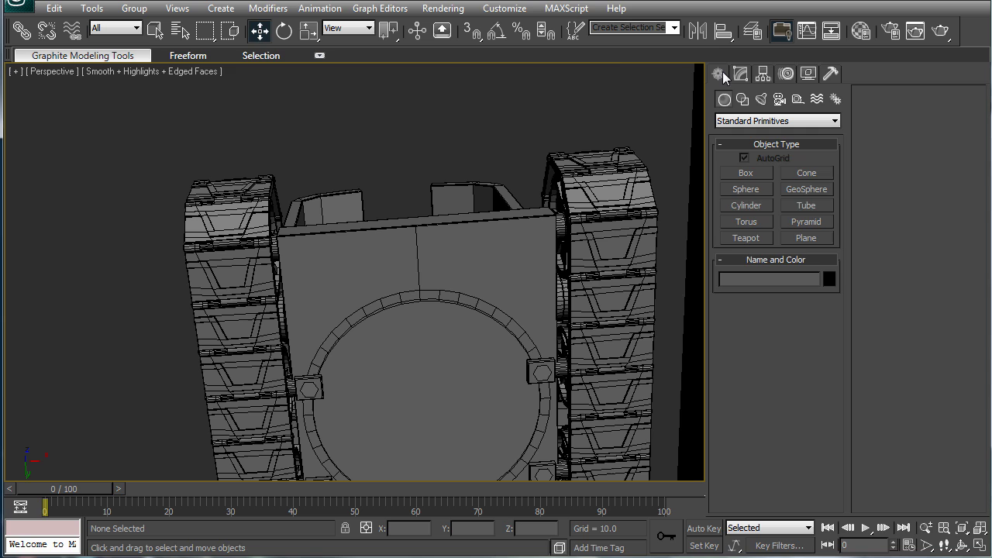
{"action": "left_click", "coordinate": [746, 205]}
{"action": "left_click_drag", "start_coordinate": [504, 242], "coordinate": [503, 273]}
{"action": "left_click", "coordinate": [534, 369]}
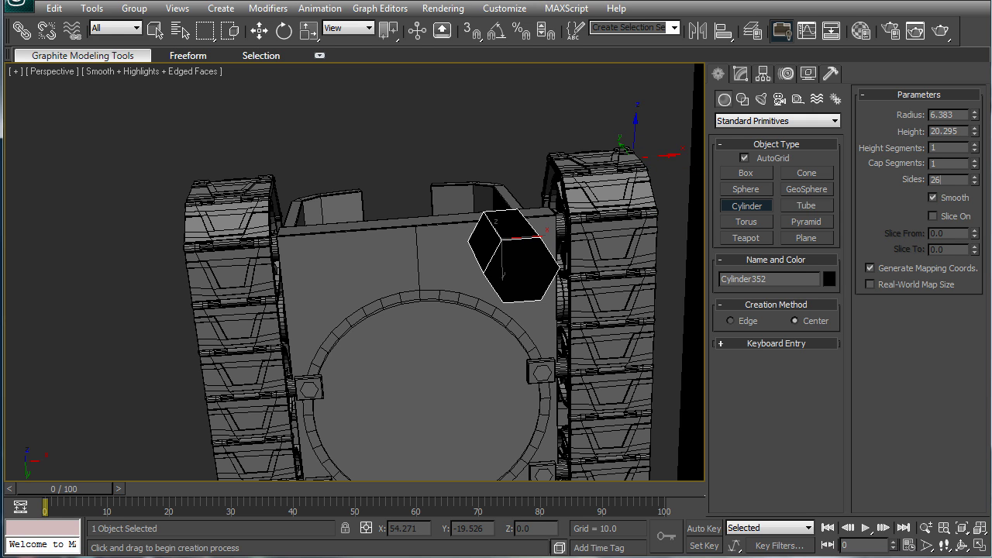
{"action": "type", "text": "26"}
{"action": "key", "text": "Return"}
- Raise the new cylinder vertically so it passes through the base plate's edge and protrudes above it
{"action": "middle_click_drag", "start_coordinate": [536, 261], "coordinate": [535, 303], "text": "alt"}
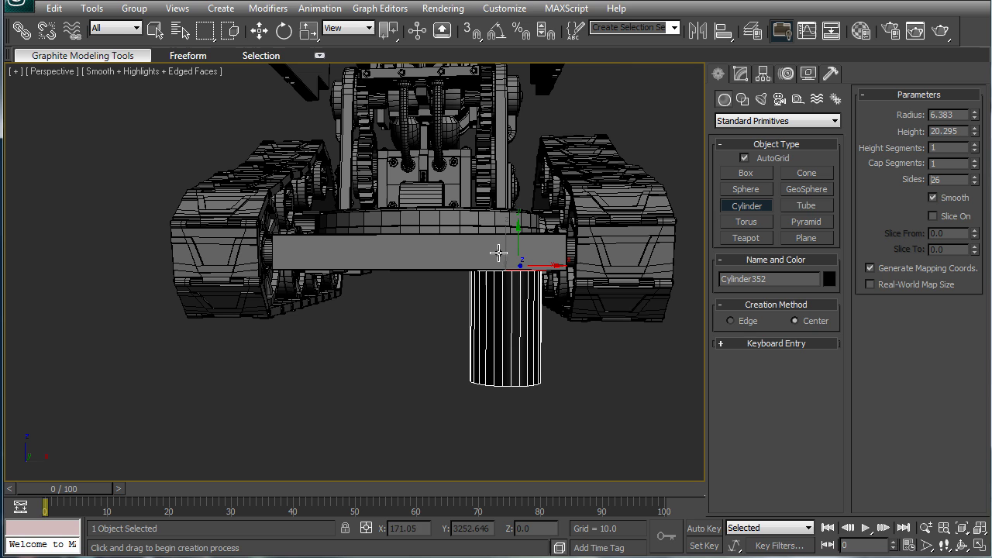
{"action": "middle_click_drag", "start_coordinate": [531, 232], "coordinate": [527, 283]}
{"action": "key", "text": "w"}
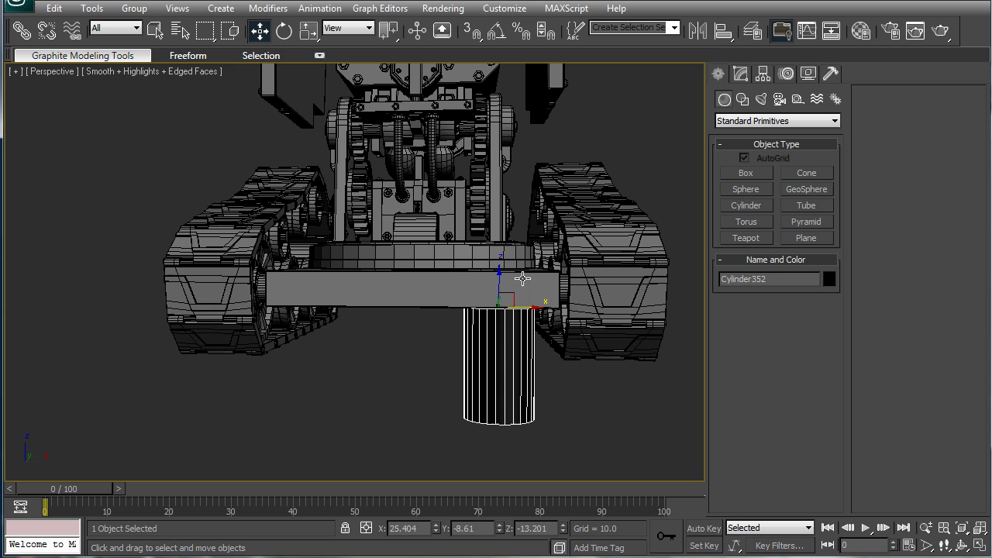
{"action": "left_click_drag", "start_coordinate": [502, 256], "coordinate": [501, 204]}
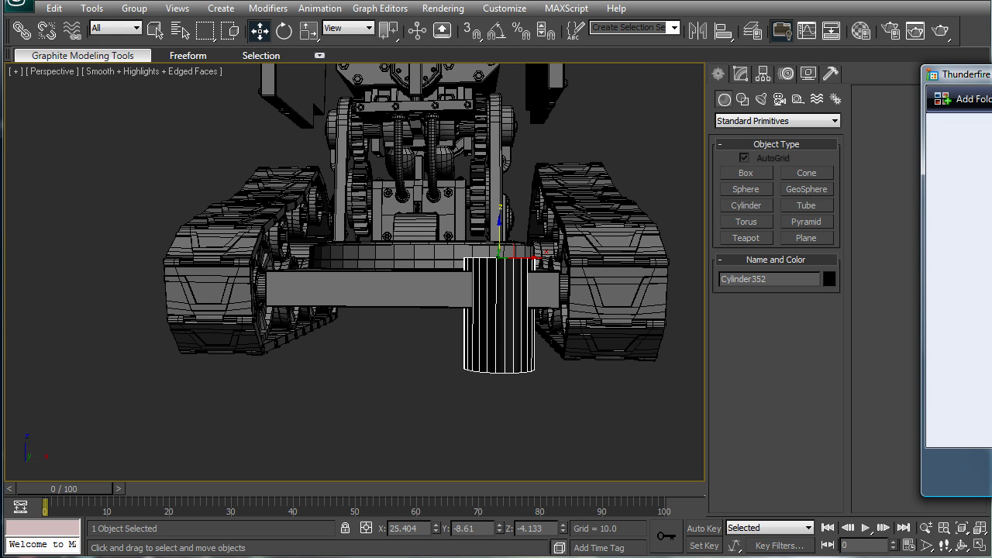
- Reduce the cylinder to a radius of 4.851 and a height of 8.524, and lower it slightly into the plate
{"action": "middle_click_drag", "start_coordinate": [592, 282], "coordinate": [589, 311], "text": "alt"}
{"action": "left_click", "coordinate": [741, 74]}
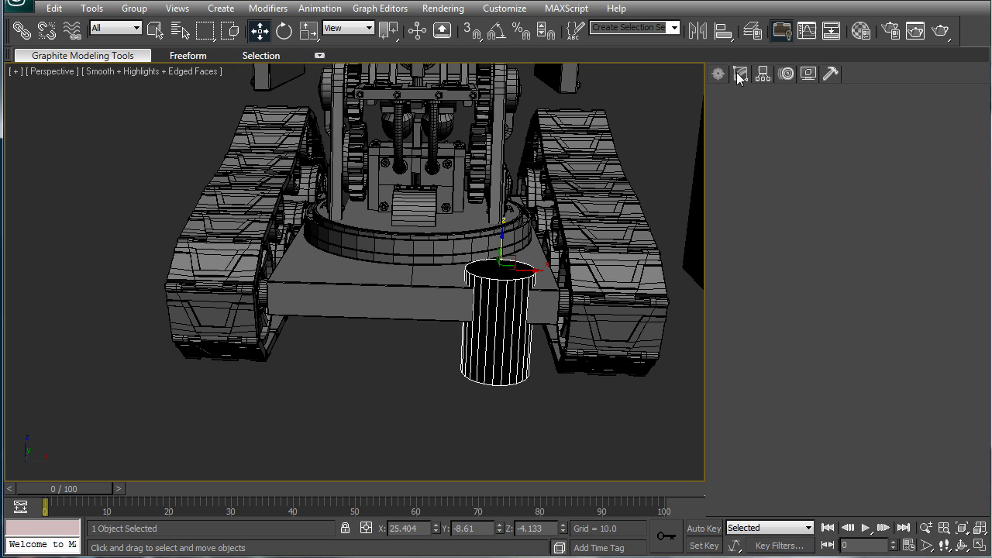
{"action": "left_click_drag", "start_coordinate": [831, 295], "coordinate": [830, 353]}
{"action": "left_click_drag", "start_coordinate": [505, 247], "coordinate": [504, 259]}
- Move the cylinder horizontally along Y so it straddles the base plate's end edge
{"action": "middle_click_drag", "start_coordinate": [504, 256], "coordinate": [470, 245], "text": "alt"}
{"action": "left_click_drag", "start_coordinate": [470, 245], "coordinate": [491, 244]}
{"action": "middle_click_drag", "start_coordinate": [496, 256], "coordinate": [456, 250], "text": "alt"}
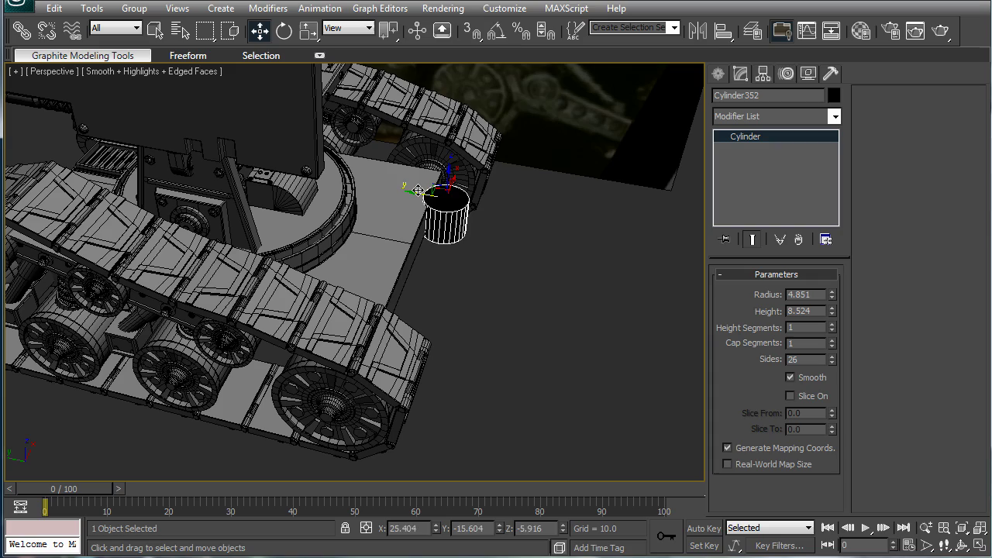
{"action": "left_click_drag", "start_coordinate": [418, 189], "coordinate": [423, 191]}
- Convert the cylinder to Editable Poly and bevel both end caps to form a narrow sloped rim
{"action": "middle_click_drag", "start_coordinate": [418, 189], "coordinate": [408, 86], "text": "alt"}
{"action": "scroll", "coordinate": [408, 86], "scroll_direction": "up", "scroll_amount": 4}
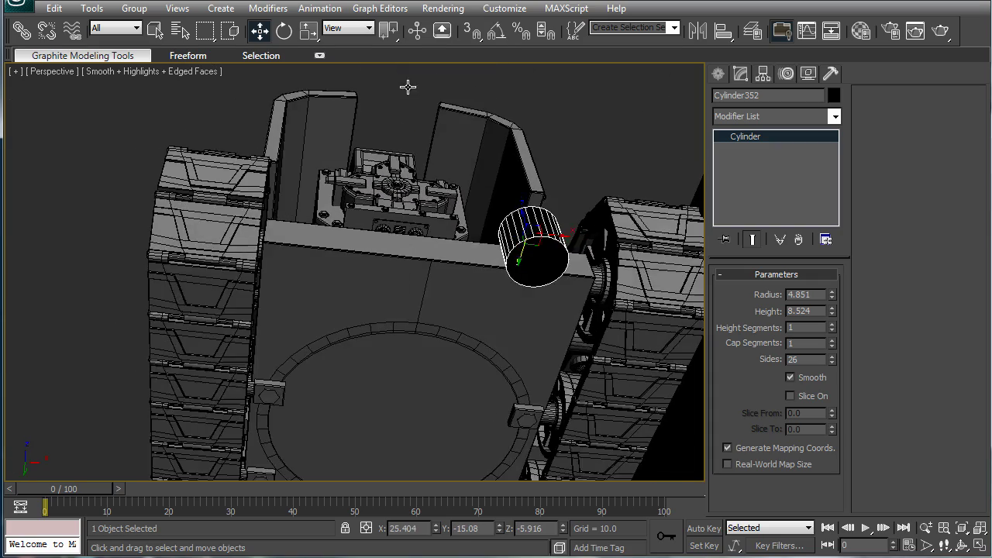
{"action": "middle_click_drag", "start_coordinate": [612, 201], "coordinate": [495, 197]}
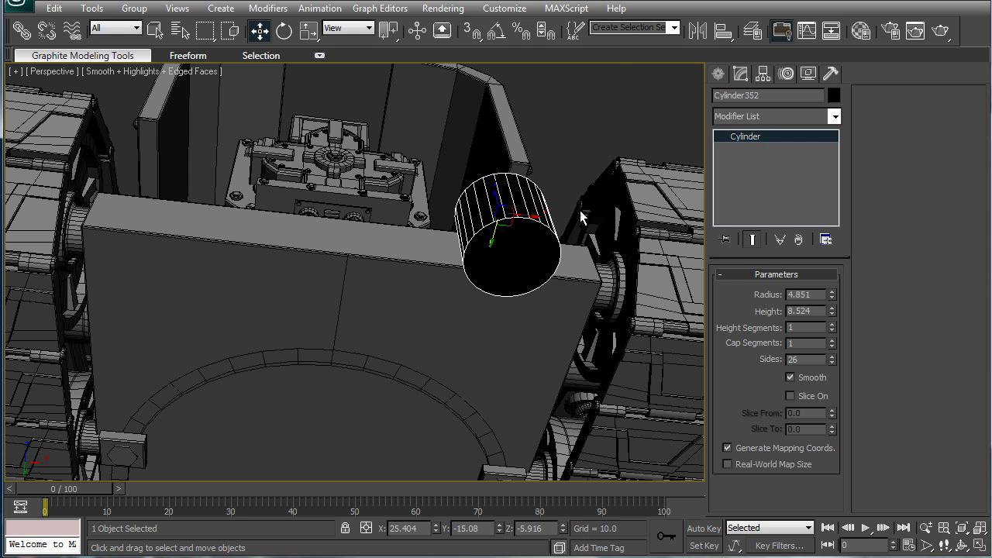
{"action": "left_click", "coordinate": [792, 293]}
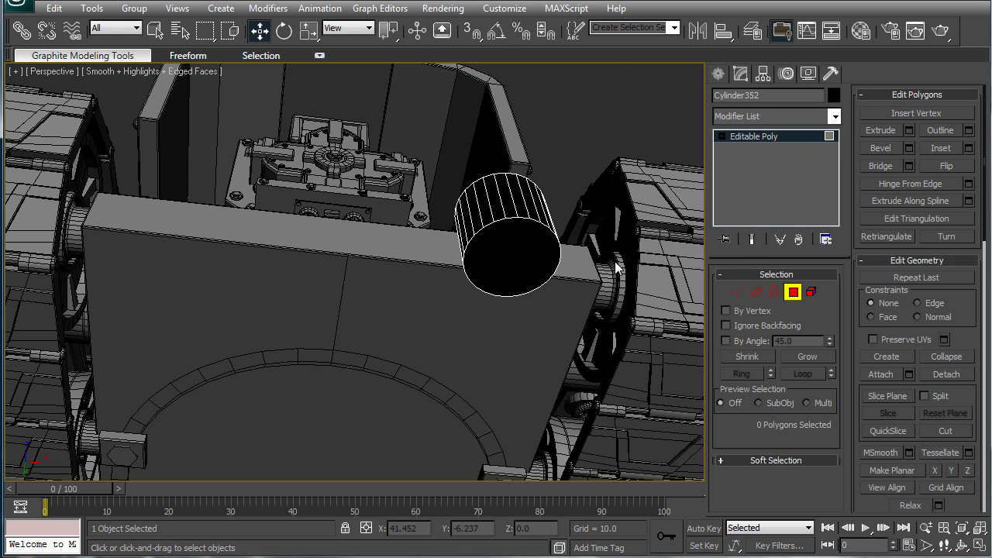
{"action": "left_click", "coordinate": [515, 251]}
{"action": "middle_click_drag", "start_coordinate": [545, 197], "coordinate": [535, 313], "text": "alt"}
{"action": "left_click", "coordinate": [523, 293], "text": "ctrl"}
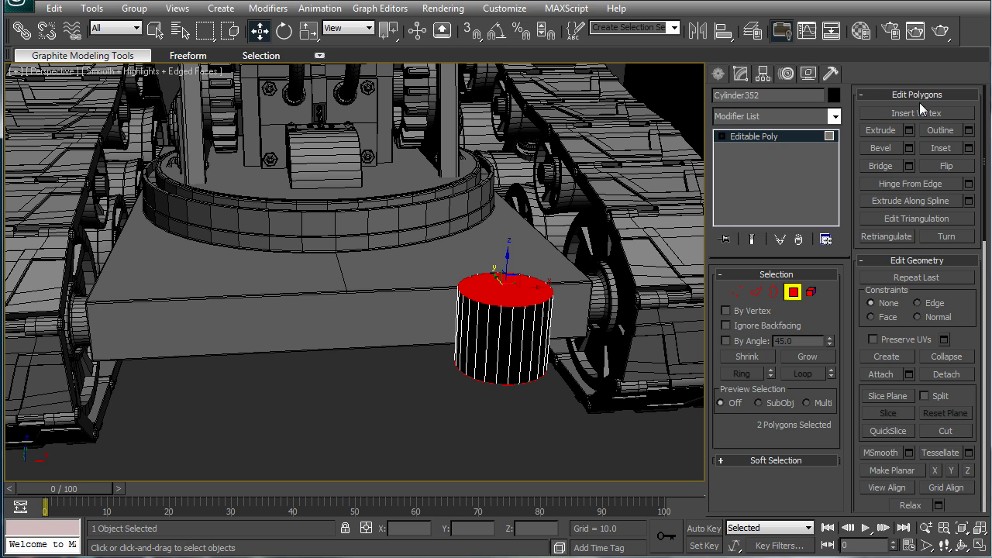
{"action": "left_click", "coordinate": [872, 153]}
{"action": "middle_click_drag", "start_coordinate": [411, 327], "coordinate": [355, 378]}
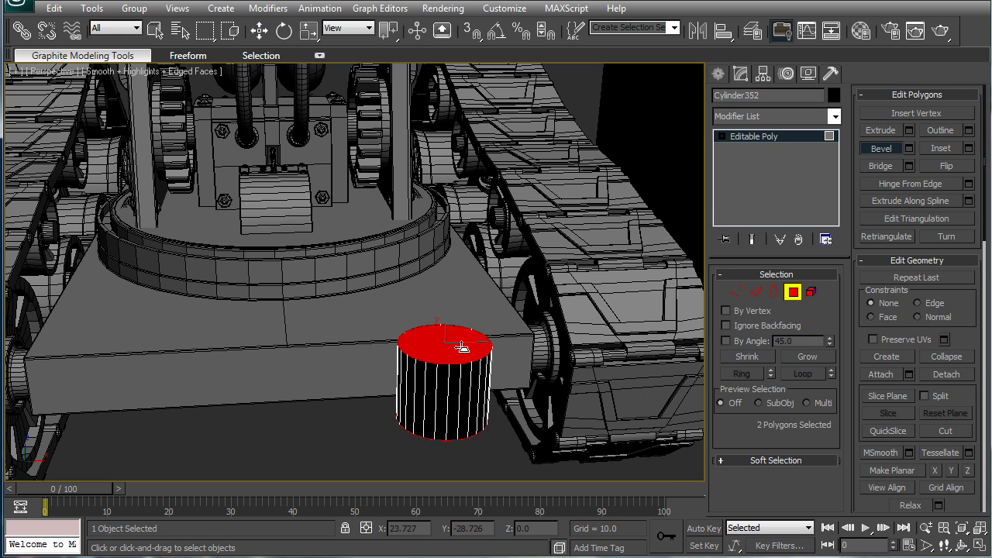
{"action": "left_click_drag", "start_coordinate": [456, 347], "coordinate": [456, 345]}
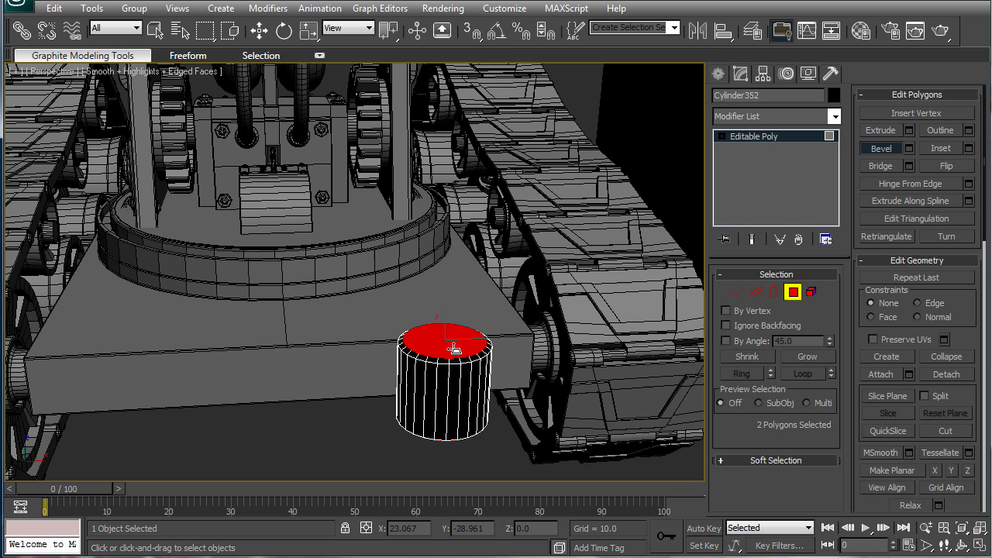
- Bevel both caps further inward into a shallow recess and extrude a narrow stub from each center
{"action": "left_click_drag", "start_coordinate": [455, 348], "coordinate": [451, 345]}
{"action": "left_click", "coordinate": [454, 354]}
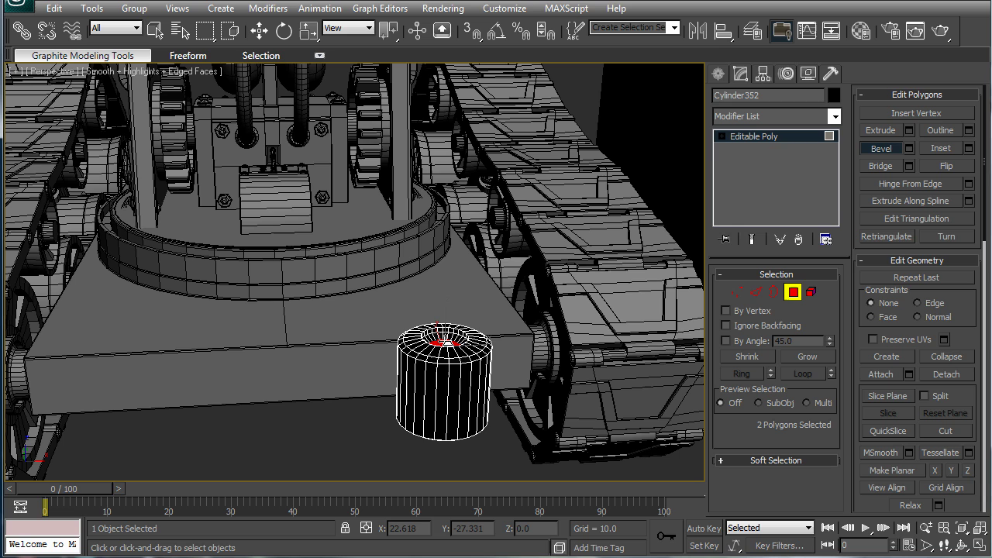
{"action": "left_click_drag", "start_coordinate": [448, 343], "coordinate": [445, 315]}
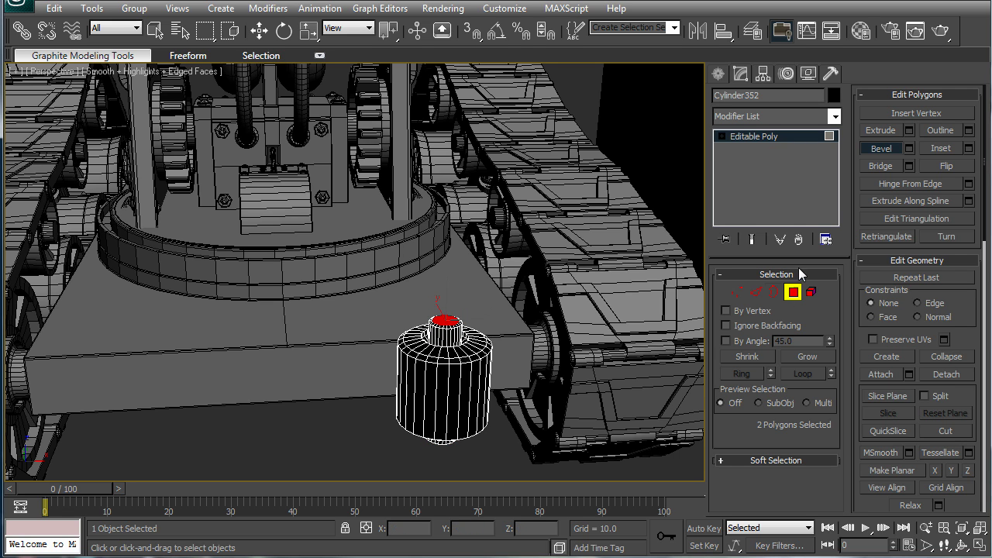
- Create a box plate about 12.62 by 11.09 and 2.26 high on the base's underside, overlapping the cylinder fitting
{"action": "scroll", "coordinate": [393, 402], "scroll_direction": "down", "scroll_amount": 4}
{"action": "key", "text": "w"}
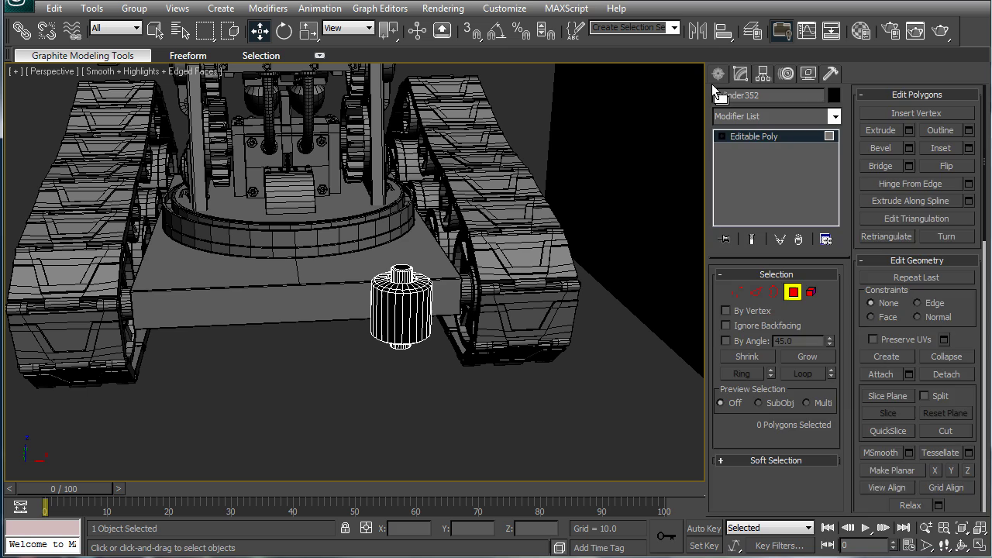
{"action": "left_click", "coordinate": [713, 79]}
{"action": "left_click", "coordinate": [734, 175]}
{"action": "middle_click_drag", "start_coordinate": [486, 327], "coordinate": [437, 209], "text": "alt"}
{"action": "left_click_drag", "start_coordinate": [444, 291], "coordinate": [362, 214]}
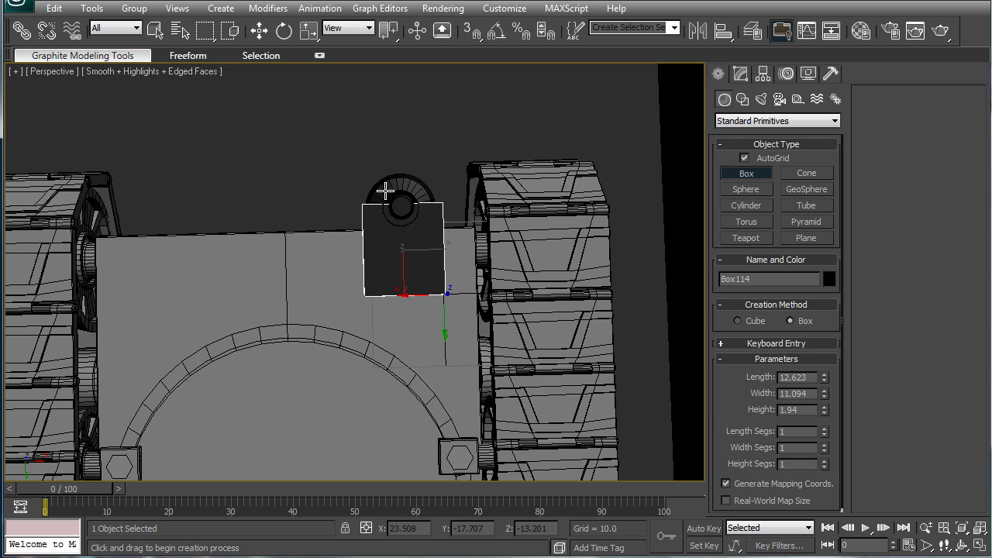
{"action": "middle_click_drag", "start_coordinate": [383, 189], "coordinate": [542, 256], "text": "alt"}
- Convert the underside plate to Editable Poly and narrow its outer end by scaling the four end vertices along X
{"action": "left_click", "coordinate": [741, 74]}
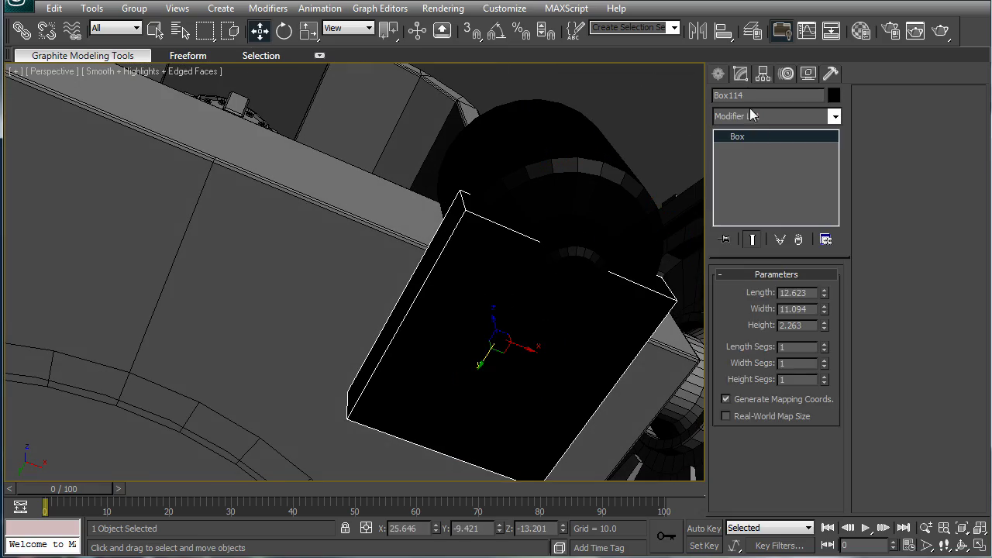
{"action": "left_click", "coordinate": [755, 191]}
{"action": "left_click", "coordinate": [737, 292]}
{"action": "middle_click_drag", "start_coordinate": [558, 232], "coordinate": [317, 127], "text": "alt"}
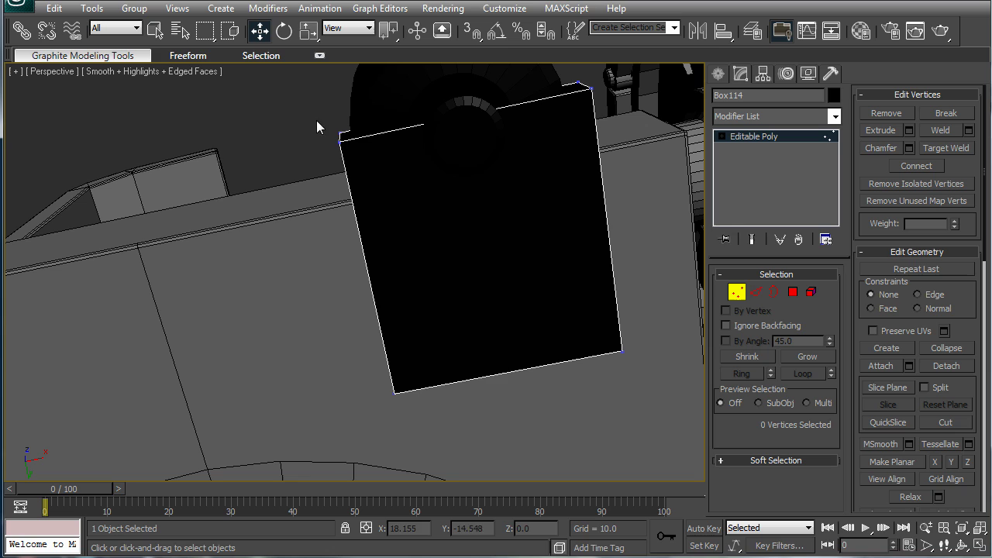
{"action": "middle_click_drag", "start_coordinate": [525, 108], "coordinate": [513, 195]}
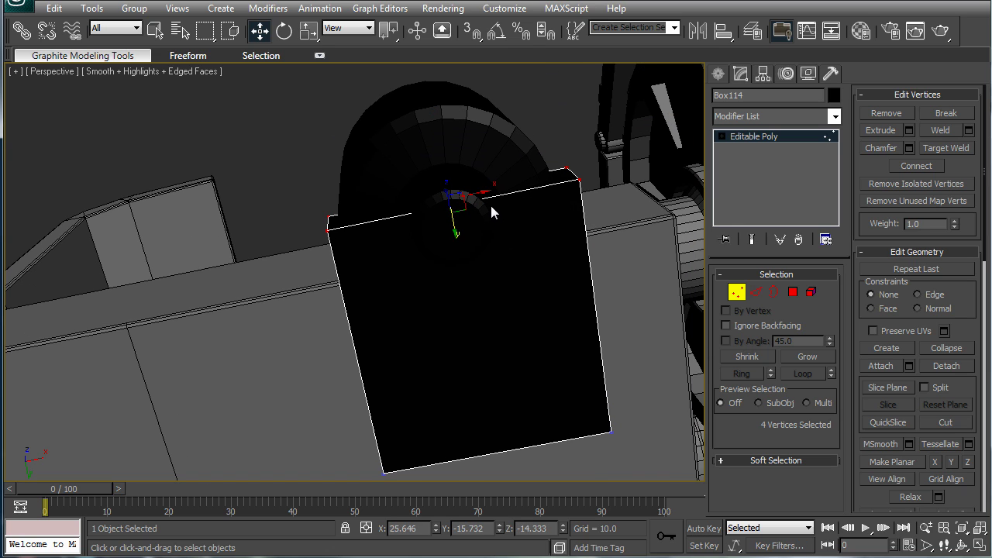
{"action": "key", "text": "r"}
{"action": "left_click_drag", "start_coordinate": [484, 187], "coordinate": [469, 191]}
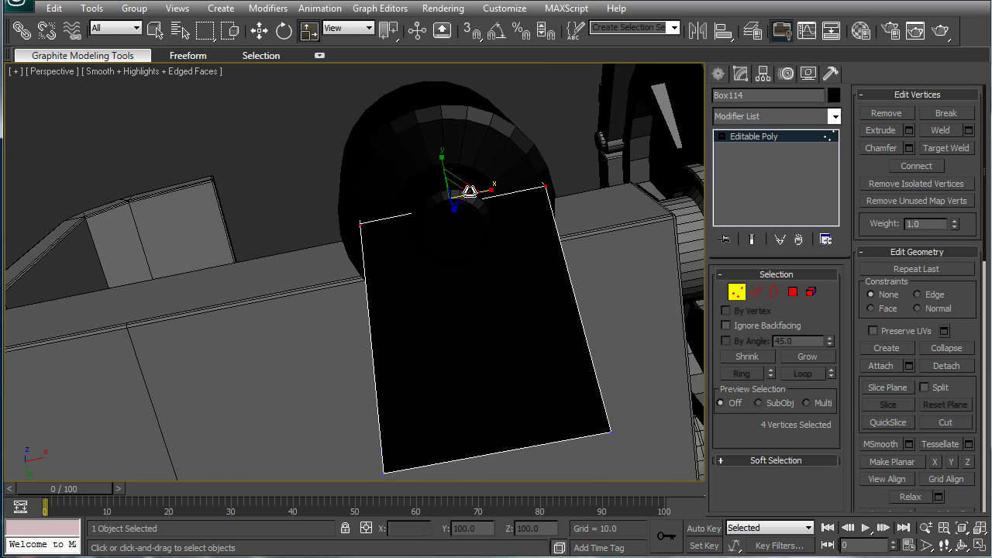
{"action": "middle_click_drag", "start_coordinate": [470, 190], "coordinate": [571, 321], "text": "alt"}
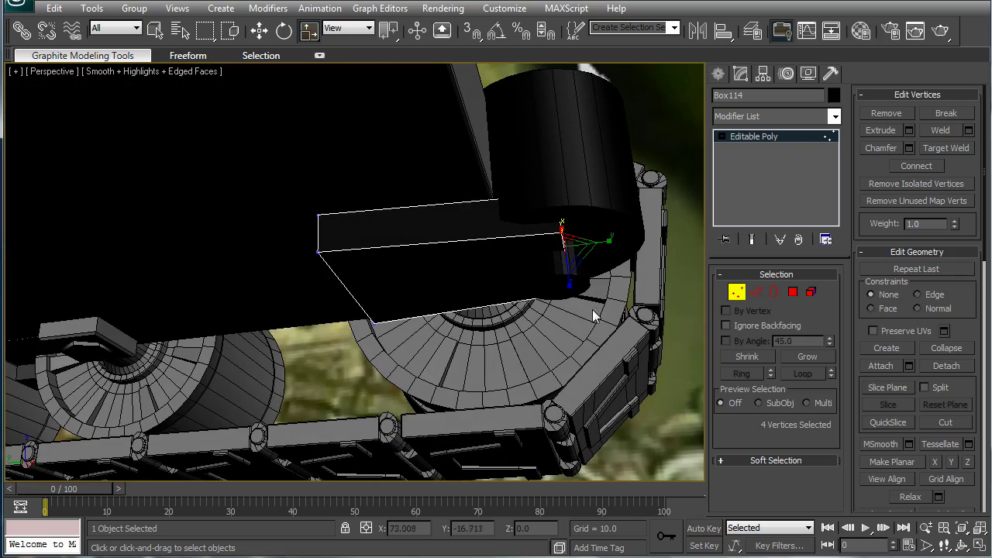
- Chamfer the four edges around the plate's underside face with a narrow bevel
{"action": "left_click", "coordinate": [793, 291]}
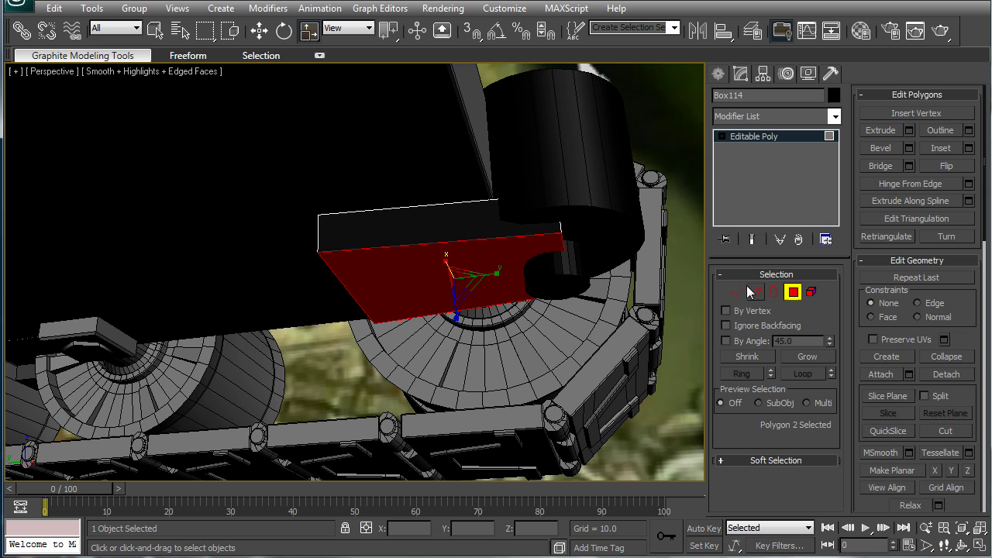
{"action": "left_click", "coordinate": [755, 292]}
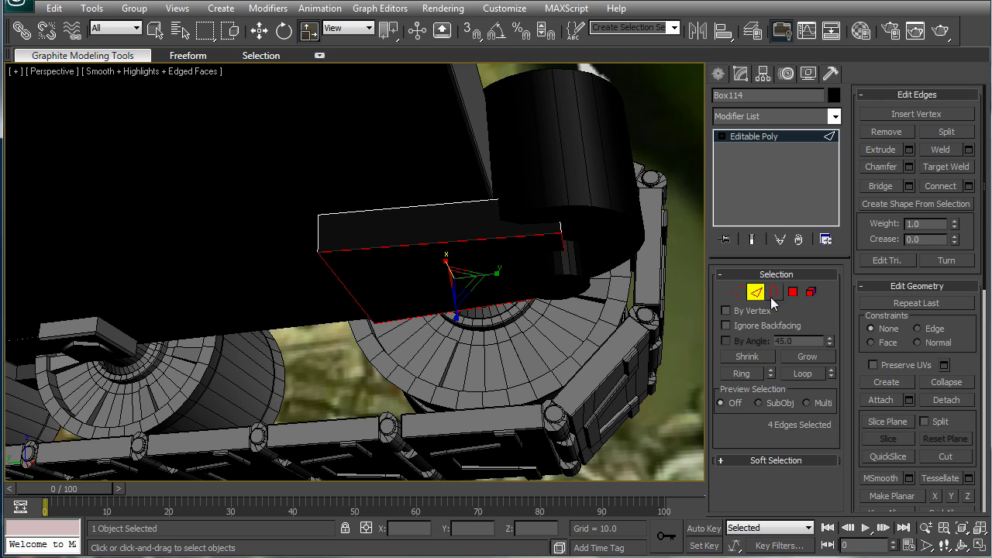
{"action": "left_click", "coordinate": [909, 167]}
{"action": "left_click_drag", "start_coordinate": [69, 305], "coordinate": [66, 362]}
{"action": "left_click", "coordinate": [104, 331]}
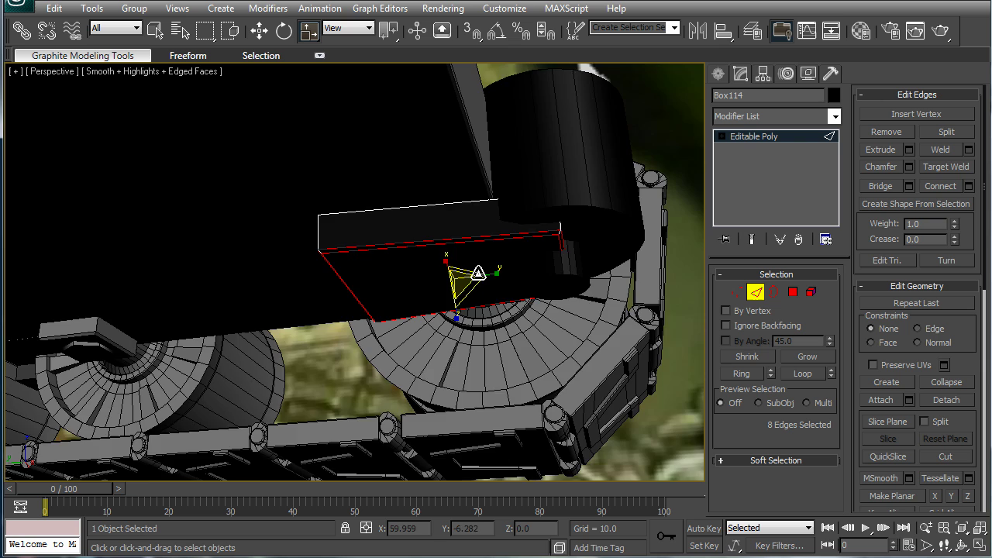
{"action": "middle_click_drag", "start_coordinate": [465, 286], "coordinate": [612, 246], "text": "alt"}
{"action": "left_click", "coordinate": [612, 246]}
{"action": "middle_click_drag", "start_coordinate": [548, 247], "coordinate": [548, 249], "text": "alt"}
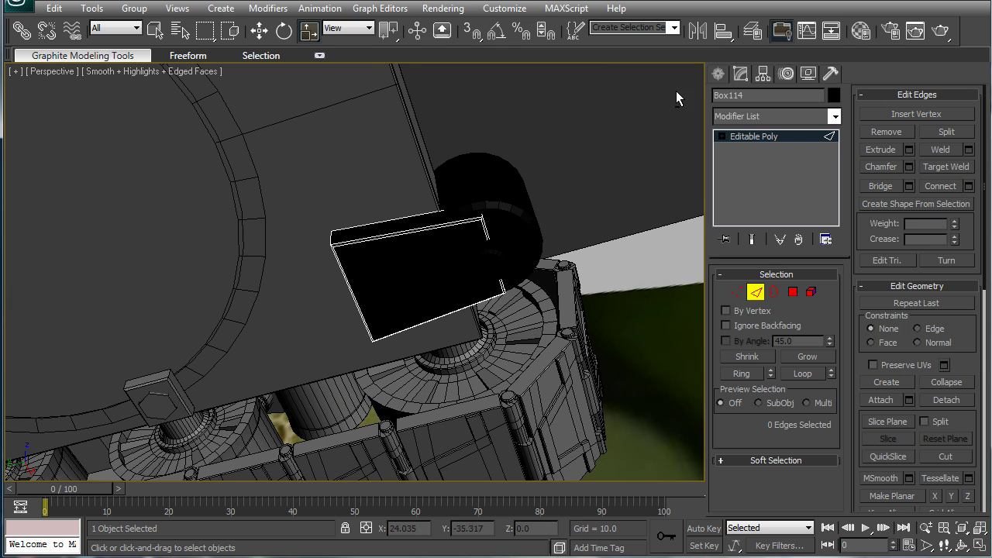
- Create a six-sided cylinder bolt head at the plate's inner corner, with a radius of 1.191 and a height of 0.432
{"action": "left_click", "coordinate": [718, 74]}
{"action": "left_click", "coordinate": [744, 204]}
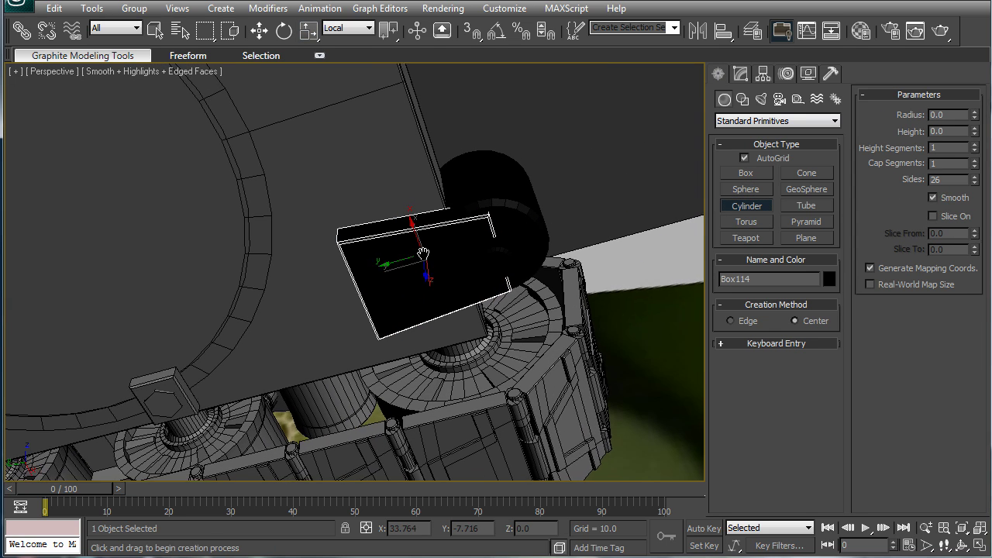
{"action": "scroll", "coordinate": [387, 221], "scroll_direction": "up", "scroll_amount": 5}
{"action": "left_click_drag", "start_coordinate": [387, 229], "coordinate": [390, 259]}
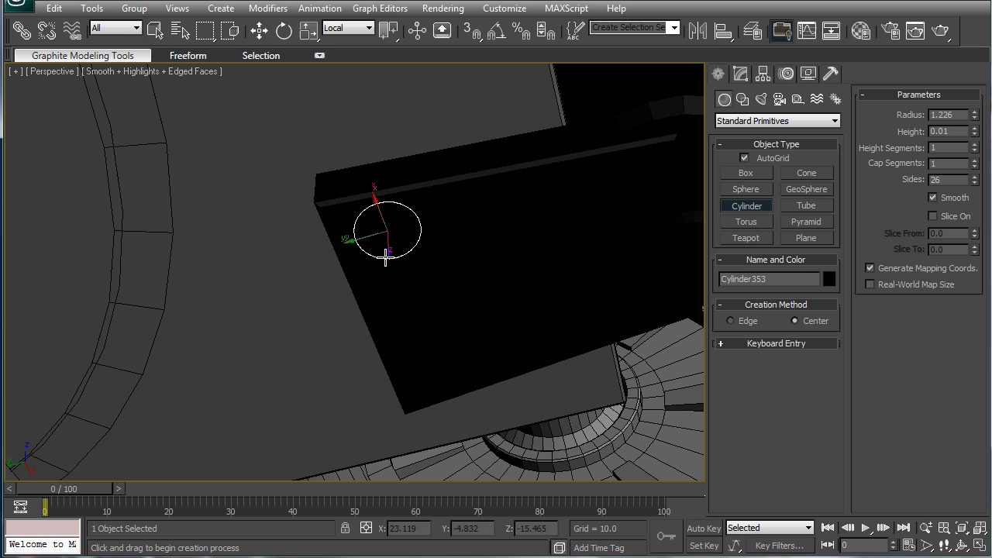
{"action": "left_click", "coordinate": [392, 271]}
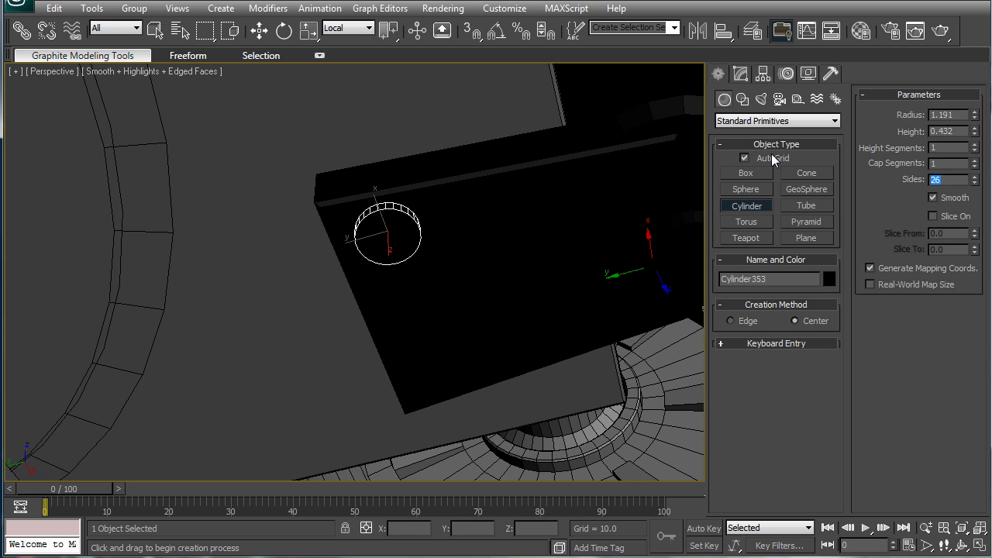
{"action": "type", "text": "6"}
{"action": "key", "text": "Return"}
{"action": "middle_click_drag", "start_coordinate": [454, 405], "coordinate": [385, 288], "text": "alt"}
{"action": "right_click", "coordinate": [418, 260]}
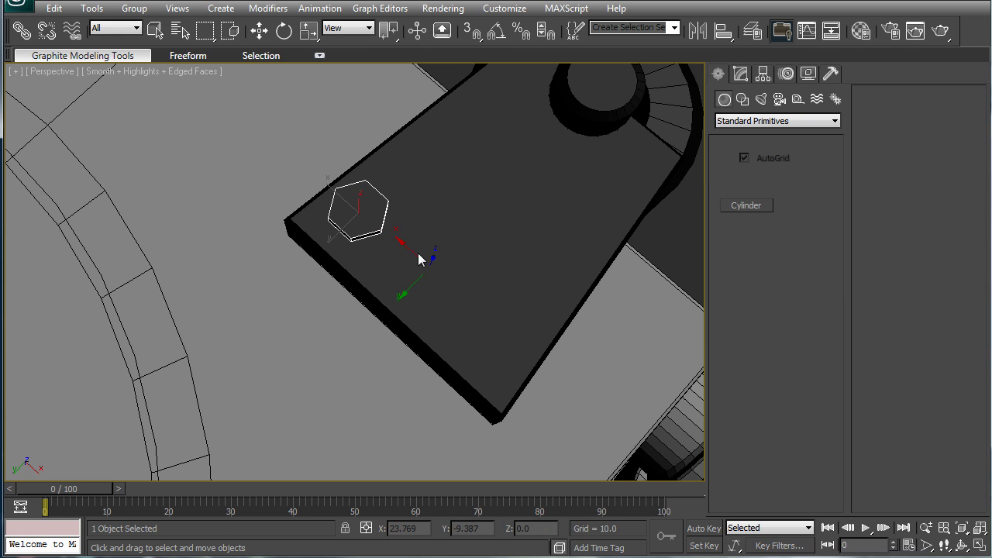
- Clone the hex bolt head as one copy at the opposite corner of the plate's inner end
{"action": "key", "text": "w"}
{"action": "left_click_drag", "start_coordinate": [419, 260], "coordinate": [515, 342], "text": "shift"}
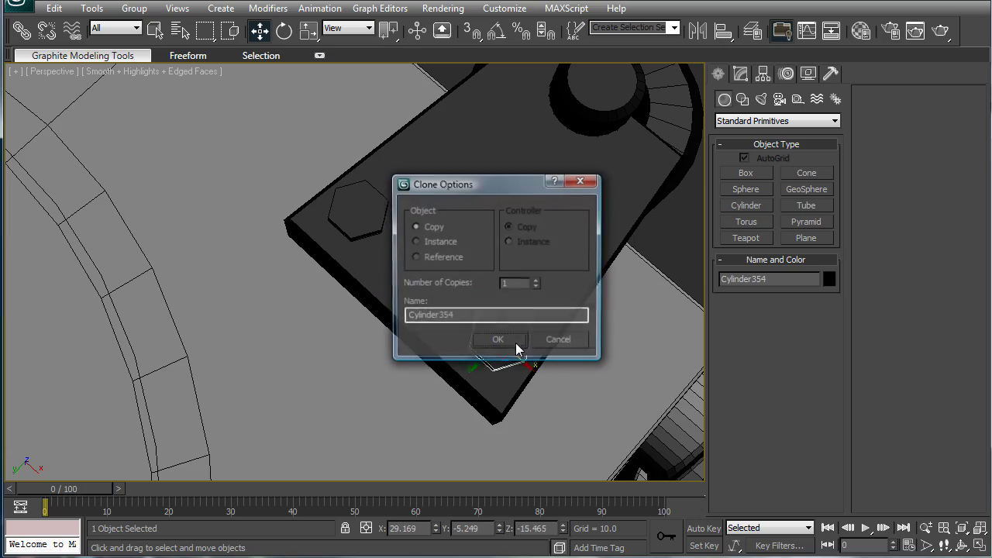
{"action": "left_click", "coordinate": [515, 343]}
{"action": "scroll", "coordinate": [539, 213], "scroll_direction": "down", "scroll_amount": 6}
{"action": "mouse_move", "coordinate": [540, 234]}
{"action": "middle_mouse_down", "text": "alt"}
{"action": "mouse_move", "coordinate": [484, 350]}
{"action": "mouse_move", "coordinate": [537, 394]}
{"action": "mouse_move", "coordinate": [598, 390]}
{"action": "mouse_move", "coordinate": [511, 286]}
{"action": "middle_mouse_up", "text": "alt"}
{"action": "middle_click_drag", "start_coordinate": [513, 337], "coordinate": [518, 255], "text": "alt"}
- Save the scene with every object selected, and assign a plain grey material to the whole selection
{"action": "key", "text": "ctrl+a"}
{"action": "key", "text": "ctrl+s"}
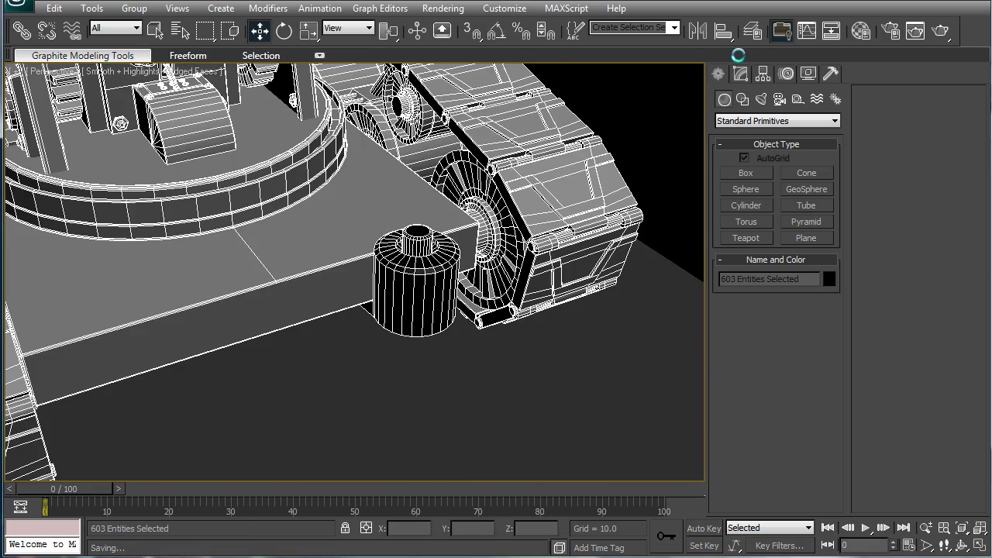
{"action": "key", "text": "m"}
{"action": "left_click_drag", "start_coordinate": [361, 212], "coordinate": [456, 320]}
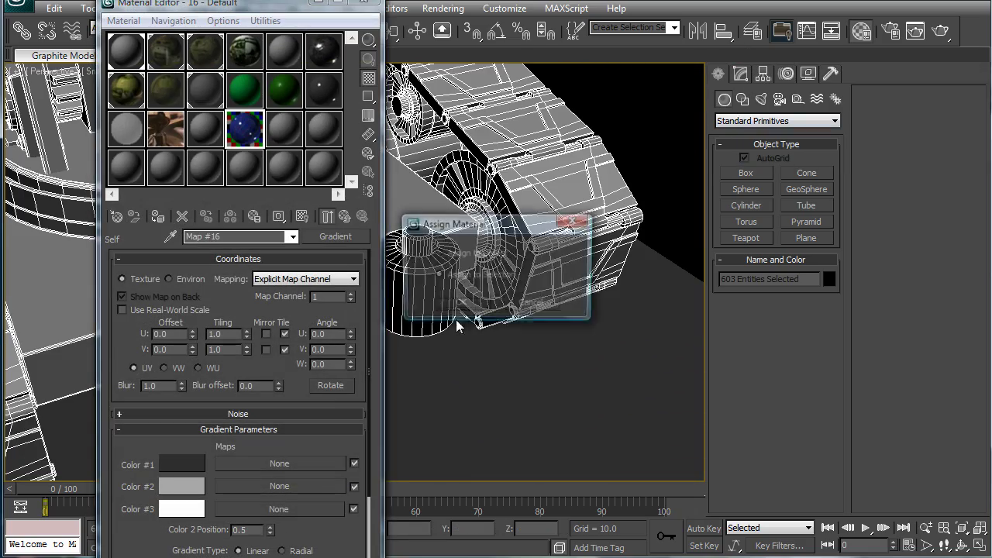
{"action": "left_click", "coordinate": [469, 303]}
{"action": "left_click", "coordinate": [364, 9]}
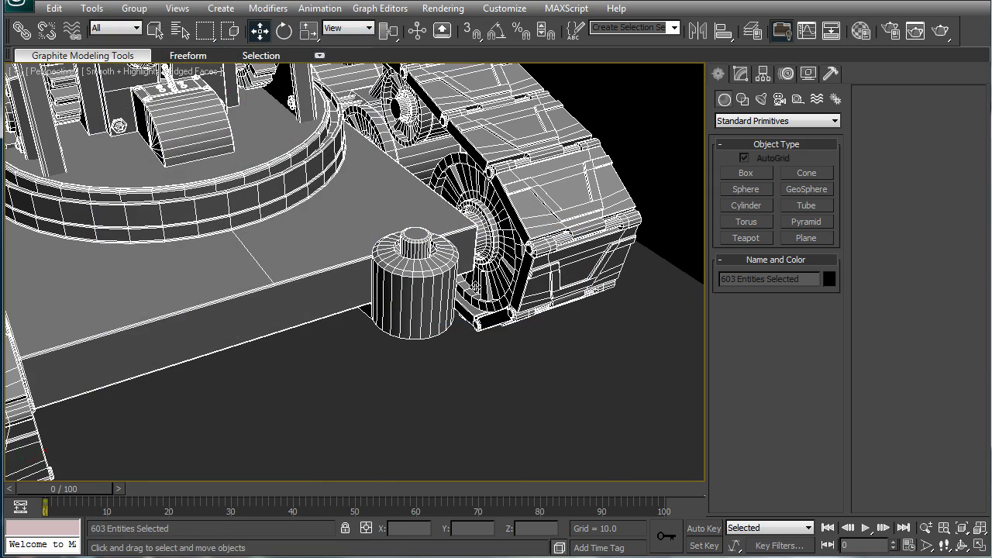
{"action": "middle_click_drag", "start_coordinate": [482, 264], "coordinate": [523, 265], "text": "alt"}
{"action": "left_click", "coordinate": [524, 265]}
- Set the default colour for new objects to grey
{"action": "left_click", "coordinate": [752, 172]}
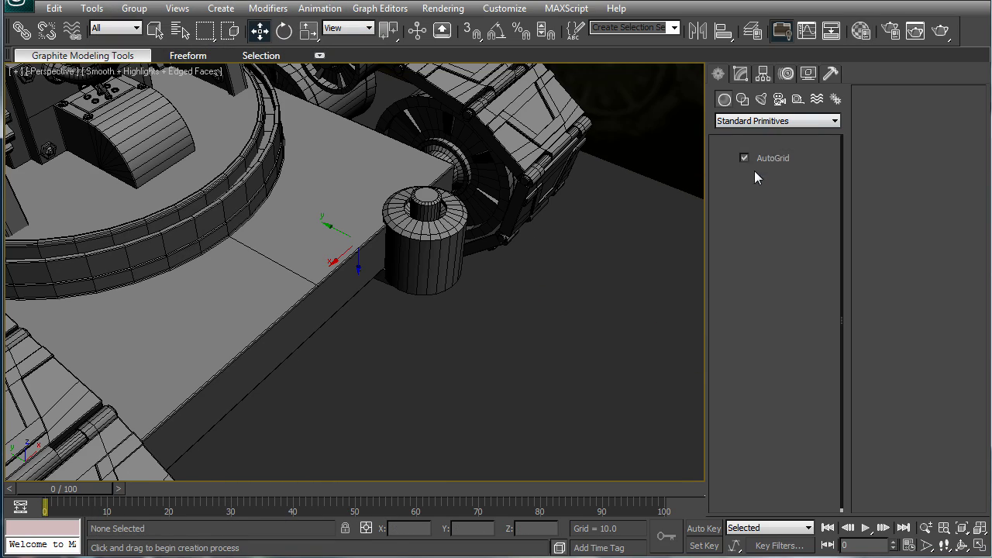
{"action": "right_click", "coordinate": [693, 133]}
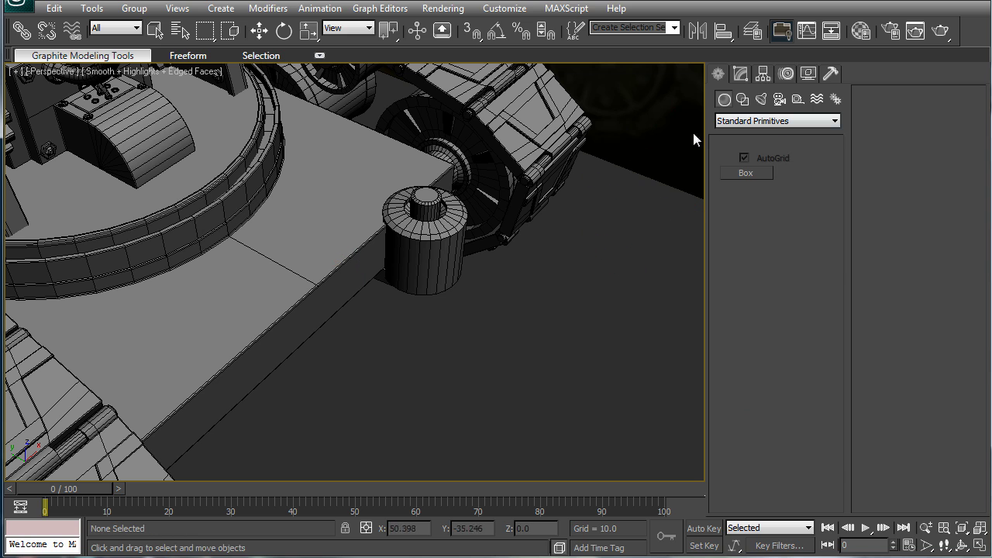
{"action": "left_click", "coordinate": [742, 74]}
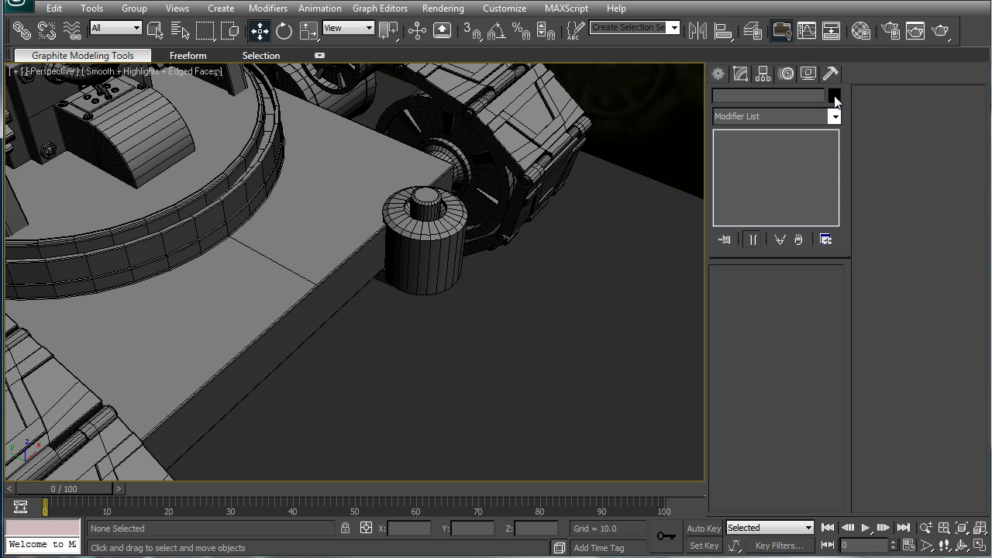
{"action": "left_click", "coordinate": [834, 95]}
{"action": "left_click", "coordinate": [575, 358]}
- Create a long box from the base plate out past its end edge, about 37.07 long and 8.85 wide
{"action": "left_click", "coordinate": [717, 74]}
{"action": "left_click", "coordinate": [746, 172]}
{"action": "scroll", "coordinate": [503, 333], "scroll_direction": "down", "scroll_amount": 4}
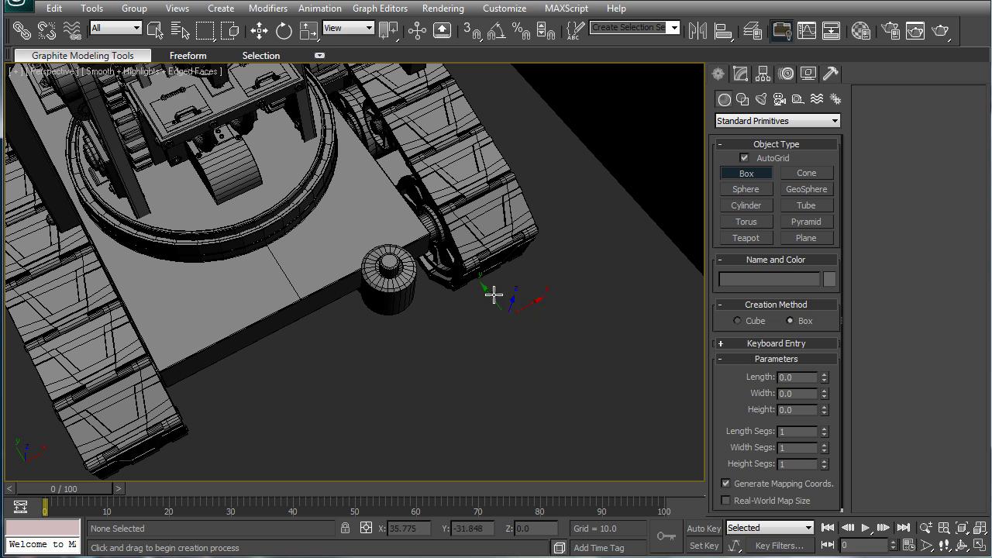
{"action": "left_click_drag", "start_coordinate": [302, 268], "coordinate": [460, 407]}
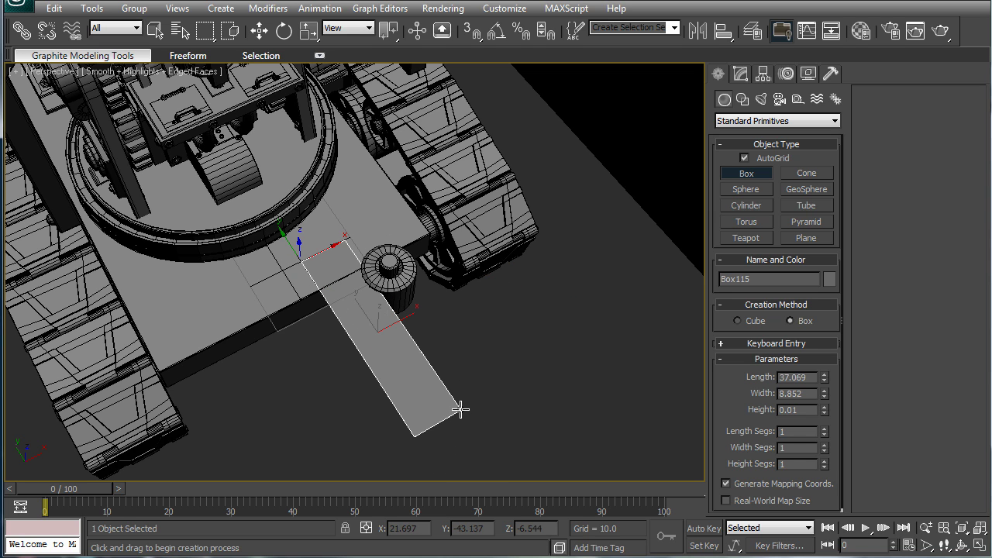
{"action": "left_click", "coordinate": [461, 407]}
- In the Left view, move the long box down and outward, and tilt it to the angle of the reference photo's rear arm
{"action": "middle_click_drag", "start_coordinate": [620, 310], "coordinate": [503, 243], "text": "alt"}
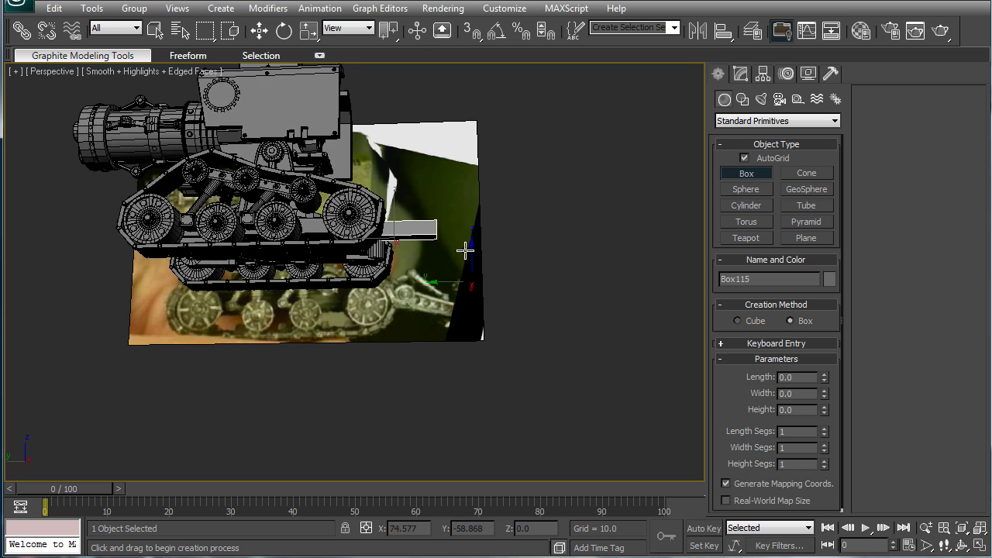
{"action": "key", "text": "l"}
{"action": "scroll", "coordinate": [388, 271], "scroll_direction": "up", "scroll_amount": 5}
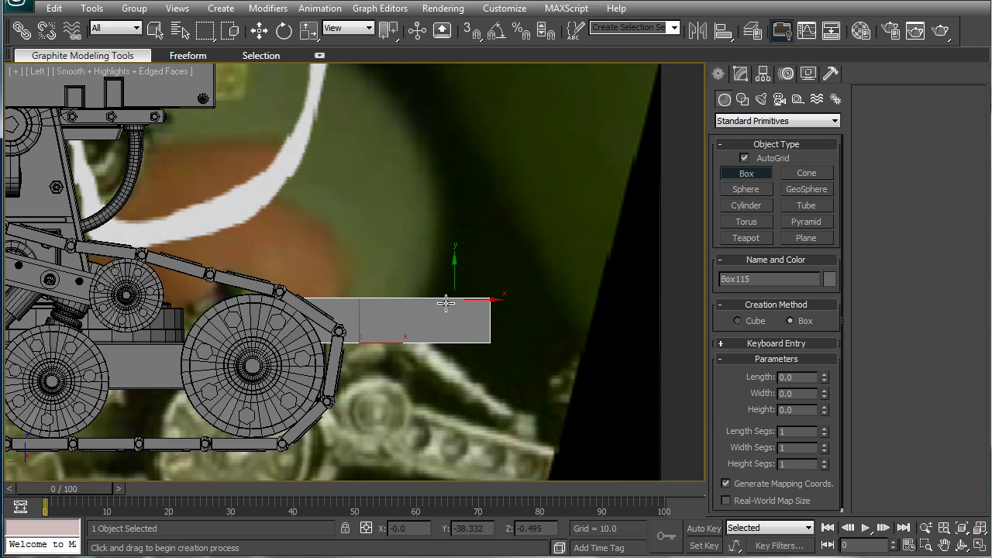
{"action": "key", "text": "w"}
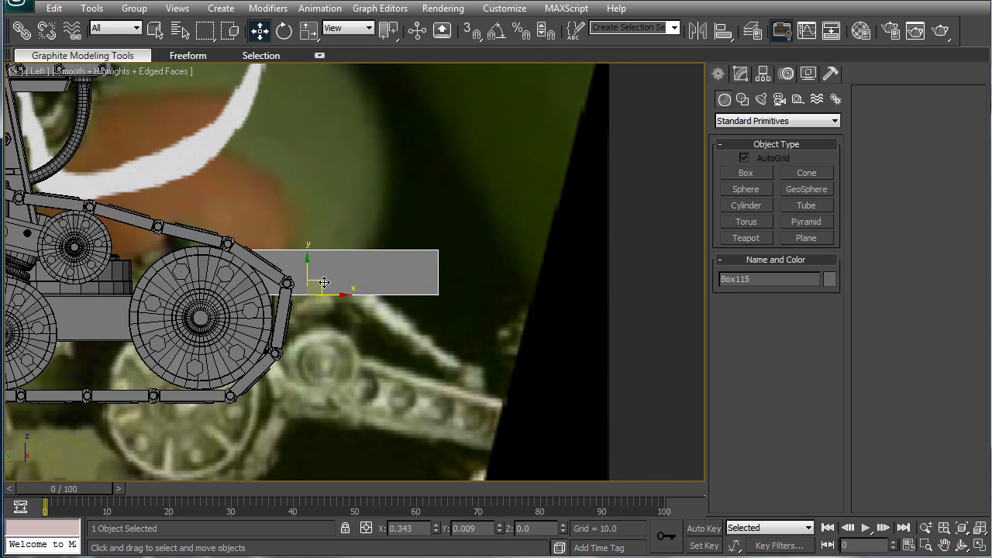
{"action": "left_click_drag", "start_coordinate": [323, 282], "coordinate": [491, 411]}
{"action": "key", "text": "e"}
{"action": "key", "text": "w"}
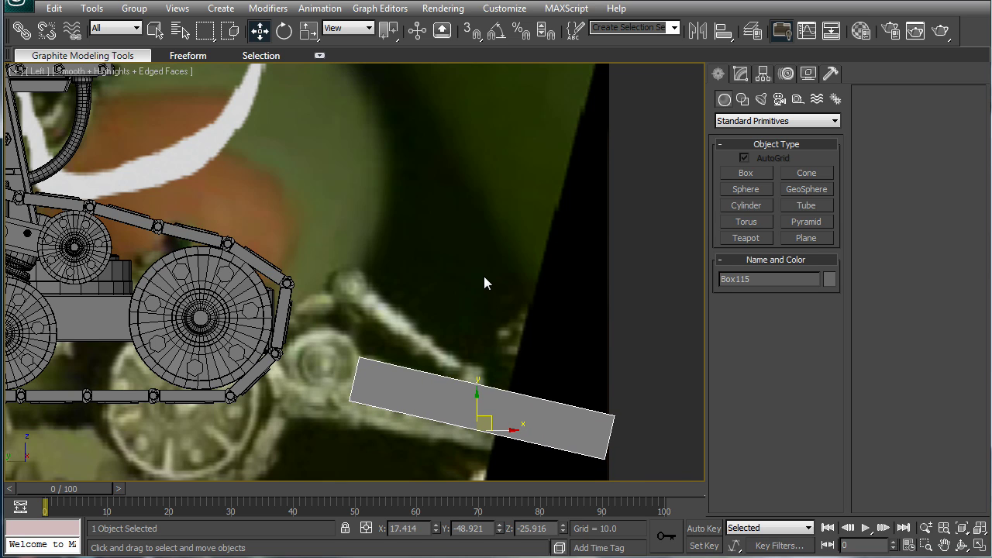
{"action": "key", "text": "alt"}
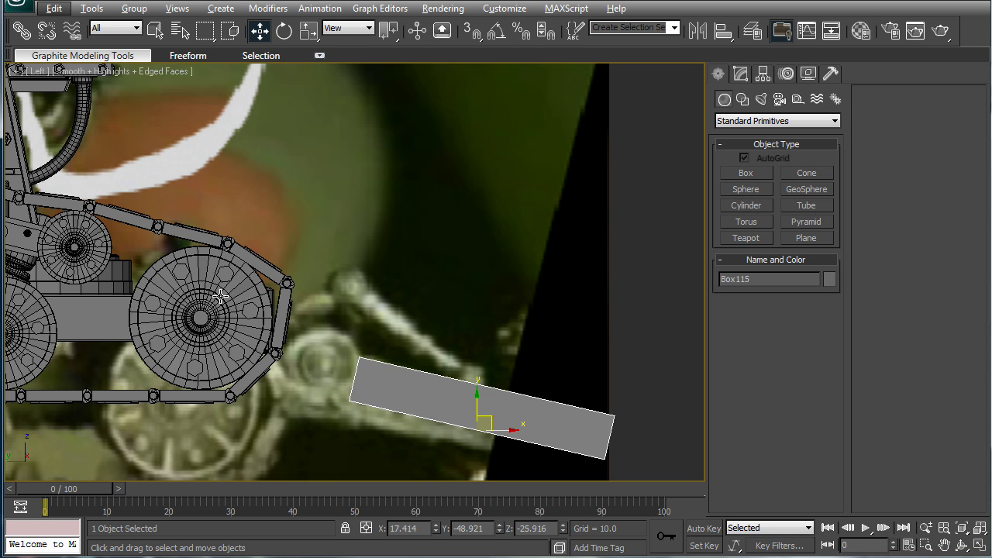
- Clone the corner cylinder fitting as a copy rotated -90 degrees about Y so it lies horizontally
{"action": "middle_click_drag", "start_coordinate": [339, 346], "coordinate": [364, 293], "text": "alt"}
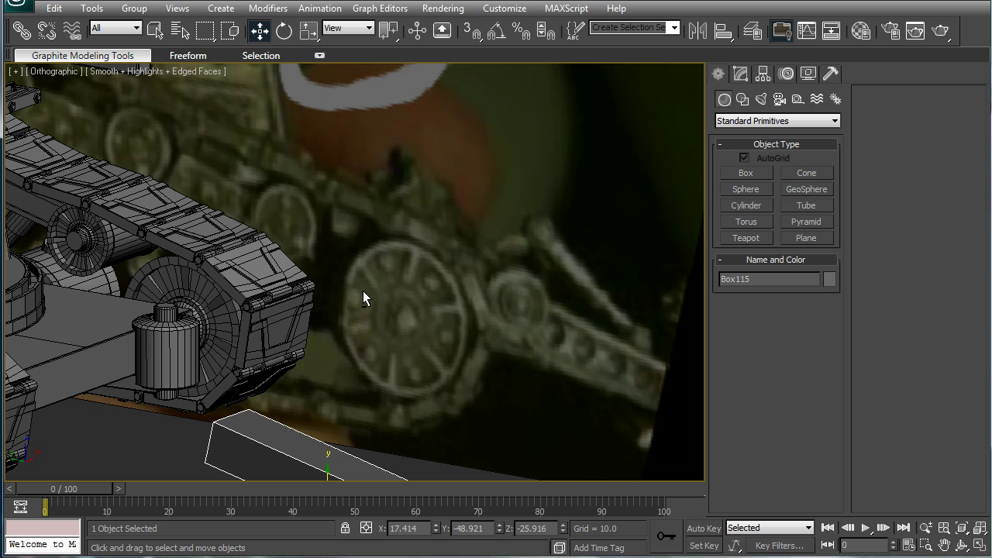
{"action": "middle_click_drag", "start_coordinate": [363, 291], "coordinate": [372, 286], "text": "alt"}
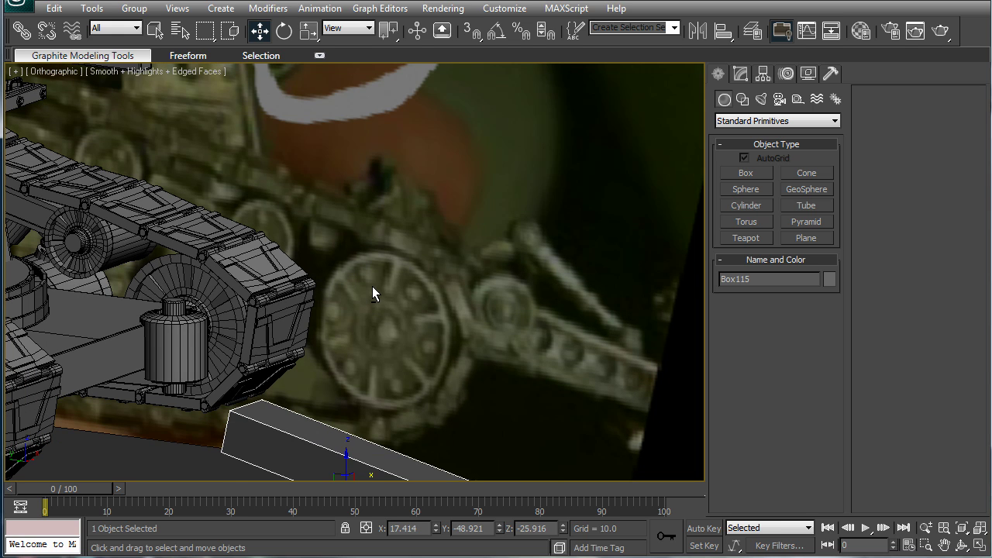
{"action": "left_click", "coordinate": [179, 356]}
{"action": "middle_click_drag", "start_coordinate": [226, 329], "coordinate": [269, 318]}
{"action": "key", "text": "e"}
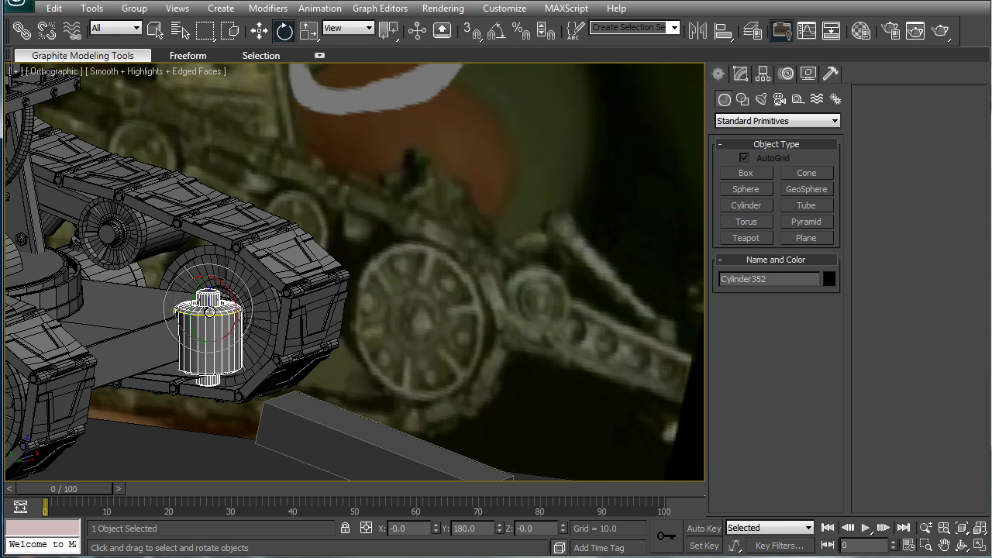
{"action": "left_click_drag", "start_coordinate": [193, 293], "coordinate": [242, 378], "text": "shift"}
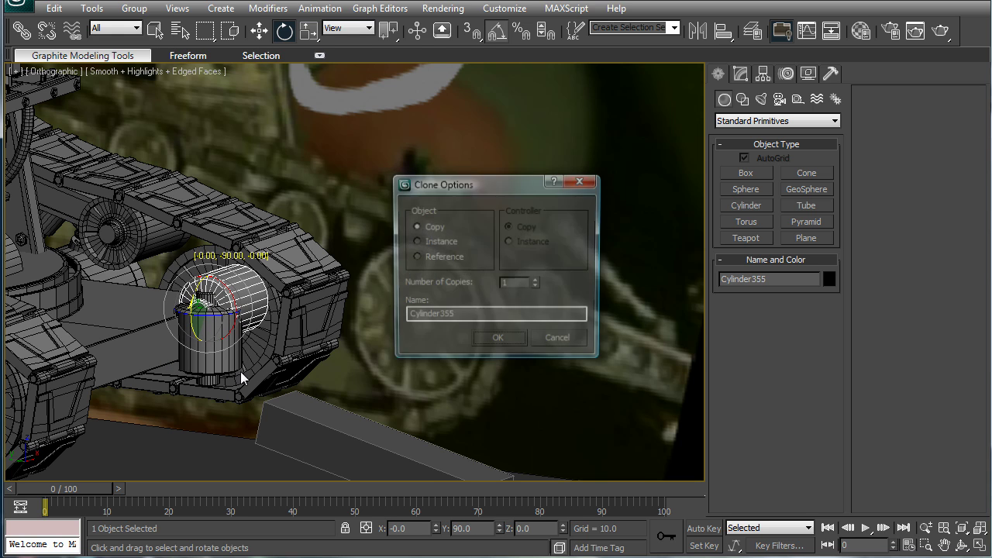
{"action": "left_click", "coordinate": [496, 339]}
- In the Top view, move the horizontal fitting copy behind the vertical corner fitting, to about X 21.2, Y -19.5
{"action": "key", "text": "t"}
{"action": "key", "text": "z"}
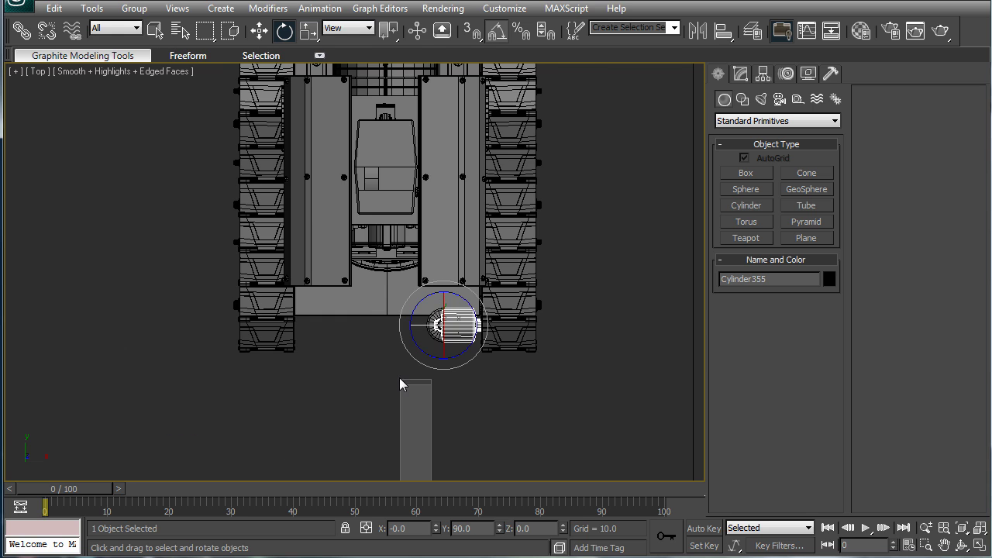
{"action": "key", "text": "w"}
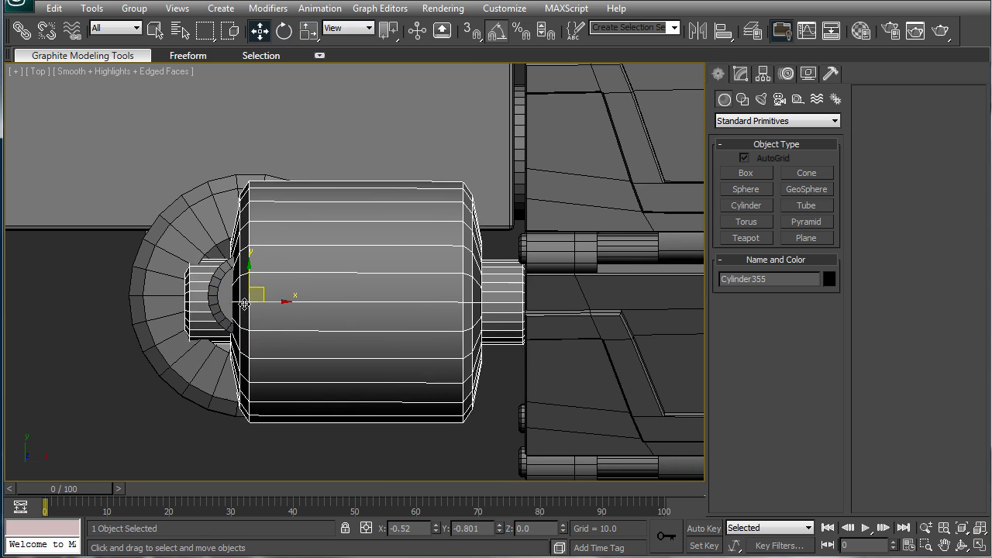
{"action": "left_click_drag", "start_coordinate": [255, 290], "coordinate": [156, 390]}
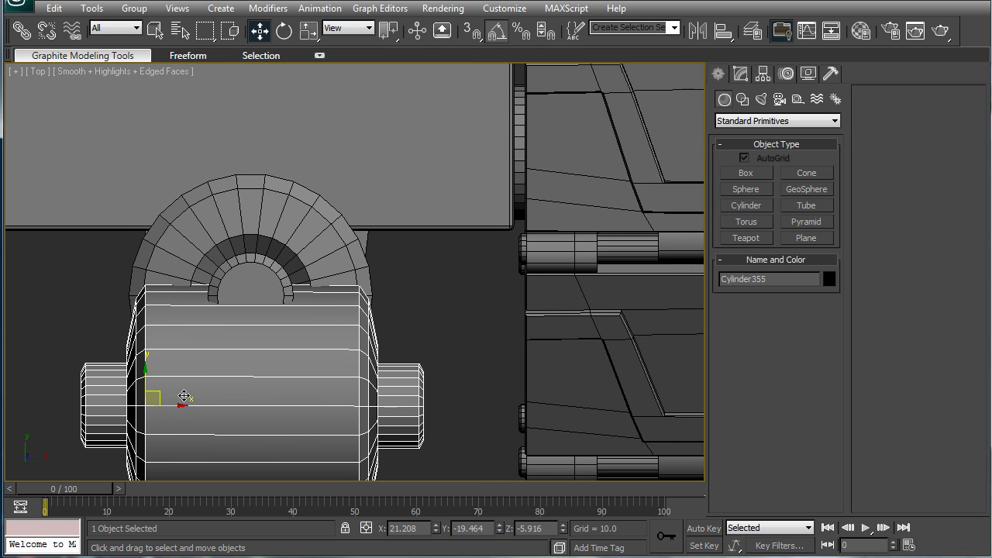
- Lower the horizontal fitting and shift it outward past the vertical fitting, to about Y -22.9, Z -10.1
{"action": "key", "text": "p"}
{"action": "middle_click_drag", "start_coordinate": [247, 353], "coordinate": [347, 283], "text": "alt"}
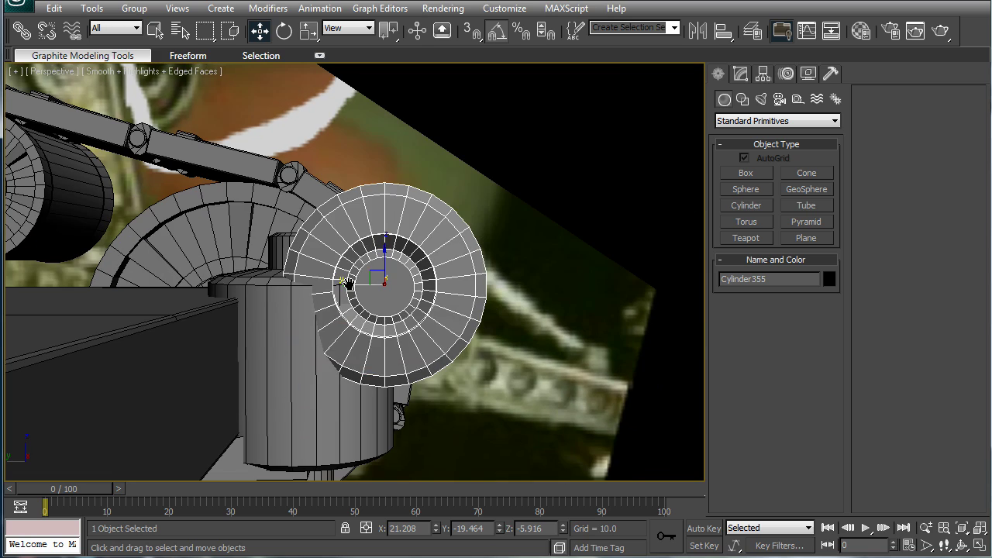
{"action": "left_click_drag", "start_coordinate": [385, 282], "coordinate": [381, 329]}
{"action": "key", "text": "ctrl+z"}
{"action": "left_click_drag", "start_coordinate": [383, 254], "coordinate": [425, 370]}
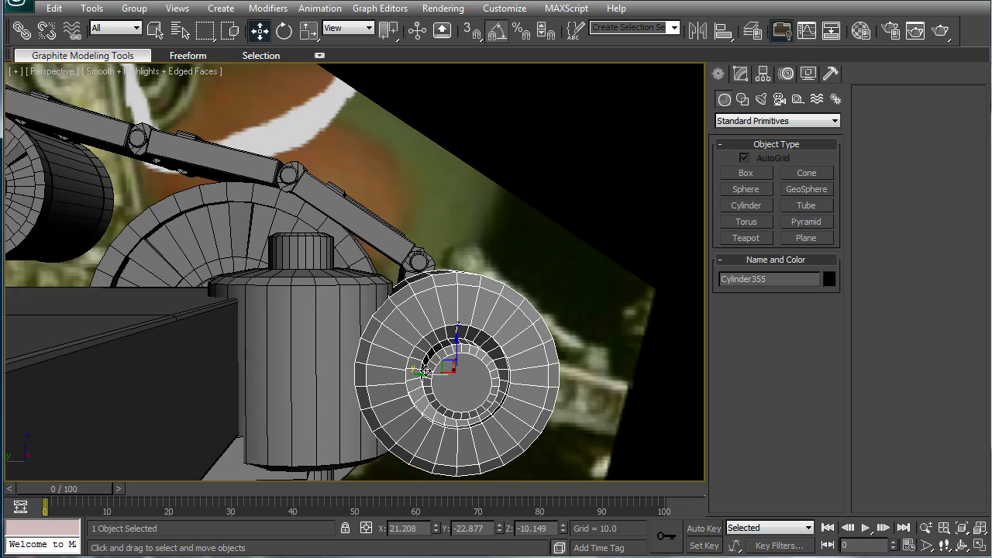
{"action": "middle_click_drag", "start_coordinate": [452, 317], "coordinate": [376, 389], "text": "alt"}
{"action": "scroll", "coordinate": [463, 372], "scroll_direction": "up", "scroll_amount": 3}
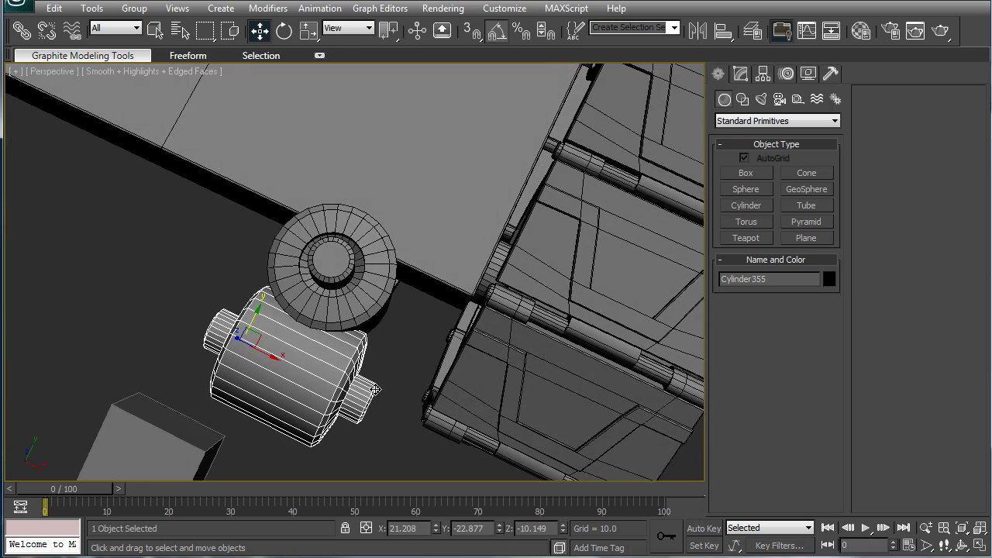
- Extrude one side polygon on each end pin of the horizontal fitting as a group toward the vertical fitting
{"action": "left_click", "coordinate": [741, 75]}
{"action": "left_click", "coordinate": [796, 290]}
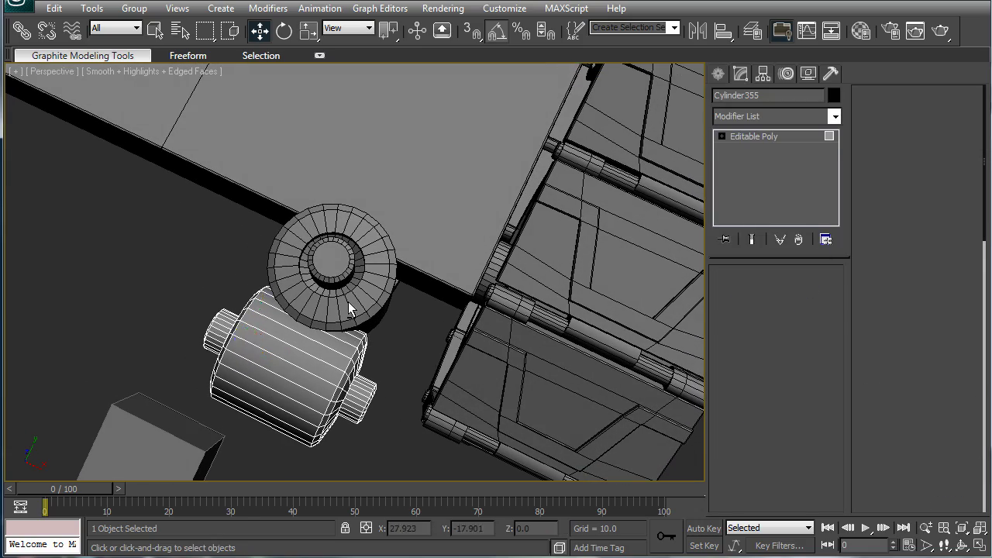
{"action": "middle_click_drag", "start_coordinate": [348, 303], "coordinate": [586, 328], "text": "alt"}
{"action": "scroll", "coordinate": [491, 386], "scroll_direction": "up", "scroll_amount": 5}
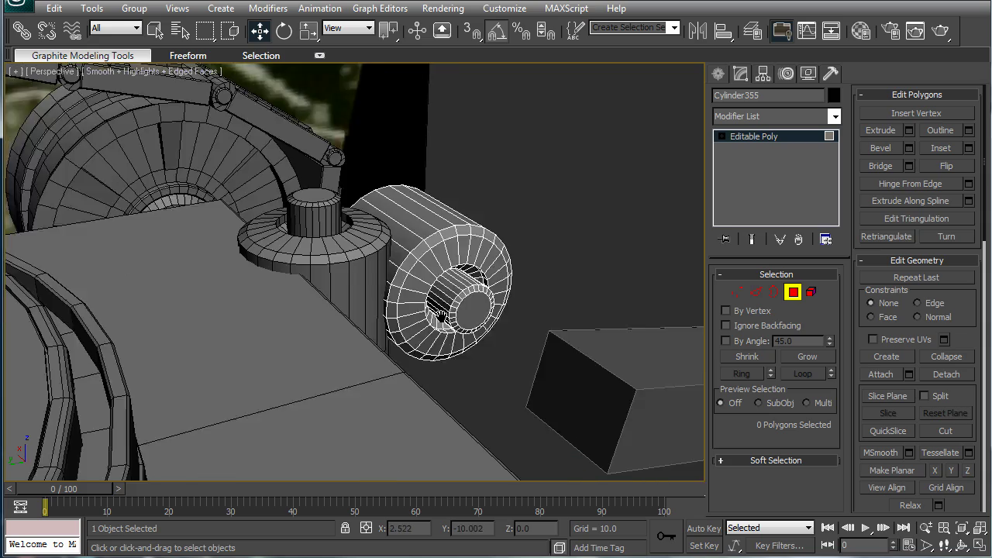
{"action": "left_click", "coordinate": [516, 331]}
{"action": "middle_click_drag", "start_coordinate": [516, 341], "coordinate": [623, 266], "text": "alt"}
{"action": "left_click", "coordinate": [97, 342], "text": "ctrl"}
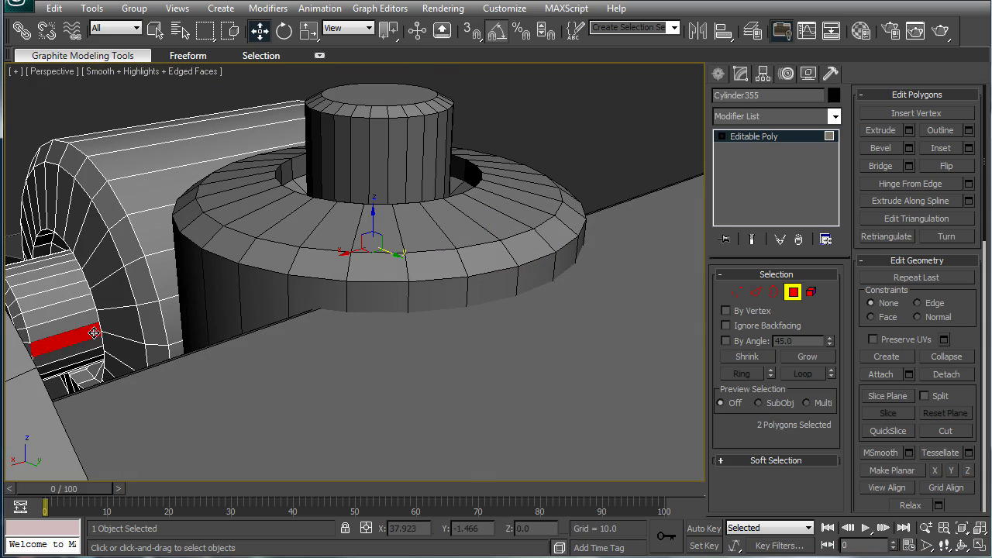
{"action": "middle_click_drag", "start_coordinate": [94, 332], "coordinate": [124, 256], "text": "alt"}
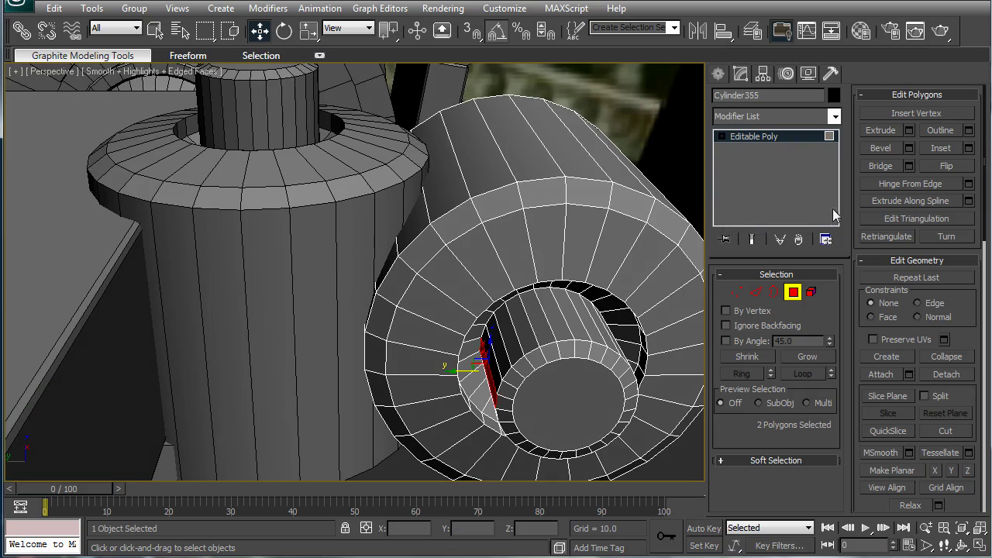
{"action": "left_click", "coordinate": [908, 131]}
{"action": "scroll", "coordinate": [508, 233], "scroll_direction": "down", "scroll_amount": 4}
{"action": "middle_click_drag", "start_coordinate": [507, 233], "coordinate": [458, 289], "text": "alt"}
{"action": "left_click_drag", "start_coordinate": [184, 308], "coordinate": [195, 358]}
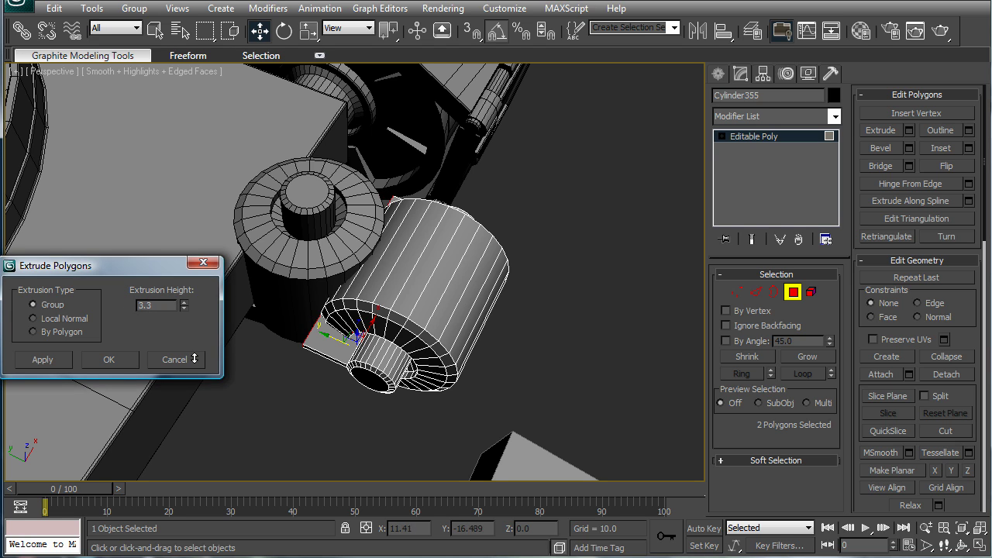
{"action": "left_click", "coordinate": [109, 359]}
- Scale the end vertices of the two extruded pin arms down so the arms taper, then deselect the fitting
{"action": "left_click", "coordinate": [722, 275]}
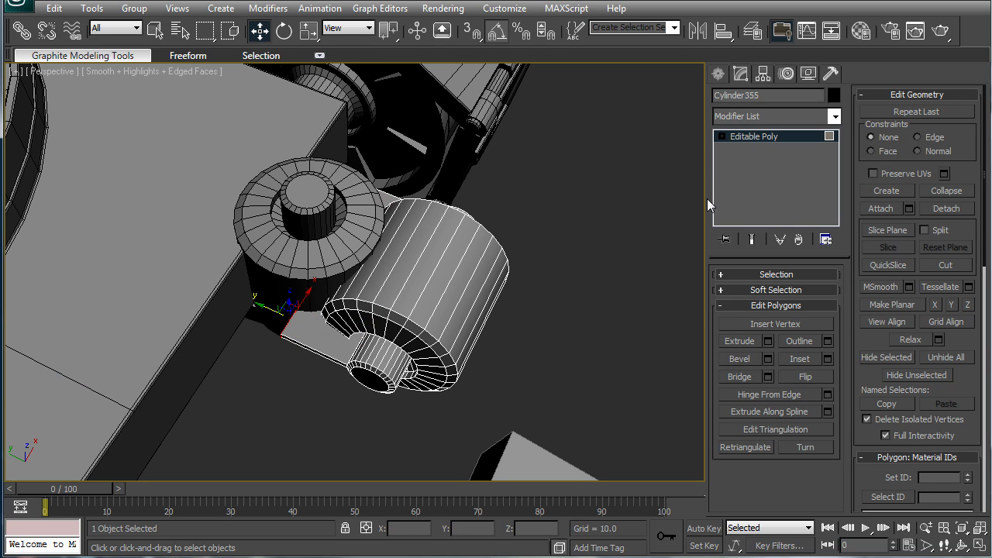
{"action": "left_click", "coordinate": [725, 137]}
{"action": "left_click", "coordinate": [743, 137]}
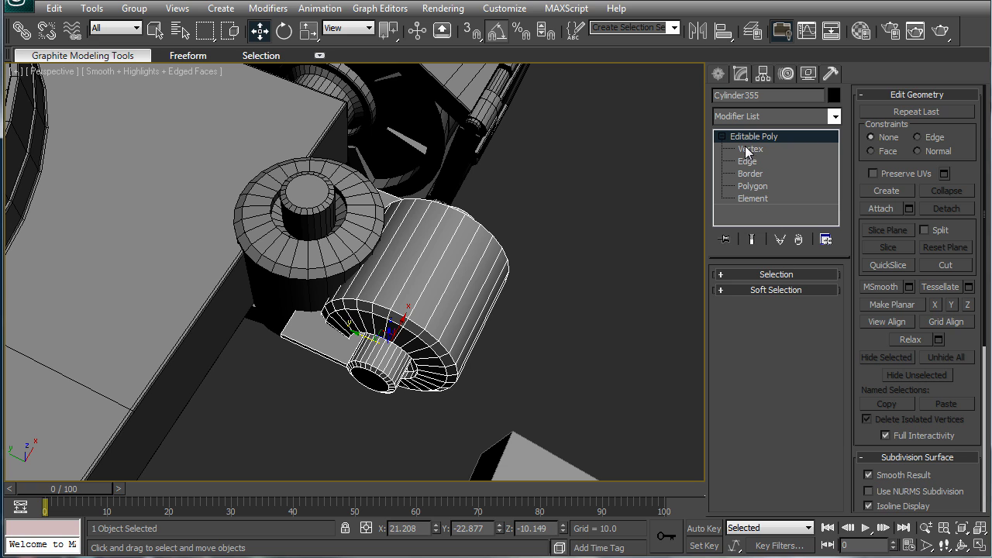
{"action": "left_click", "coordinate": [752, 186]}
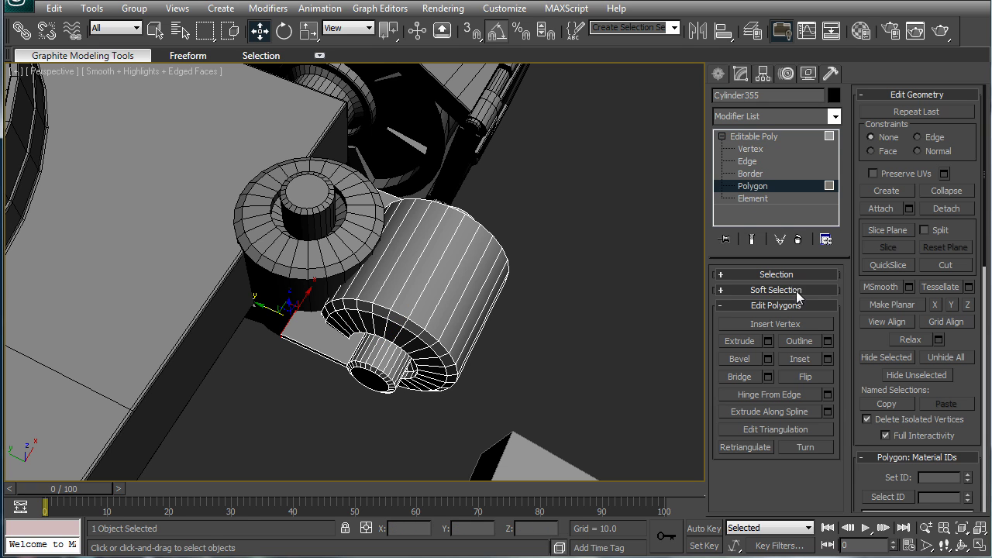
{"action": "left_click", "coordinate": [722, 275]}
{"action": "left_click", "coordinate": [736, 292]}
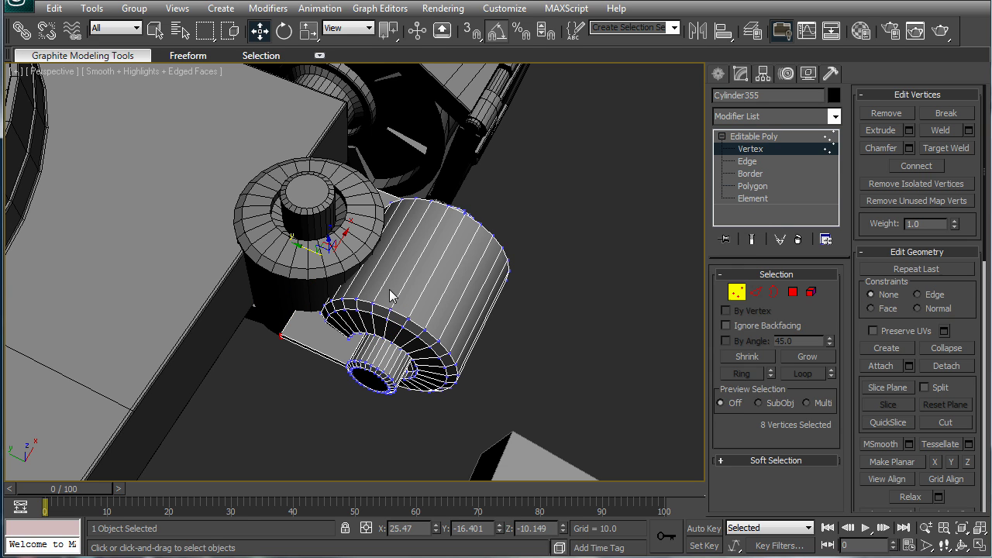
{"action": "key", "text": "r"}
{"action": "left_click_drag", "start_coordinate": [304, 290], "coordinate": [322, 262]}
{"action": "left_click", "coordinate": [745, 136]}
{"action": "left_click", "coordinate": [564, 203]}
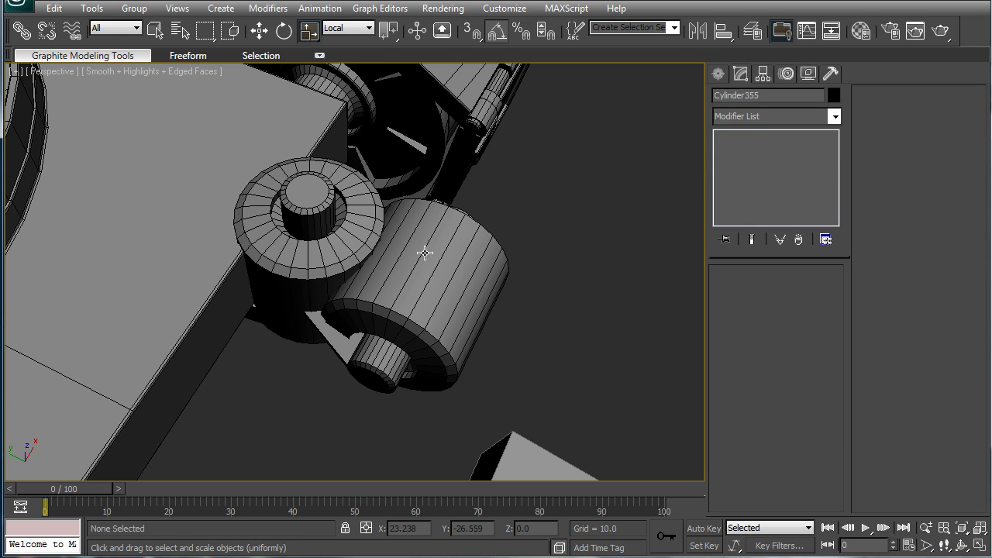
- Link the horizontal fitting to the vertical corner fitting and test the link with a 5-degree rotation about Z, undoing the rotation
{"action": "left_click", "coordinate": [22, 30]}
{"action": "left_click", "coordinate": [410, 289]}
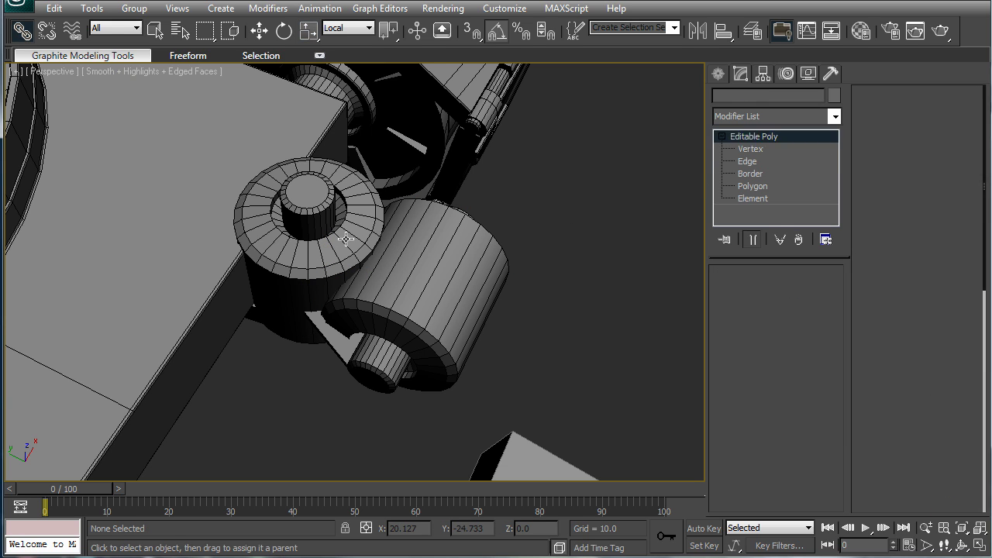
{"action": "left_click", "coordinate": [612, 291]}
{"action": "key", "text": "e"}
{"action": "left_click", "coordinate": [328, 268]}
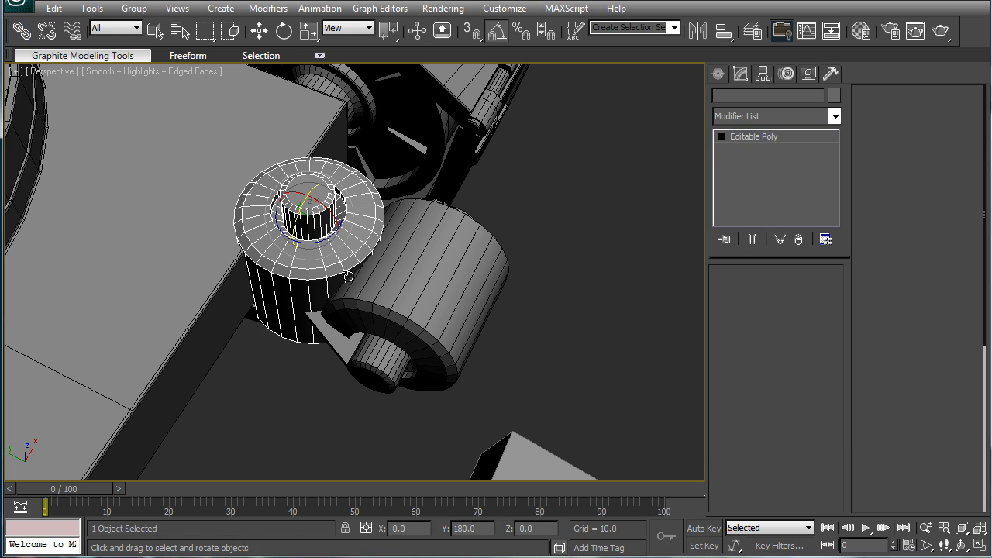
{"action": "mouse_move", "coordinate": [317, 246]}
{"action": "left_mouse_down"}
{"action": "mouse_move", "coordinate": [265, 237]}
{"action": "mouse_move", "coordinate": [311, 243]}
{"action": "left_mouse_up"}
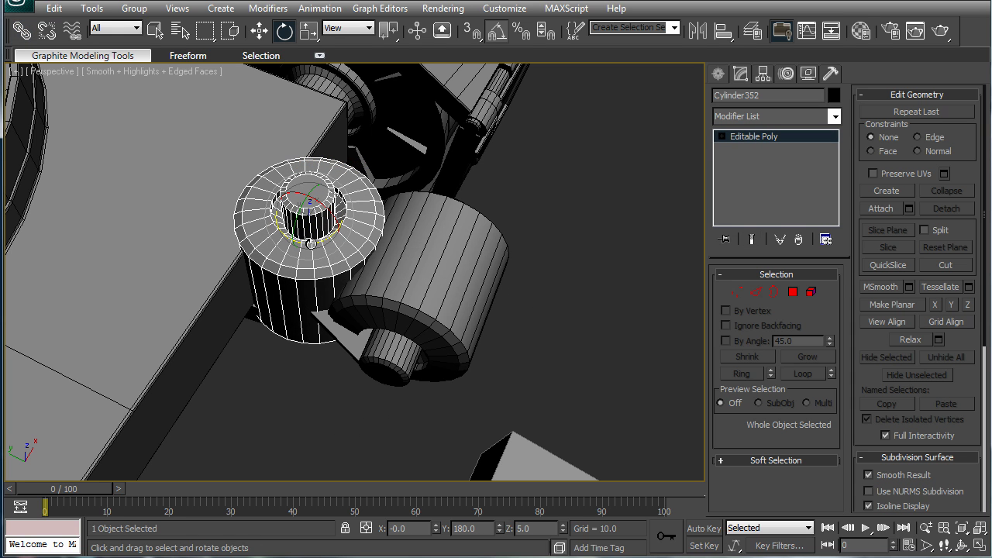
{"action": "key", "text": "ctrl+z"}
- Try to rotate the horizontal fitting, then return to its polygon selection
{"action": "left_click", "coordinate": [460, 286]}
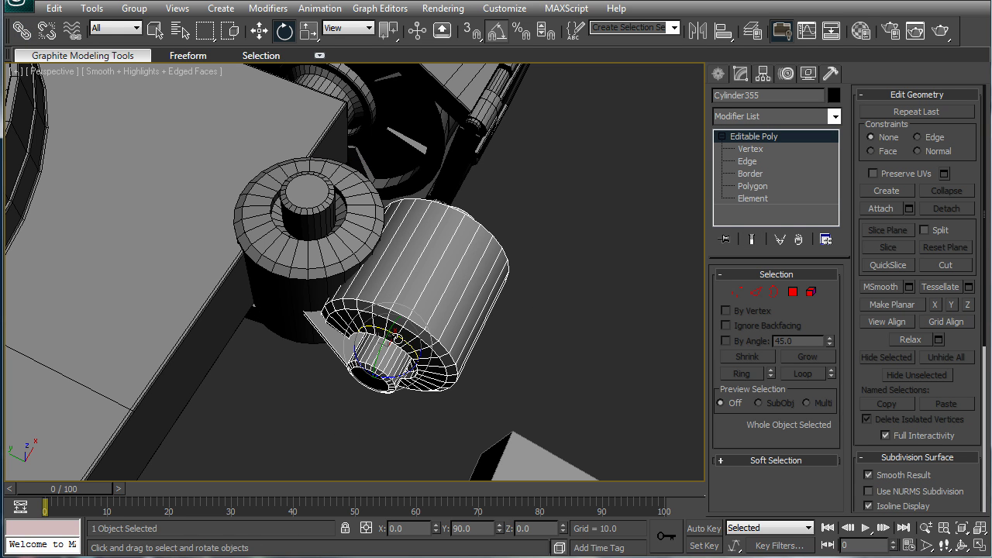
{"action": "left_click_drag", "start_coordinate": [397, 339], "coordinate": [422, 291]}
{"action": "right_click", "coordinate": [422, 291]}
{"action": "left_click", "coordinate": [767, 188]}
{"action": "scroll", "coordinate": [500, 326], "scroll_direction": "up", "scroll_amount": 5}
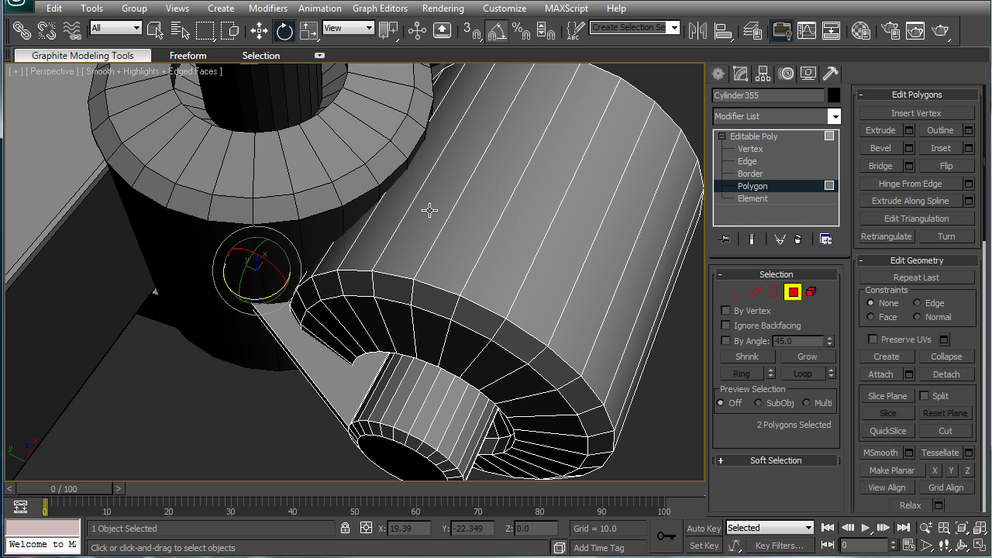
- Undo the horizontal fitting's edits back to before the pin polygons were extruded
{"action": "key", "text": "ctrl+z"}
{"action": "key", "text": "ctrl+z"}
{"action": "key", "text": "ctrl+z"}
{"action": "key", "text": "ctrl+z"}
{"action": "key", "text": "ctrl+z"}
{"action": "key", "text": "ctrl+z"}
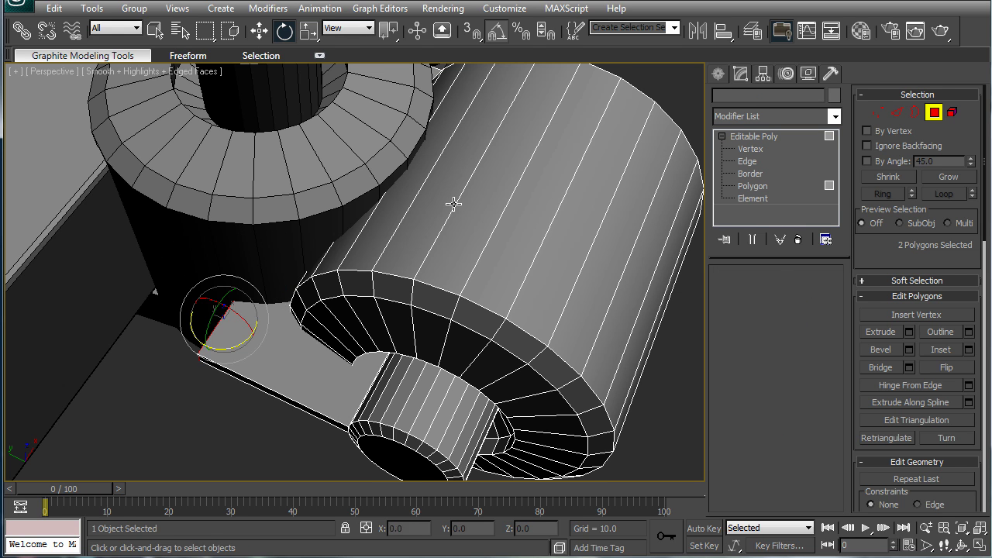
{"action": "key", "text": "ctrl+z"}
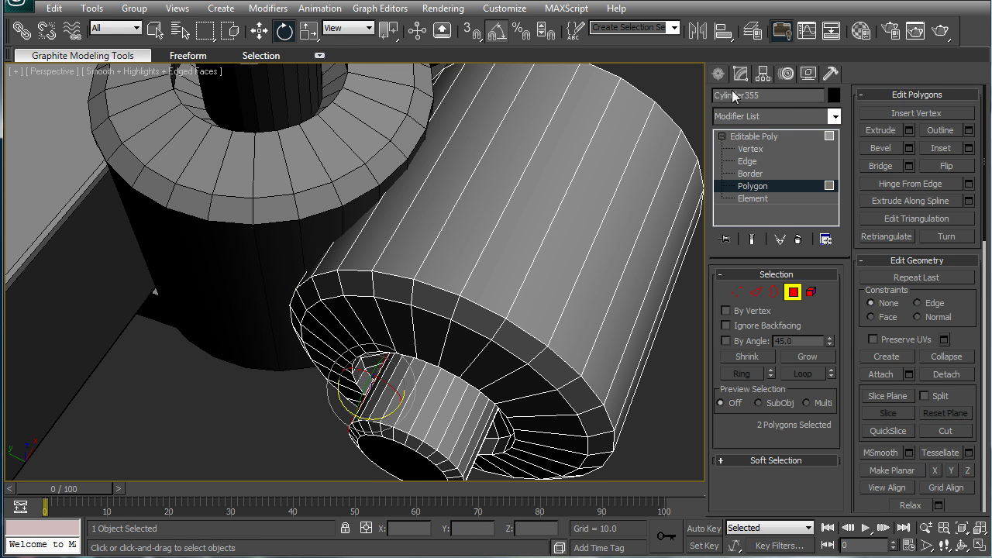
{"action": "left_click", "coordinate": [718, 73]}
{"action": "left_click", "coordinate": [748, 172]}
{"action": "middle_click_drag", "start_coordinate": [442, 383], "coordinate": [577, 230], "text": "alt"}
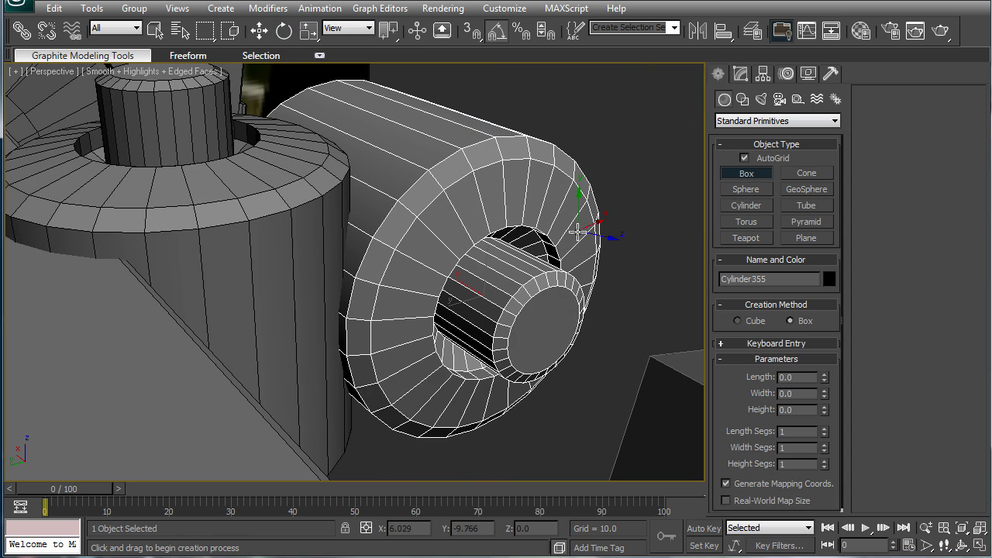
{"action": "left_click_drag", "start_coordinate": [487, 336], "coordinate": [257, 195]}
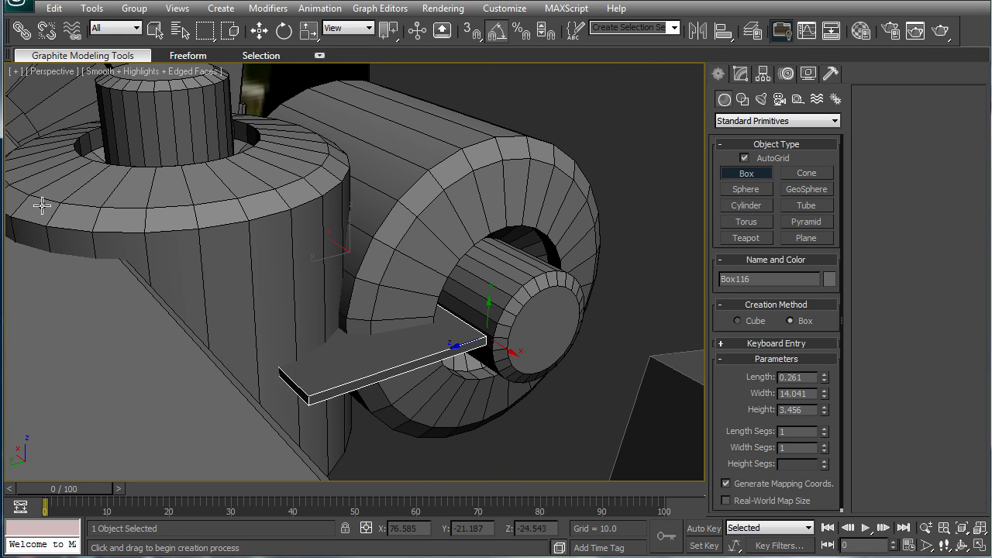
{"action": "left_click", "coordinate": [72, 206]}
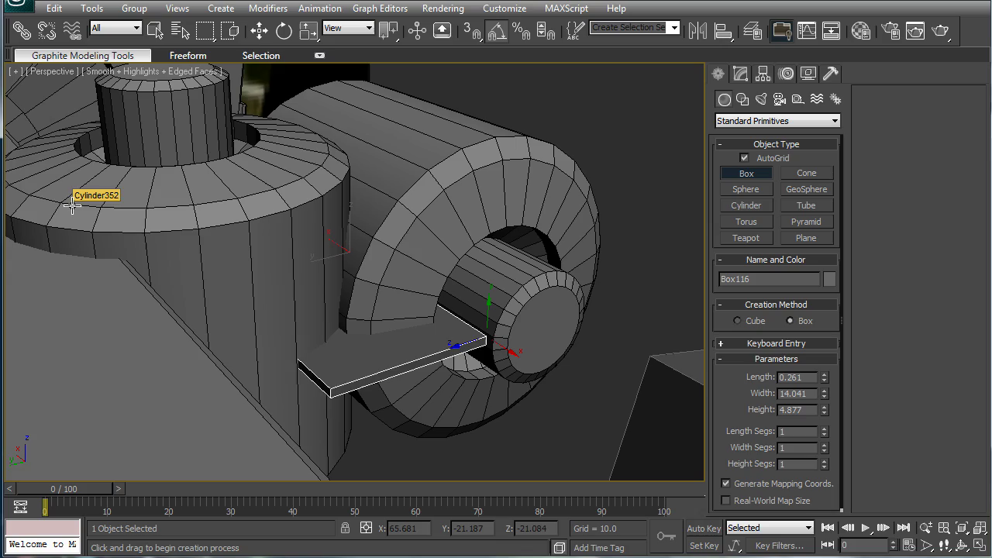
{"action": "right_click", "coordinate": [310, 260]}
{"action": "scroll", "coordinate": [512, 257], "scroll_direction": "down", "scroll_amount": 5}
{"action": "middle_click_drag", "start_coordinate": [511, 257], "coordinate": [440, 256], "text": "alt"}
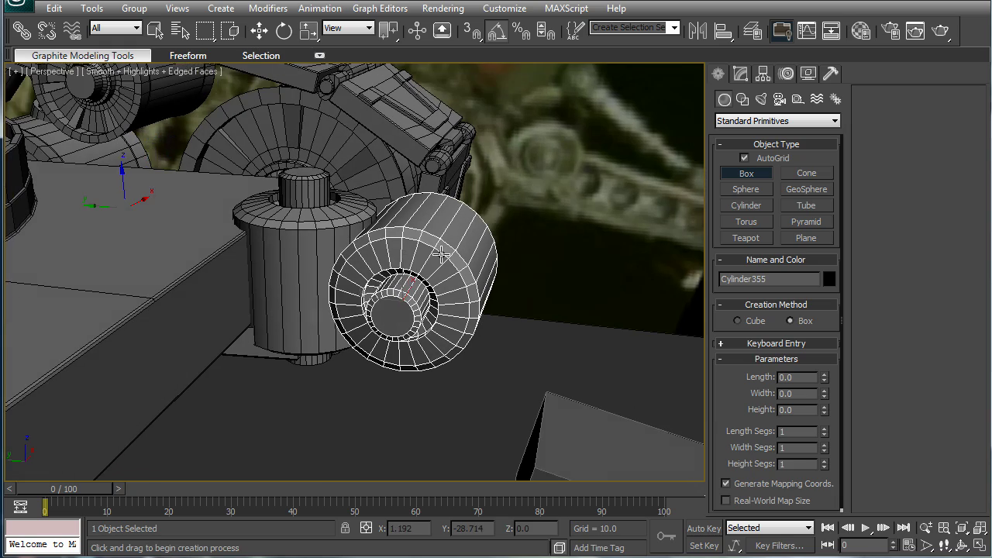
{"action": "scroll", "coordinate": [441, 254], "scroll_direction": "up", "scroll_amount": 3}
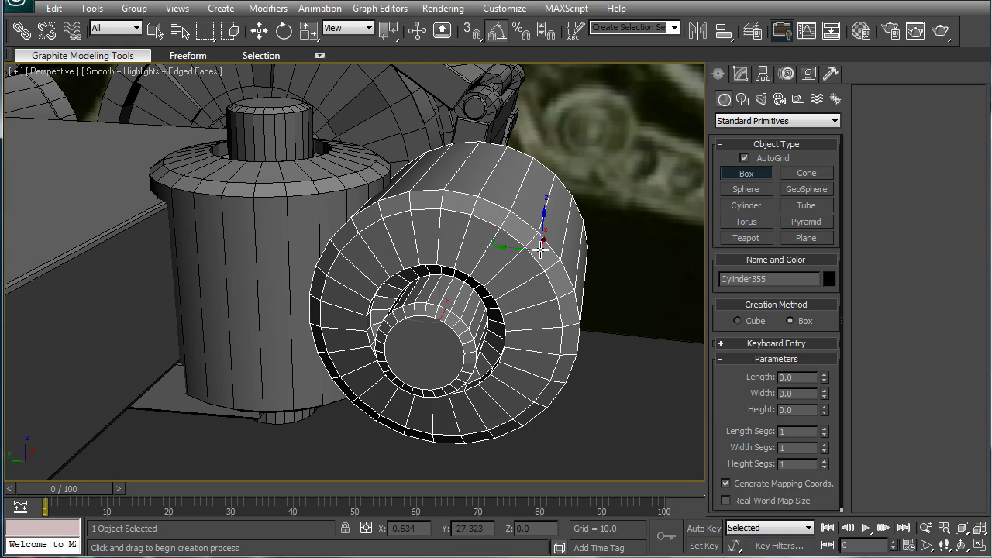
{"action": "middle_click_drag", "start_coordinate": [539, 256], "coordinate": [595, 293], "text": "alt"}
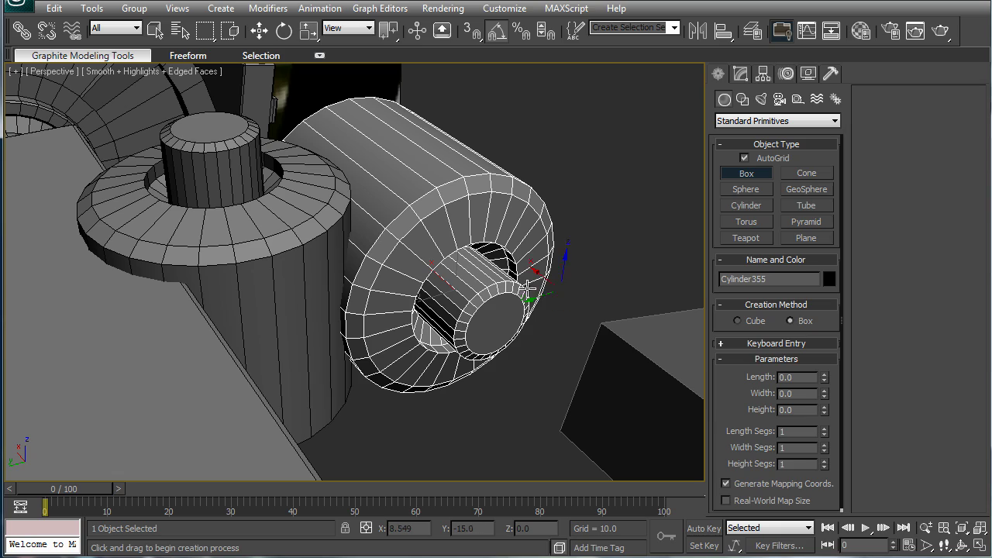
{"action": "key", "text": "e"}
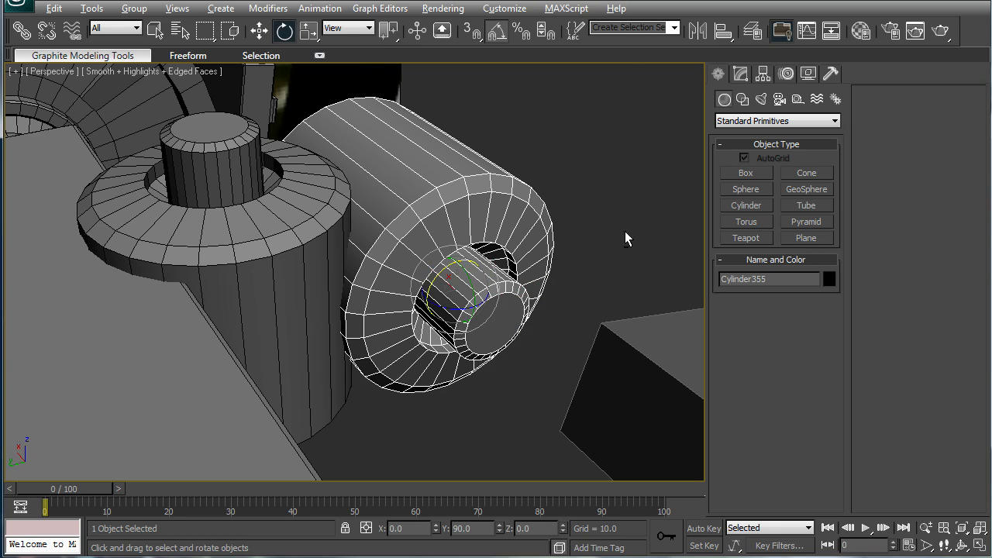
- Select the long box and, in the Left view, move it up and inward so its end overlaps the horizontal cylinder fitting
{"action": "middle_click_drag", "start_coordinate": [625, 231], "coordinate": [447, 225], "text": "alt"}
{"action": "scroll", "coordinate": [445, 228], "scroll_direction": "down", "scroll_amount": 8}
{"action": "middle_click_drag", "start_coordinate": [439, 265], "coordinate": [588, 223], "text": "alt"}
{"action": "left_click", "coordinate": [486, 346]}
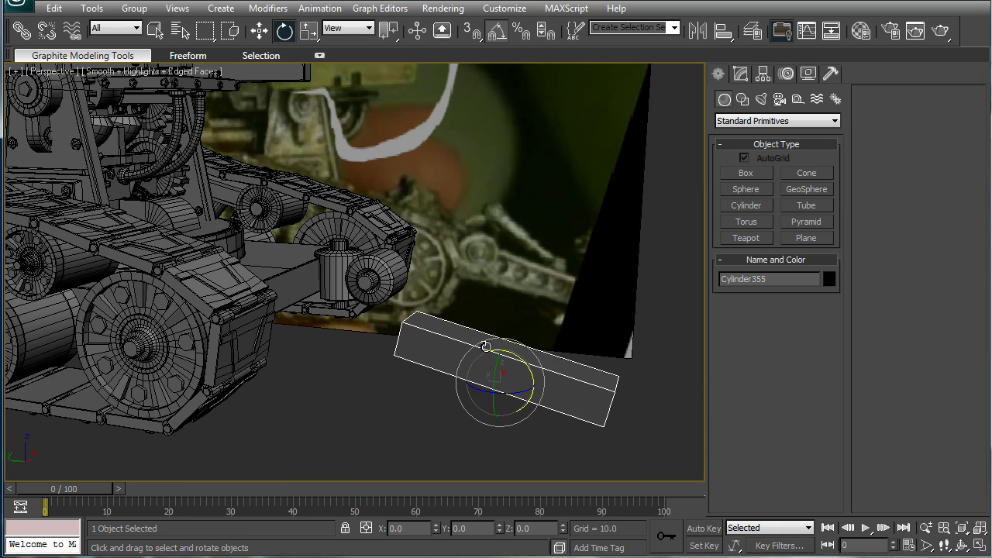
{"action": "left_click", "coordinate": [485, 345]}
{"action": "left_click_drag", "start_coordinate": [517, 352], "coordinate": [516, 355]}
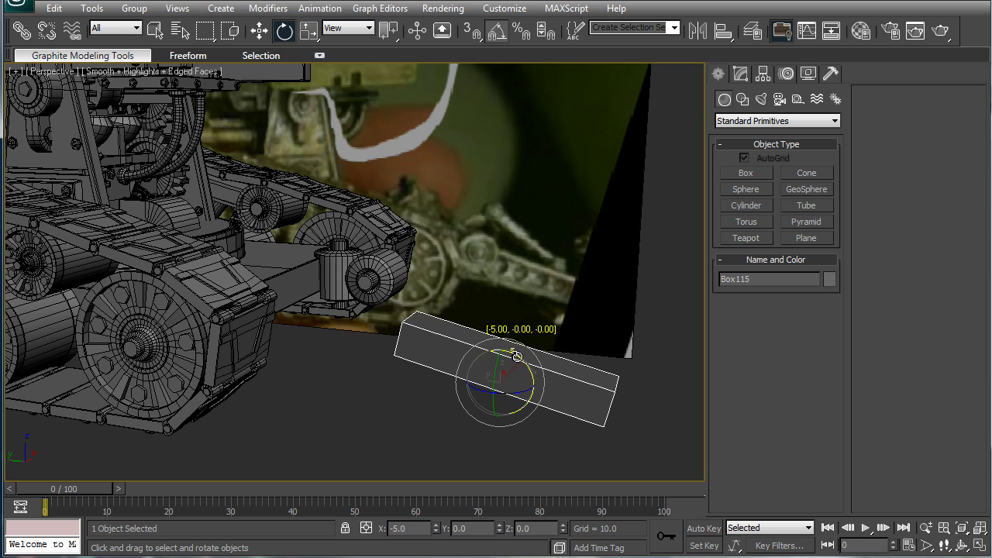
{"action": "key", "text": "l"}
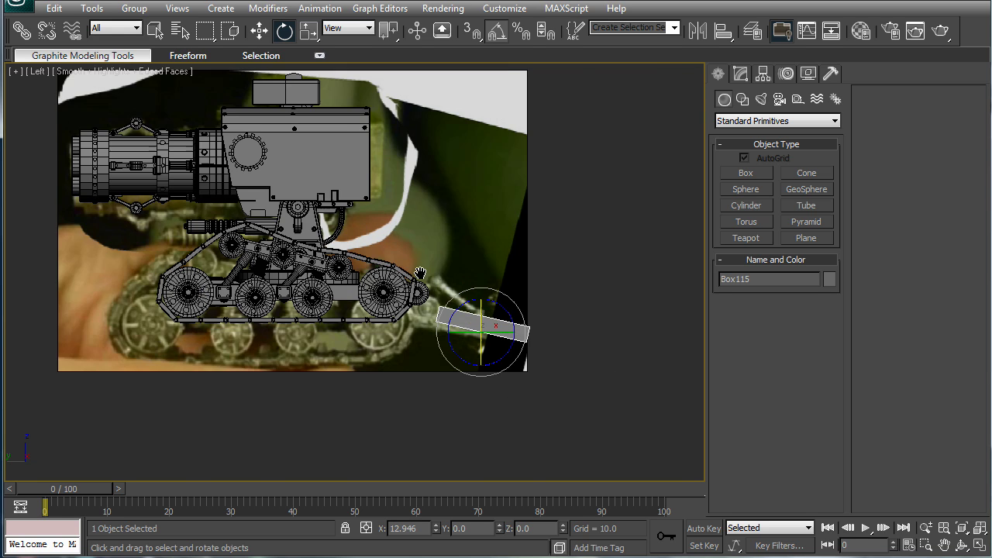
{"action": "scroll", "coordinate": [377, 283], "scroll_direction": "up", "scroll_amount": 5}
{"action": "key", "text": "w"}
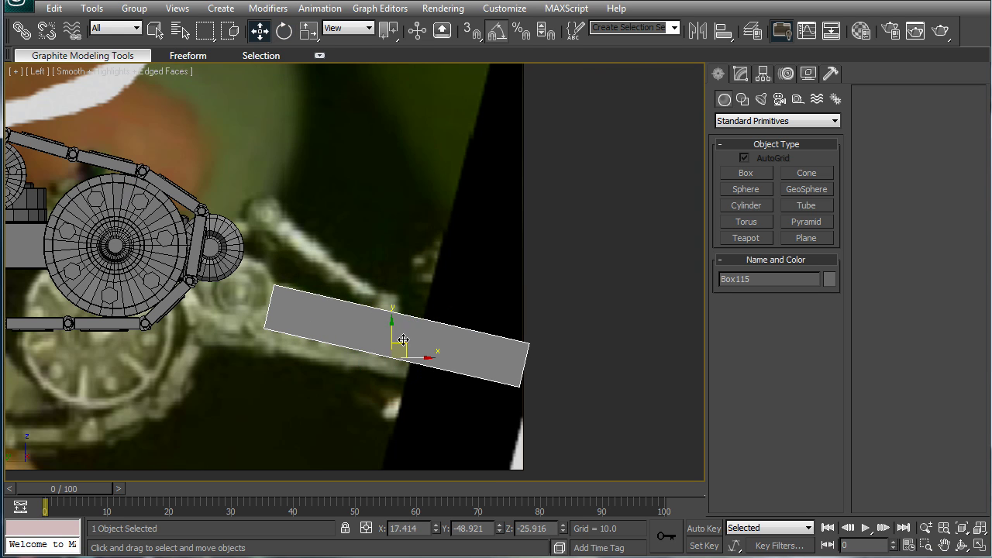
{"action": "left_click_drag", "start_coordinate": [401, 341], "coordinate": [349, 283]}
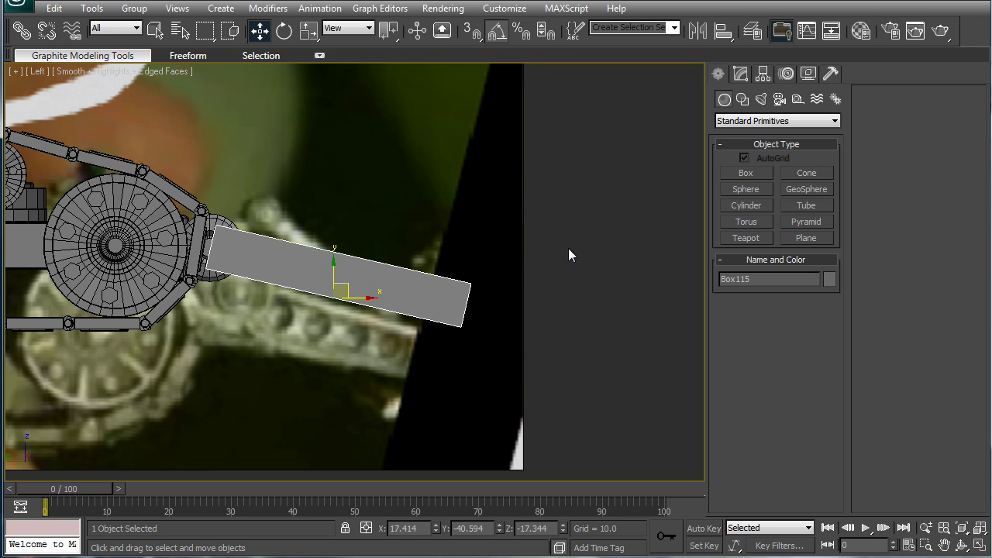
- Select the long box's two opposite side polygons and inset them by 1.0 as a group
{"action": "middle_click_drag", "start_coordinate": [561, 250], "coordinate": [556, 254]}
{"action": "scroll", "coordinate": [555, 254], "scroll_direction": "up", "scroll_amount": 2}
{"action": "left_click", "coordinate": [740, 74]}
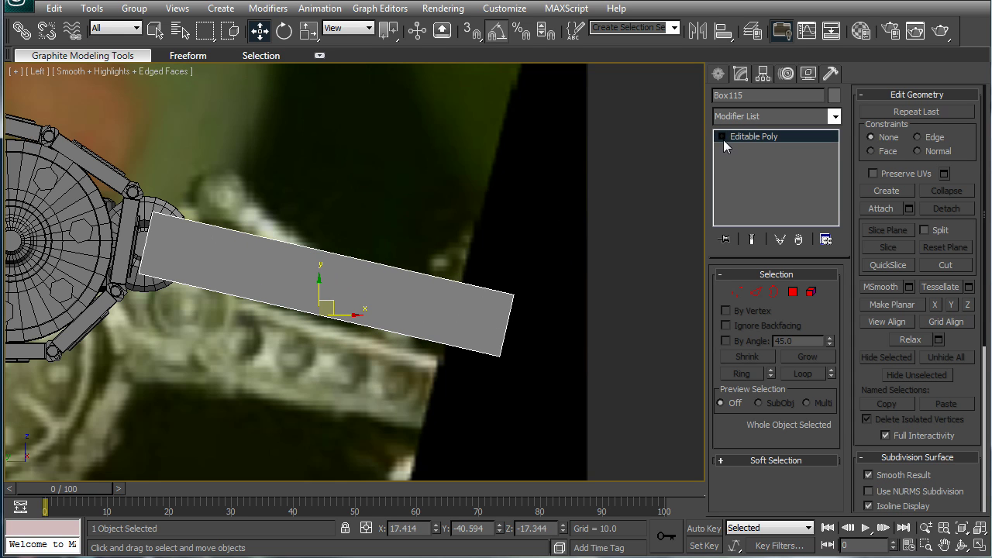
{"action": "left_click", "coordinate": [792, 293]}
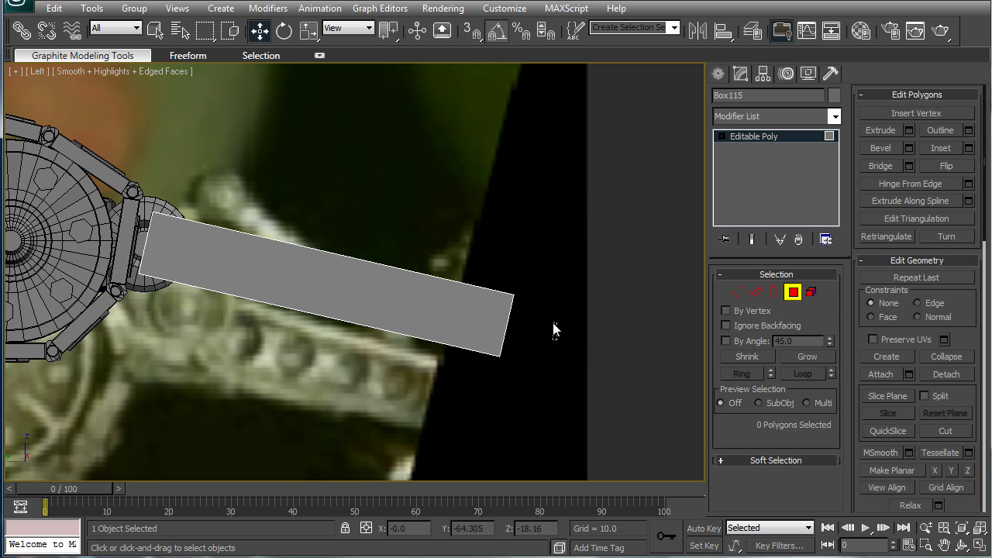
{"action": "left_click_drag", "start_coordinate": [462, 320], "coordinate": [493, 343]}
{"action": "key", "text": "F3"}
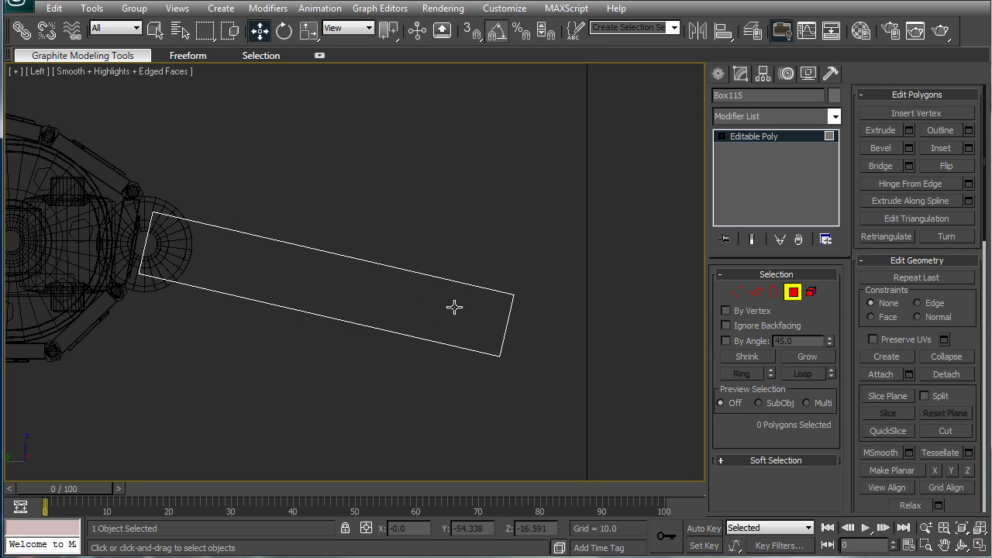
{"action": "left_click", "coordinate": [454, 307]}
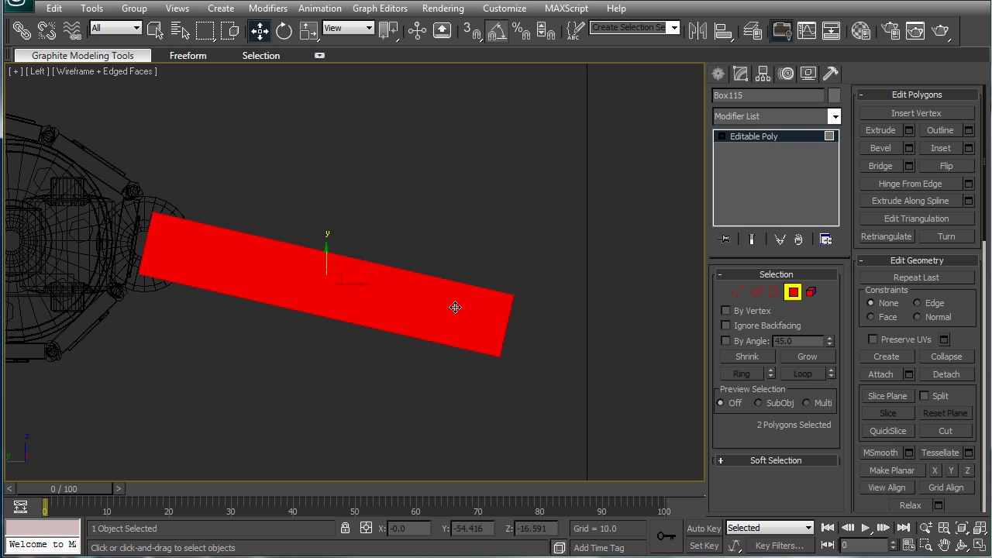
{"action": "left_click", "coordinate": [968, 148]}
{"action": "left_click", "coordinate": [124, 353]}
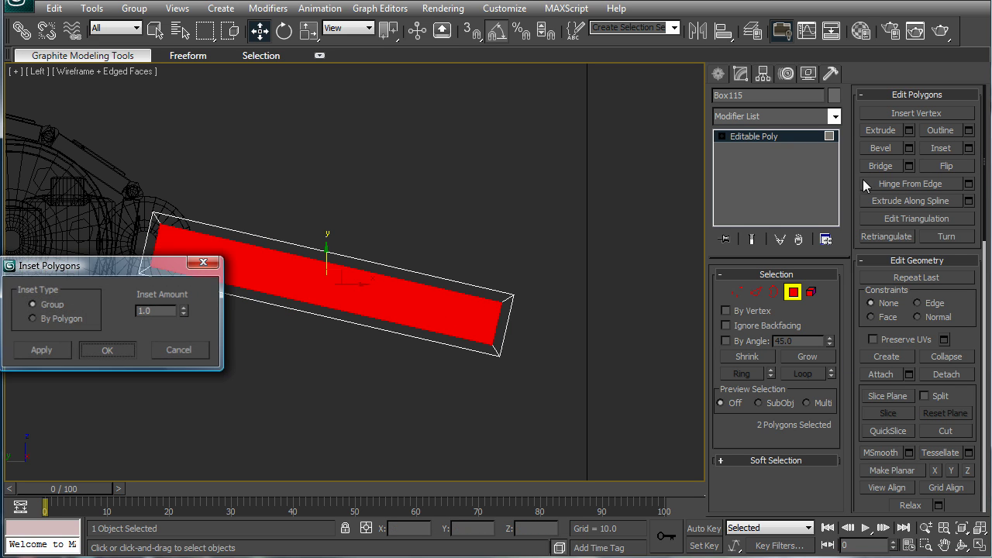
- Extrude the inset side polygons by -2.4 to recess both sides of the arm box
{"action": "left_click", "coordinate": [909, 130]}
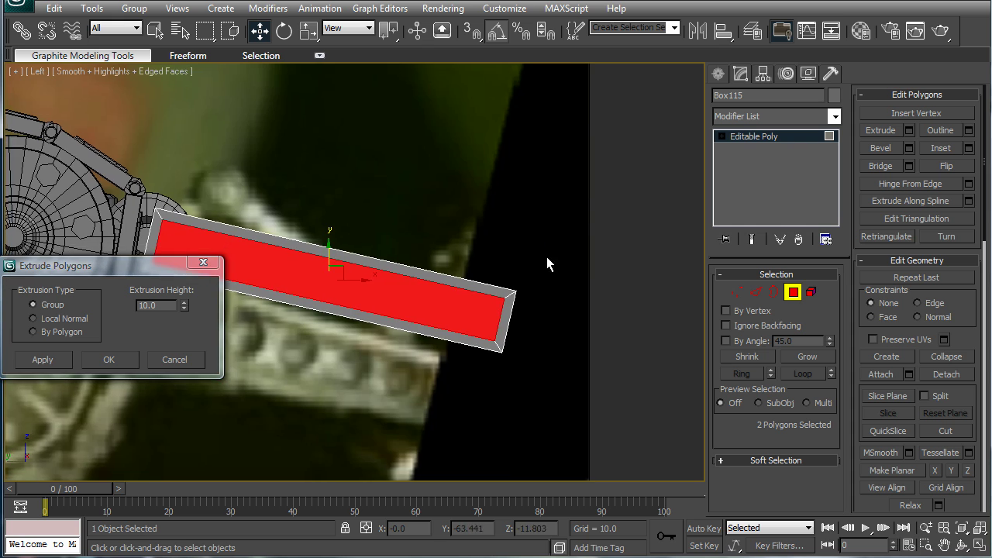
{"action": "mouse_move", "coordinate": [546, 257]}
{"action": "middle_mouse_down", "text": "alt"}
{"action": "mouse_move", "coordinate": [377, 343]}
{"action": "mouse_move", "coordinate": [463, 326]}
{"action": "mouse_move", "coordinate": [125, 310]}
{"action": "middle_mouse_up", "text": "alt"}
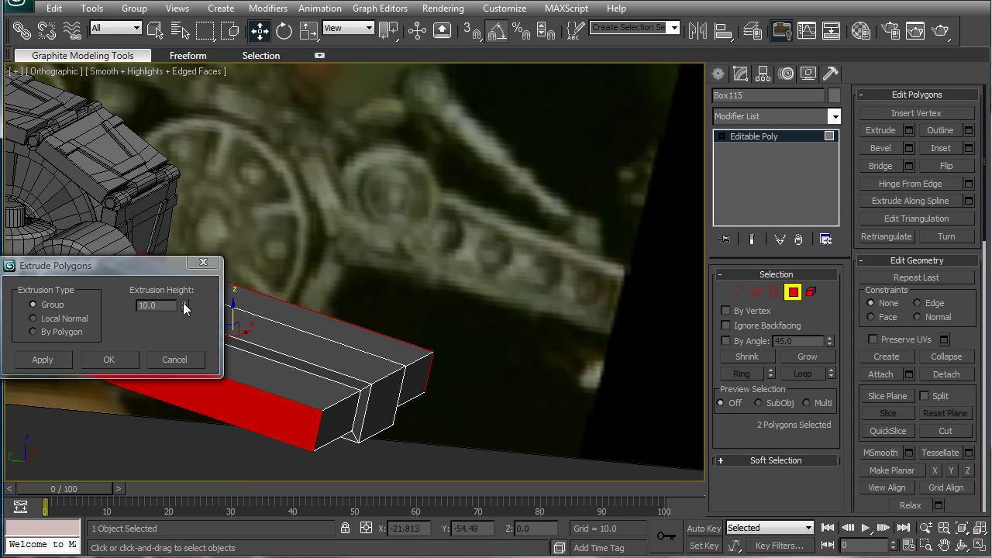
{"action": "left_click_drag", "start_coordinate": [182, 305], "coordinate": [169, 397]}
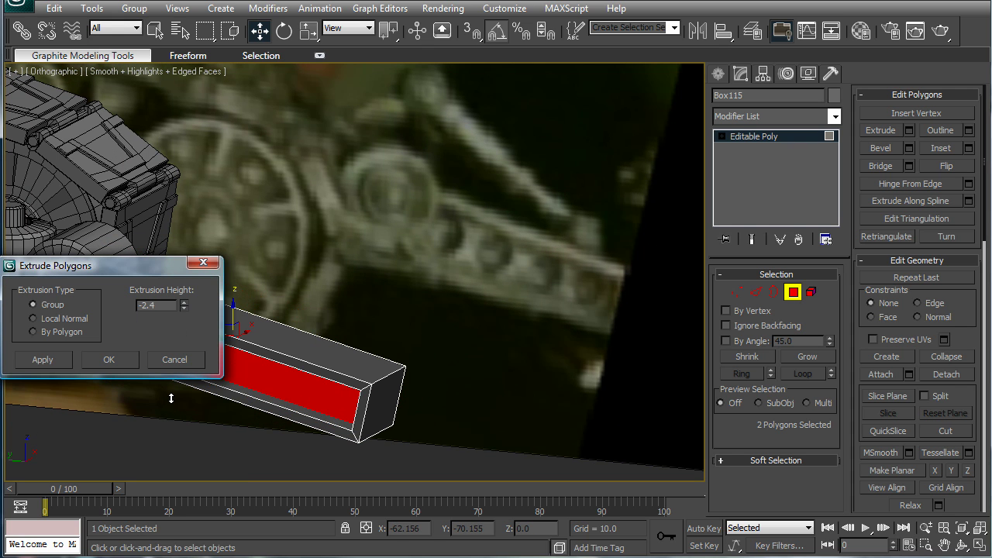
{"action": "left_click", "coordinate": [110, 360]}
- Create a cylinder of about 2.1 radius and 8.3 height on the arm's recessed side near the chassis end
{"action": "left_click", "coordinate": [718, 73]}
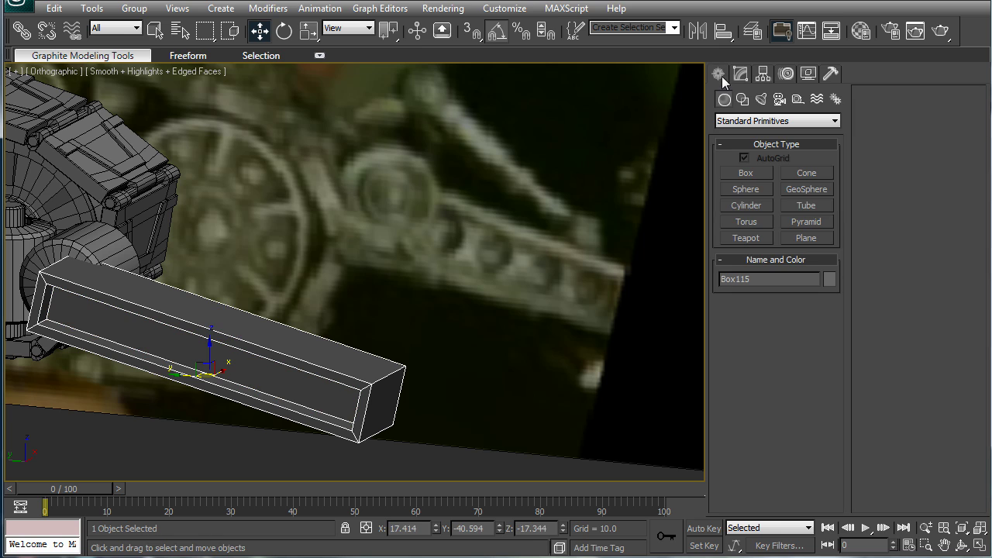
{"action": "left_click", "coordinate": [746, 207]}
{"action": "middle_click_drag", "start_coordinate": [444, 259], "coordinate": [309, 311], "text": "alt"}
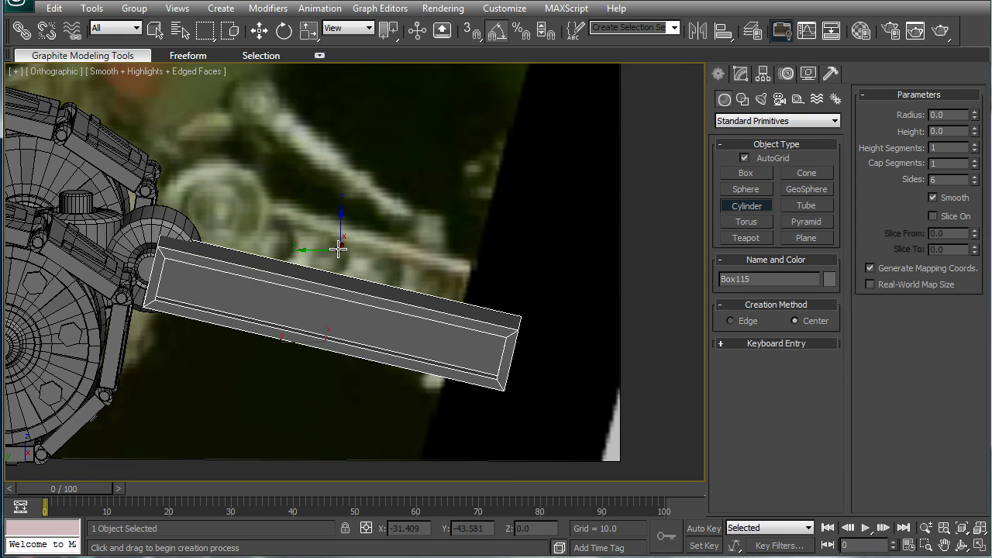
{"action": "key", "text": "l"}
{"action": "scroll", "coordinate": [407, 268], "scroll_direction": "up", "scroll_amount": 3}
{"action": "middle_click_drag", "start_coordinate": [407, 267], "coordinate": [215, 177]}
{"action": "scroll", "coordinate": [233, 178], "scroll_direction": "up", "scroll_amount": 5}
{"action": "middle_click_drag", "start_coordinate": [294, 157], "coordinate": [491, 270]}
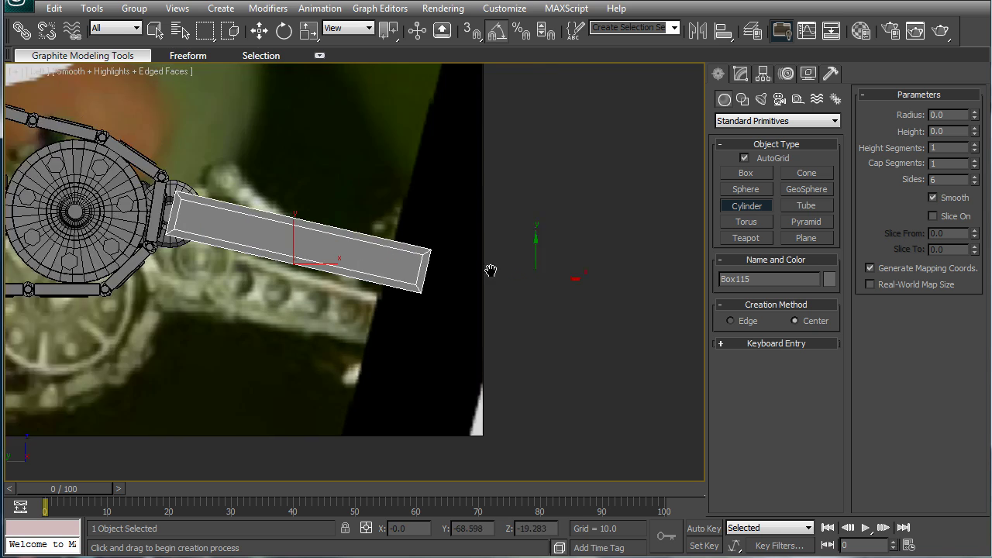
{"action": "scroll", "coordinate": [490, 270], "scroll_direction": "up", "scroll_amount": 3}
{"action": "middle_click_drag", "start_coordinate": [94, 213], "coordinate": [148, 242]}
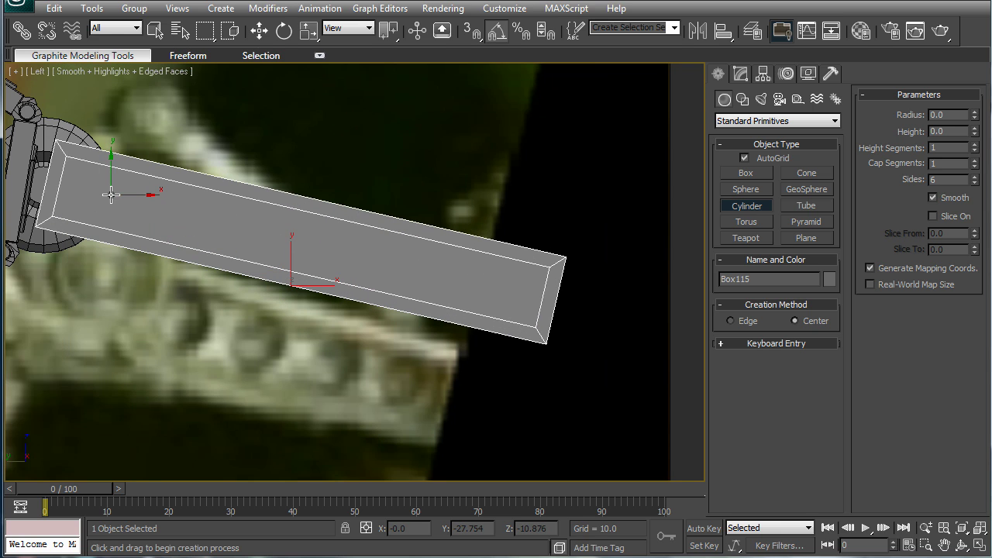
{"action": "left_click_drag", "start_coordinate": [111, 194], "coordinate": [116, 216]}
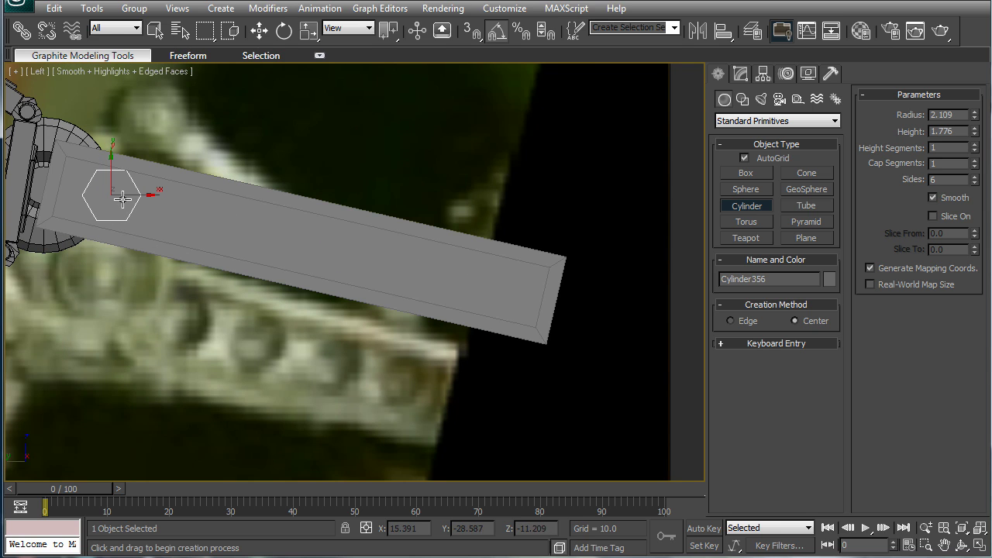
{"action": "left_click", "coordinate": [181, 110]}
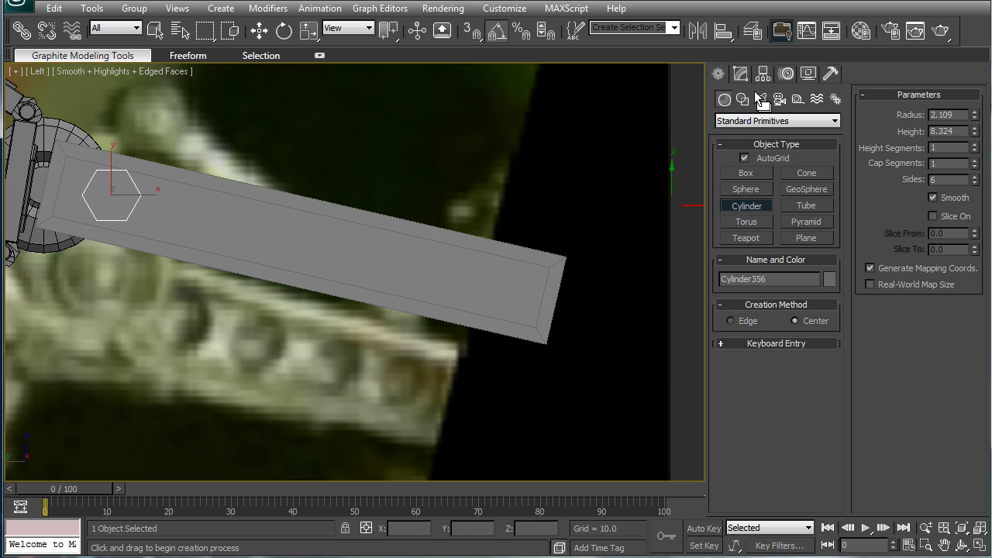
- Set the cylinder to 18 sides, centre it across the arm's width and reduce its radius to 1.793
{"action": "left_click", "coordinate": [740, 73]}
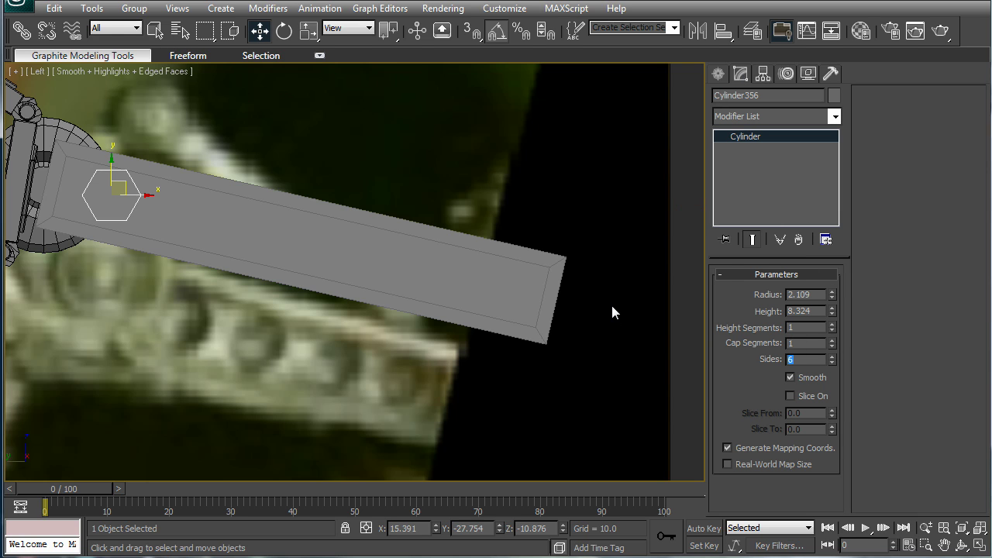
{"action": "type", "text": "018"}
{"action": "key", "text": "Return"}
{"action": "middle_click_drag", "start_coordinate": [118, 181], "coordinate": [242, 171]}
{"action": "scroll", "coordinate": [241, 171], "scroll_direction": "up", "scroll_amount": 3}
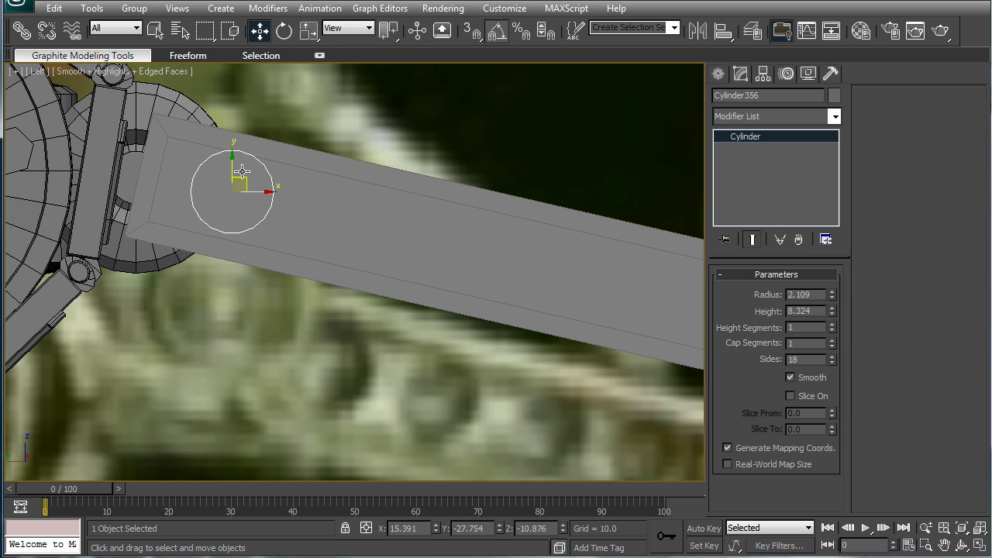
{"action": "left_click_drag", "start_coordinate": [243, 178], "coordinate": [273, 189]}
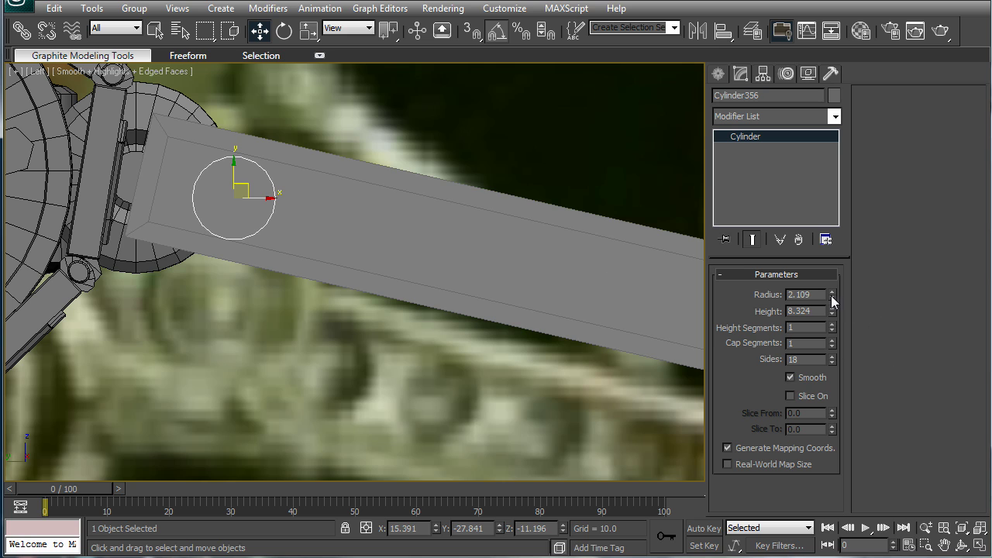
{"action": "left_click_drag", "start_coordinate": [831, 295], "coordinate": [829, 308]}
- Clone the cylinder as three copies spaced evenly along the arm's length
{"action": "mouse_move", "coordinate": [249, 188]}
{"action": "left_mouse_down"}
{"action": "mouse_move", "coordinate": [630, 276]}
{"action": "mouse_move", "coordinate": [624, 266]}
{"action": "mouse_move", "coordinate": [483, 254]}
{"action": "mouse_move", "coordinate": [491, 244]}
{"action": "mouse_move", "coordinate": [351, 215]}
{"action": "mouse_move", "coordinate": [369, 215]}
{"action": "left_mouse_up"}
{"action": "scroll", "coordinate": [203, 194], "scroll_direction": "down", "scroll_amount": 3}
{"action": "left_click", "coordinate": [514, 341]}
{"action": "left_click", "coordinate": [500, 339]}
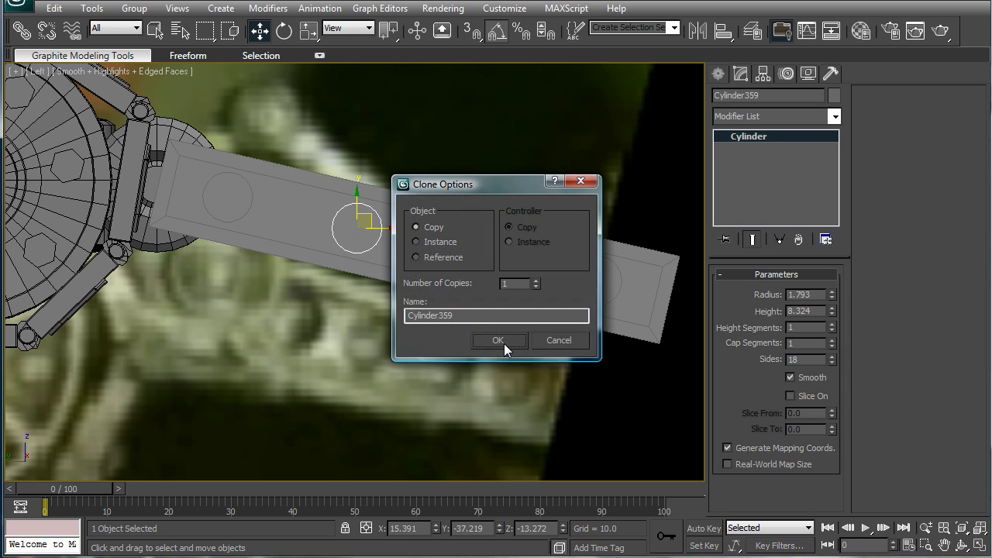
{"action": "left_click", "coordinate": [504, 343]}
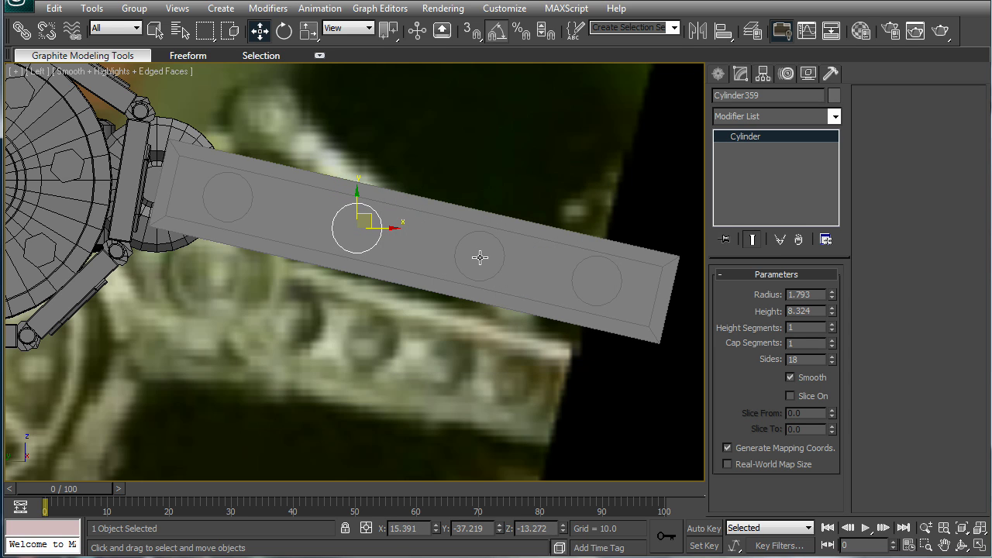
- Try to subtract the cylinders from the arm box with ProBoolean, and undo the attempt
{"action": "left_click", "coordinate": [542, 233]}
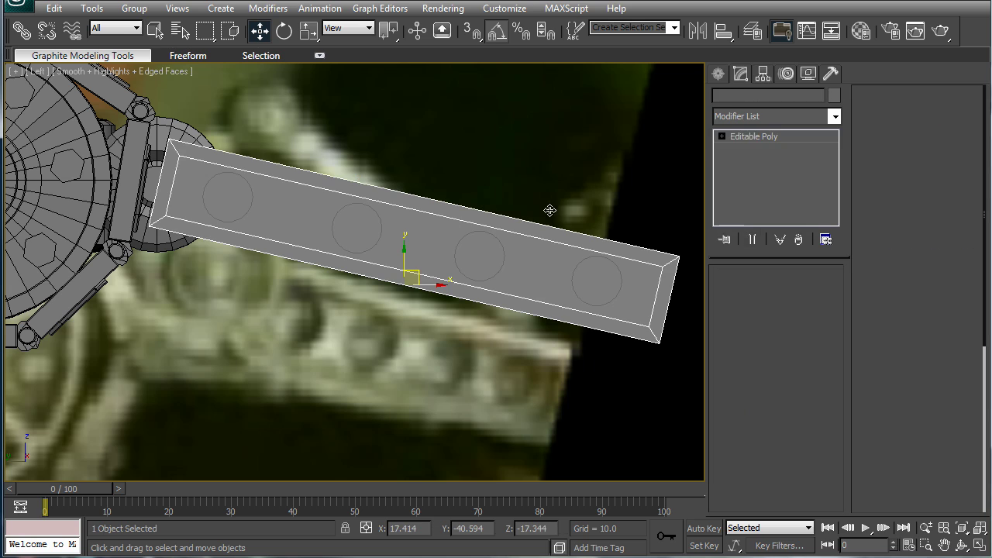
{"action": "left_click", "coordinate": [718, 75]}
{"action": "left_click", "coordinate": [775, 121]}
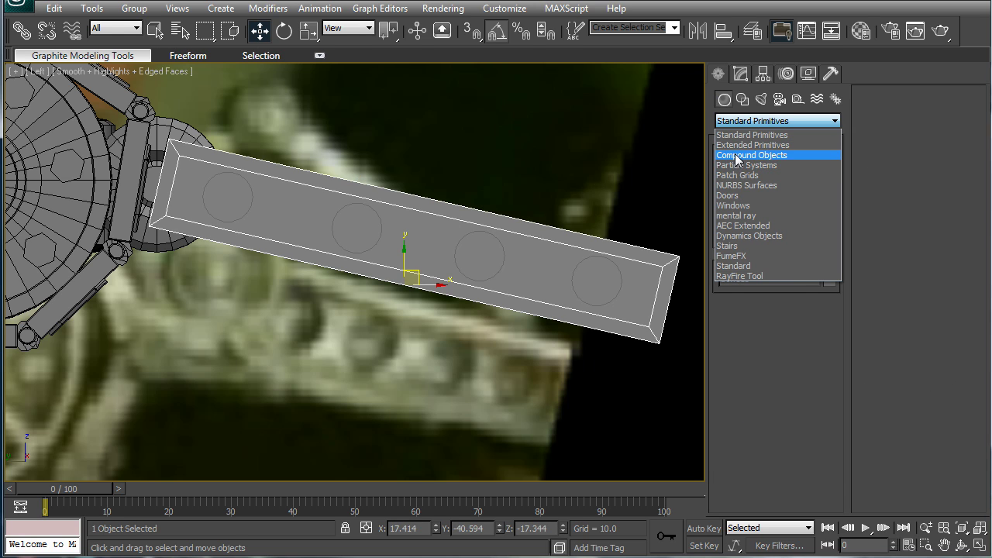
{"action": "left_click", "coordinate": [736, 157]}
{"action": "left_click", "coordinate": [746, 221]}
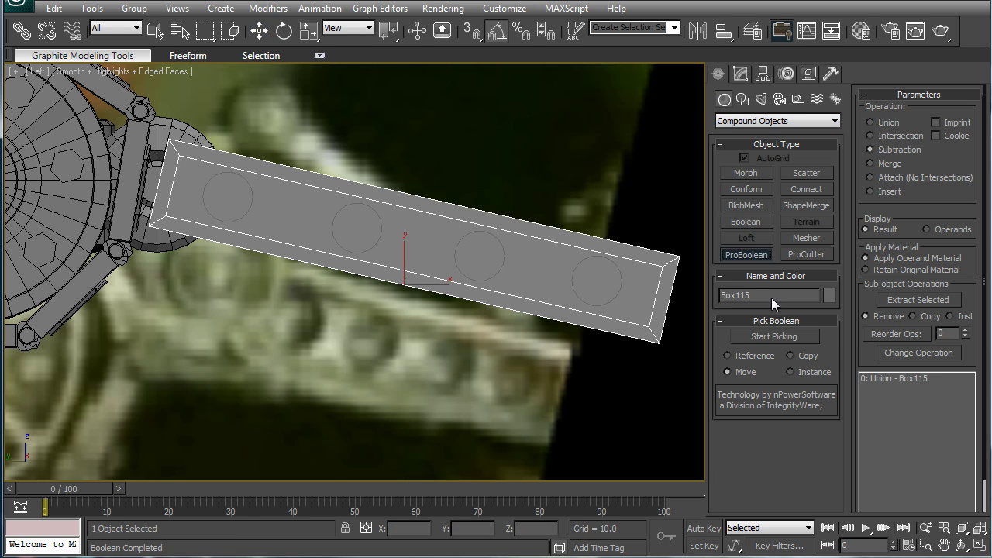
{"action": "left_click", "coordinate": [572, 275]}
{"action": "left_click", "coordinate": [482, 254]}
{"action": "key", "text": "ctrl+z"}
{"action": "key", "text": "ctrl+z"}
{"action": "key", "text": "ctrl+z"}
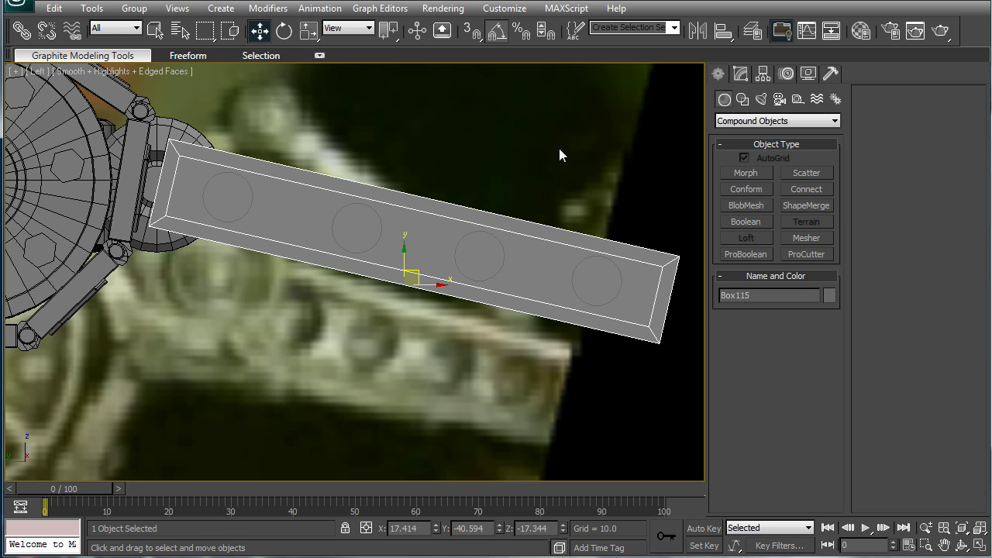
- Select the four cylinders and move them about 5.7 along X into the arm box
{"action": "key", "text": "p"}
{"action": "middle_click_drag", "start_coordinate": [541, 285], "coordinate": [426, 387], "text": "alt"}
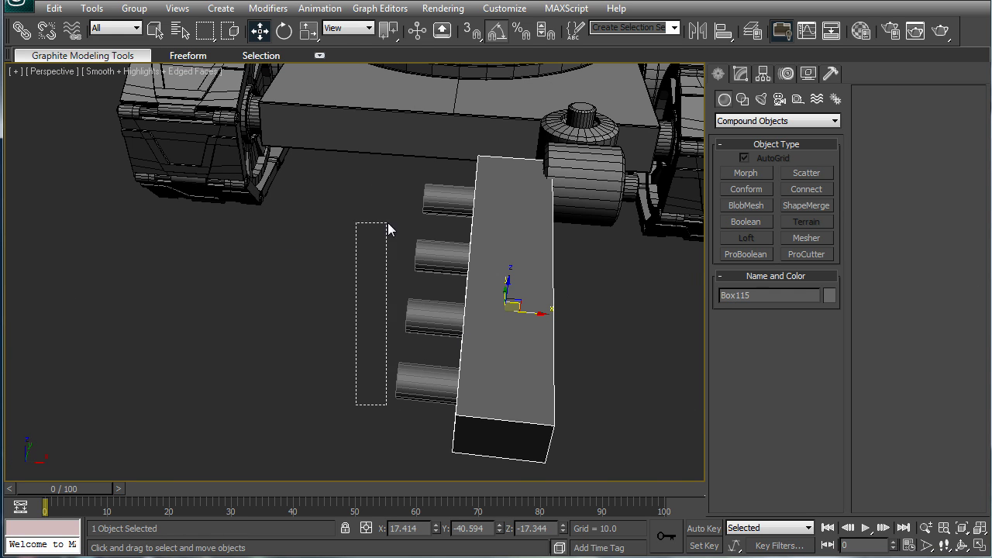
{"action": "left_click_drag", "start_coordinate": [388, 228], "coordinate": [423, 186]}
{"action": "left_click_drag", "start_coordinate": [475, 295], "coordinate": [532, 294]}
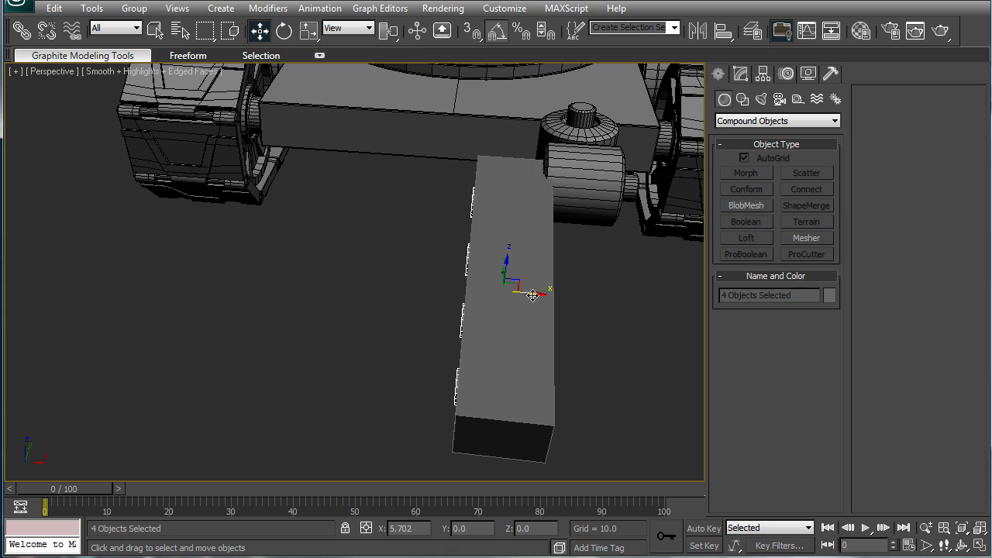
{"action": "middle_click_drag", "start_coordinate": [533, 295], "coordinate": [605, 275], "text": "alt"}
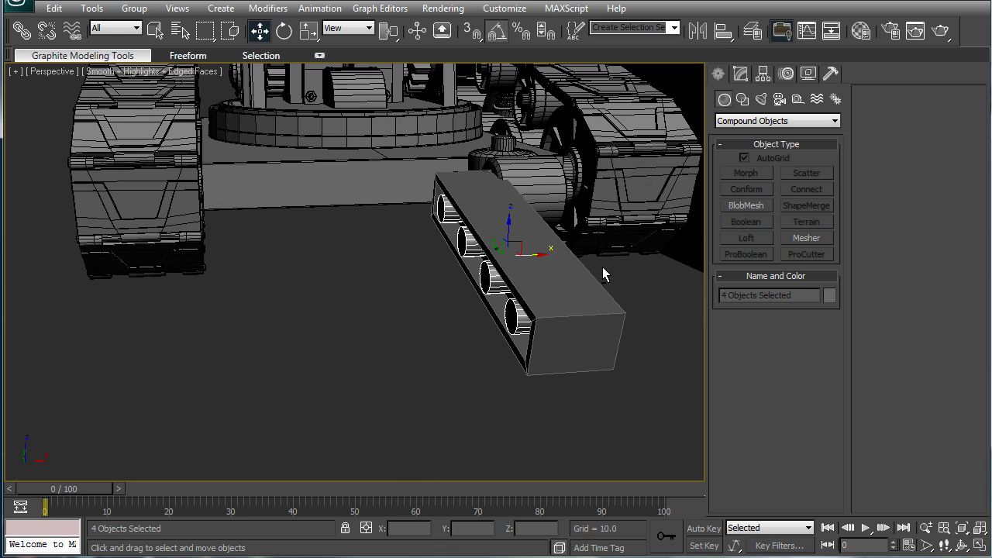
- Subtract all four cylinders from the arm box with ProBoolean and convert the result to an Editable Poly
{"action": "left_click", "coordinate": [564, 277]}
{"action": "left_click", "coordinate": [745, 254]}
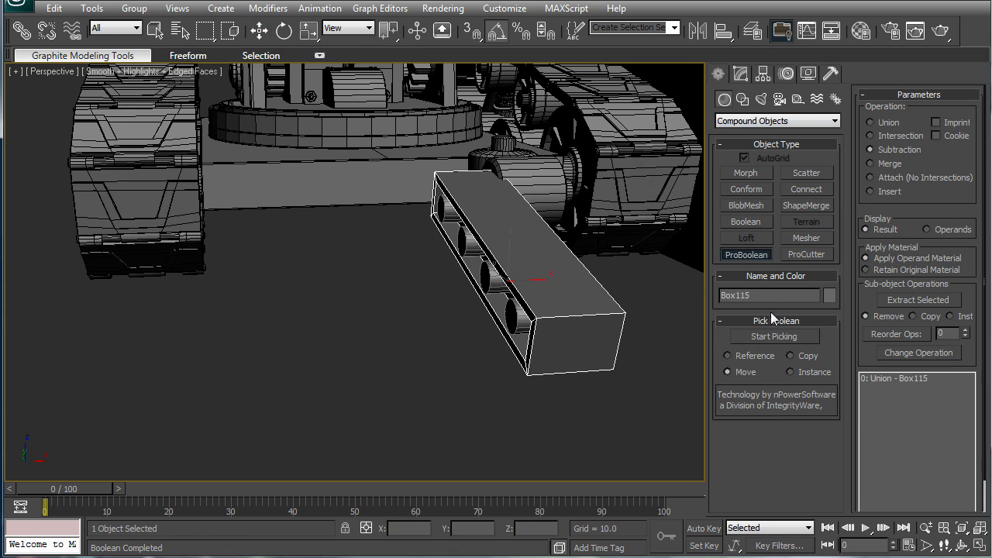
{"action": "left_click", "coordinate": [775, 337]}
{"action": "left_click", "coordinate": [517, 322]}
{"action": "left_click", "coordinate": [462, 233]}
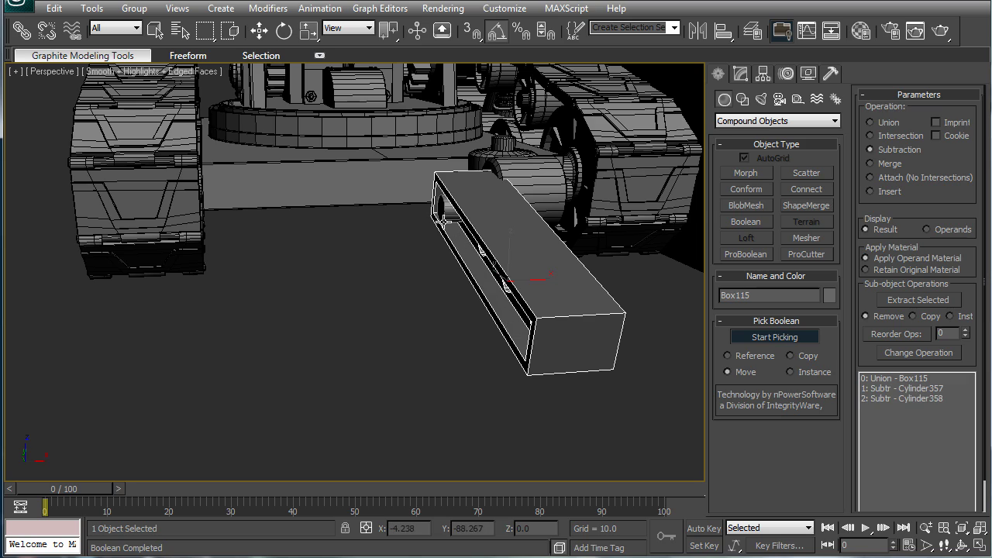
{"action": "left_click", "coordinate": [443, 214]}
{"action": "left_click", "coordinate": [754, 335]}
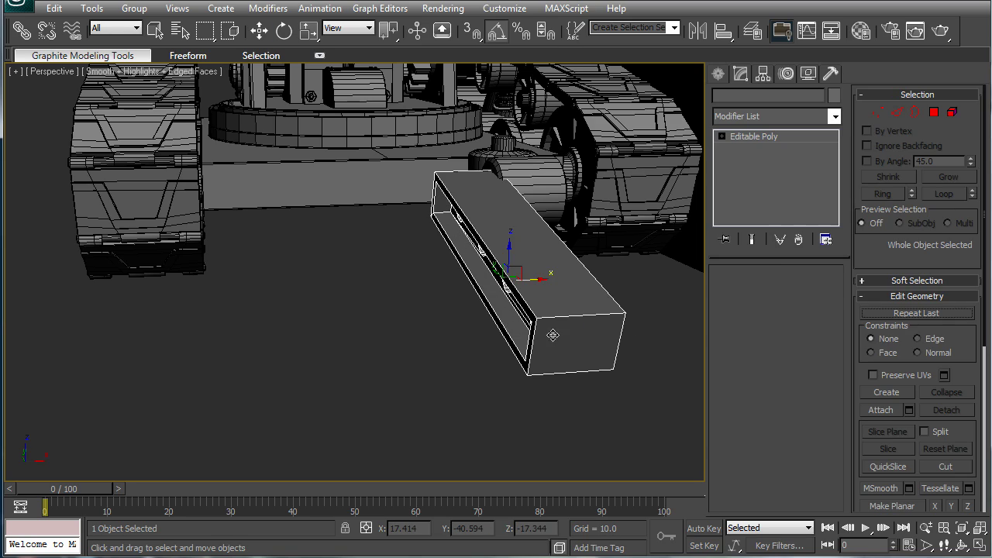
- Scale the perforated arm narrower along its local X axis
{"action": "middle_click_drag", "start_coordinate": [551, 332], "coordinate": [585, 297], "text": "alt"}
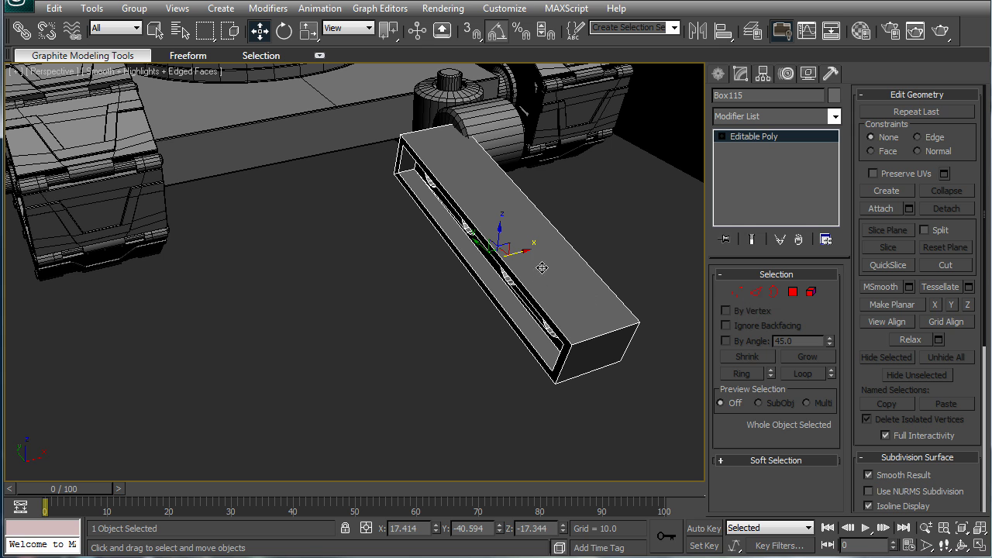
{"action": "key", "text": "r"}
{"action": "left_click_drag", "start_coordinate": [461, 267], "coordinate": [498, 250]}
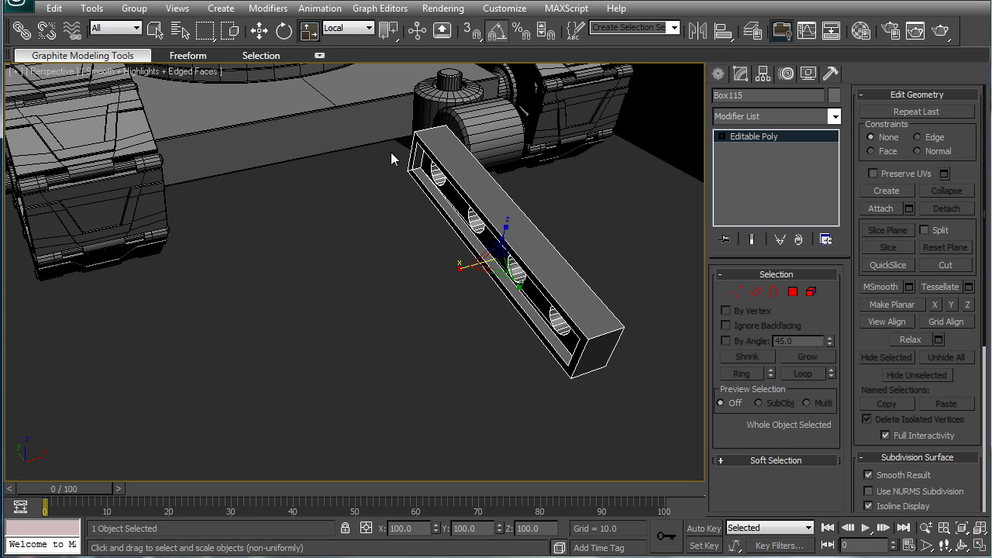